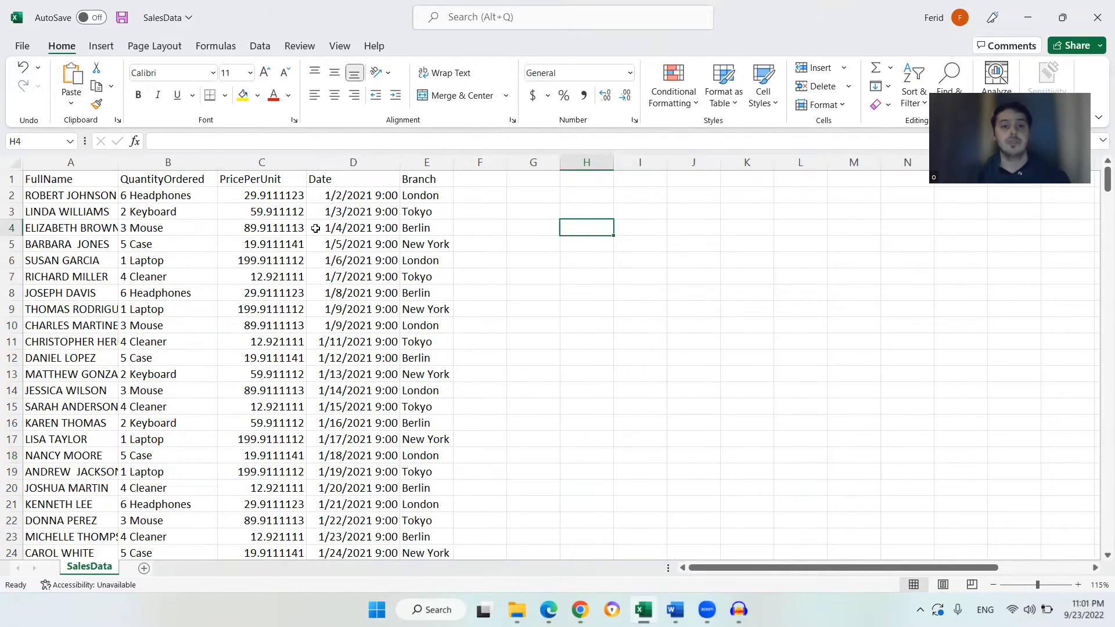
Autofit column A's width so the full names show completely
left_click_drag(87, 181, 430, 179)
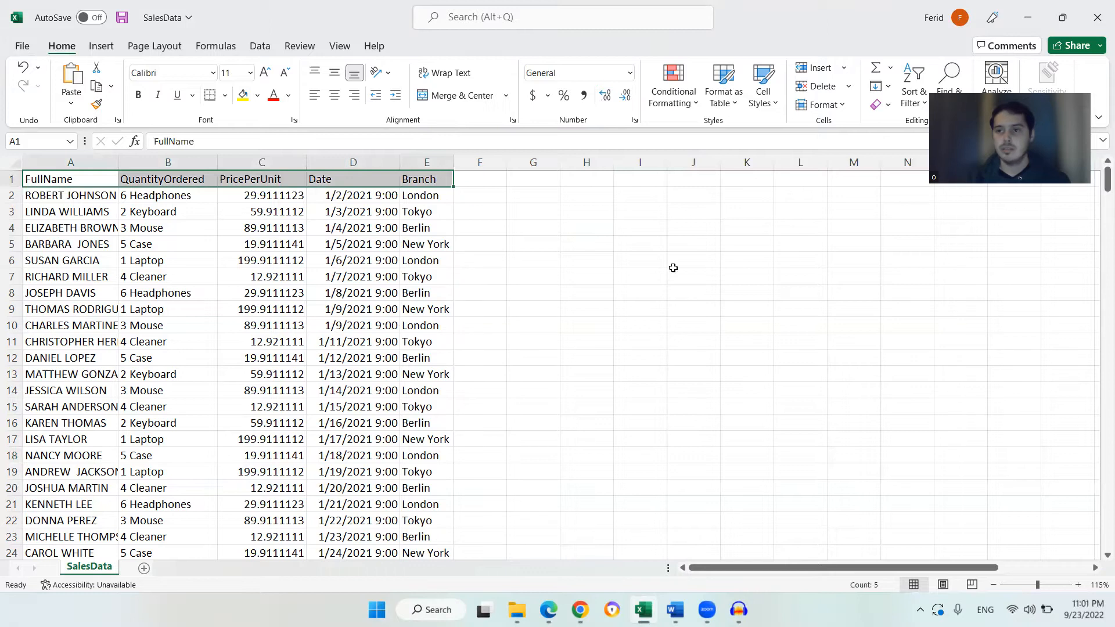
left_click(425, 242)
left_click(11, 179)
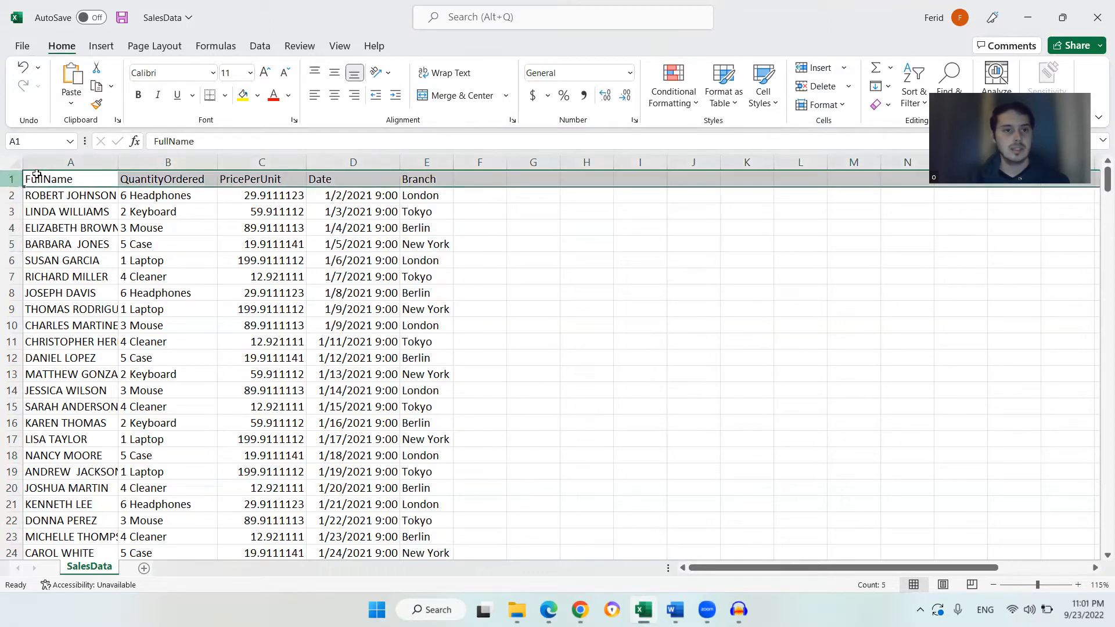
left_click(155, 177)
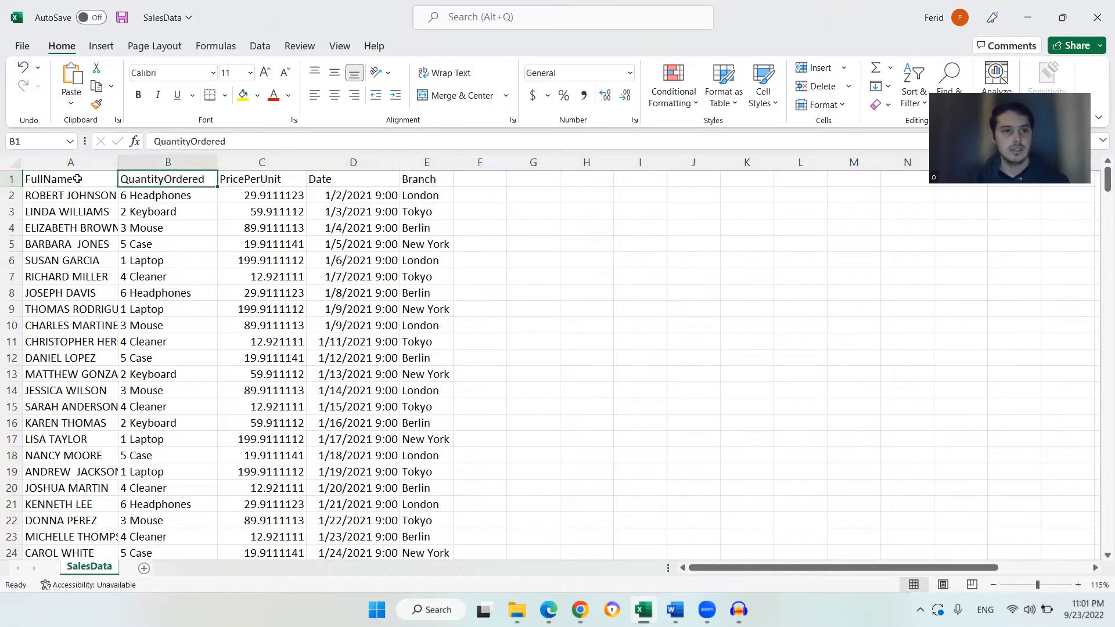
double_click(118, 162)
left_click(57, 180)
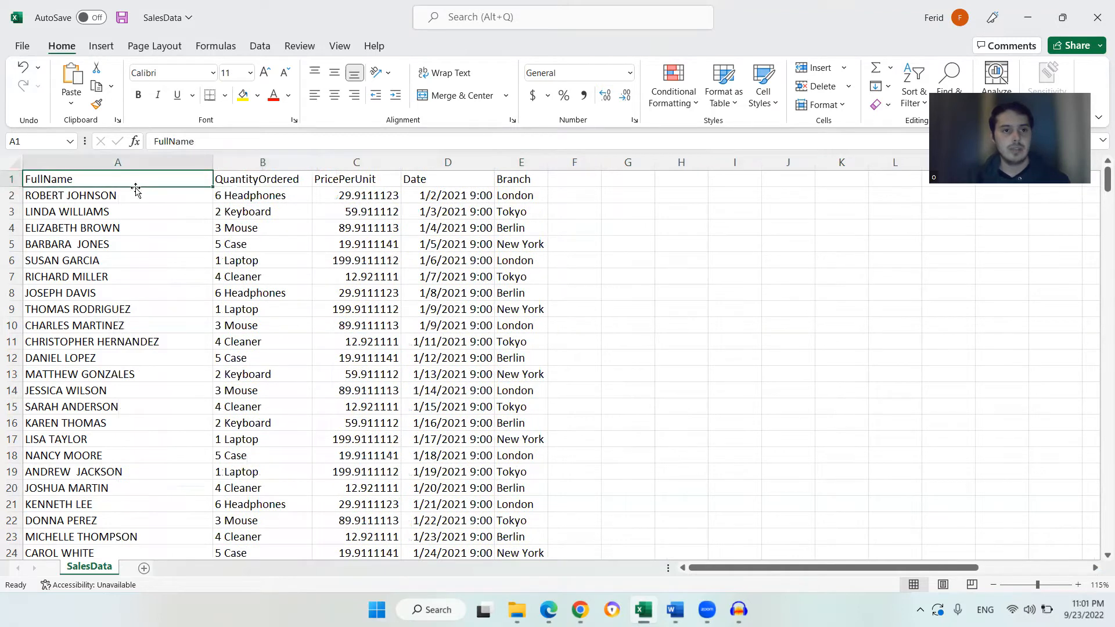
Widen column B slightly beyond the QuantityOrdered header
scroll(145, 293, "down", 4)
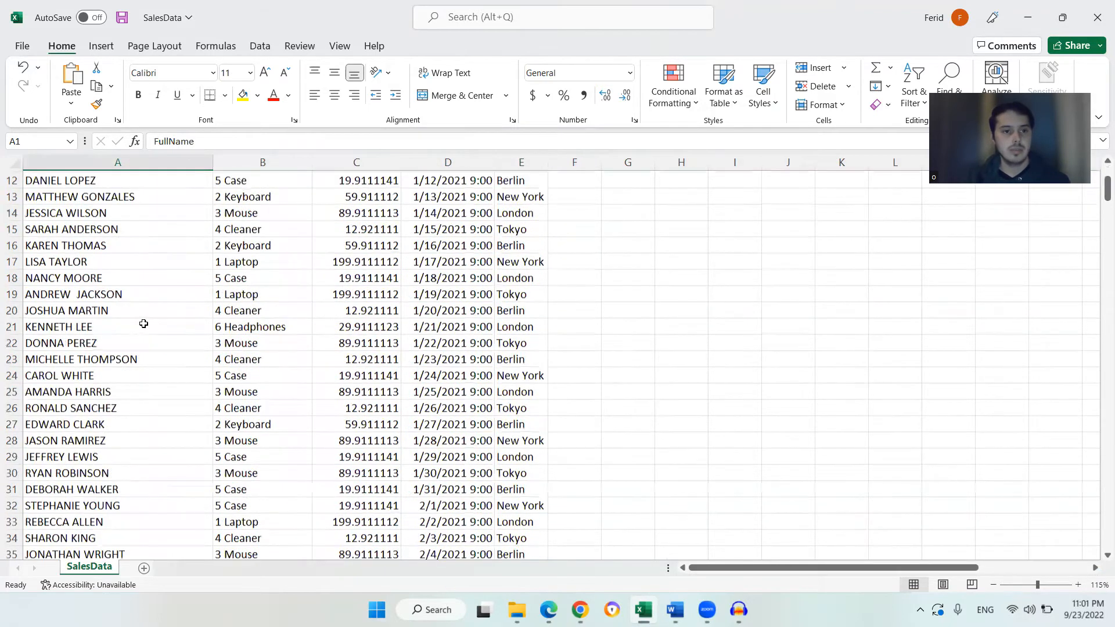
scroll(141, 254, "up", 4)
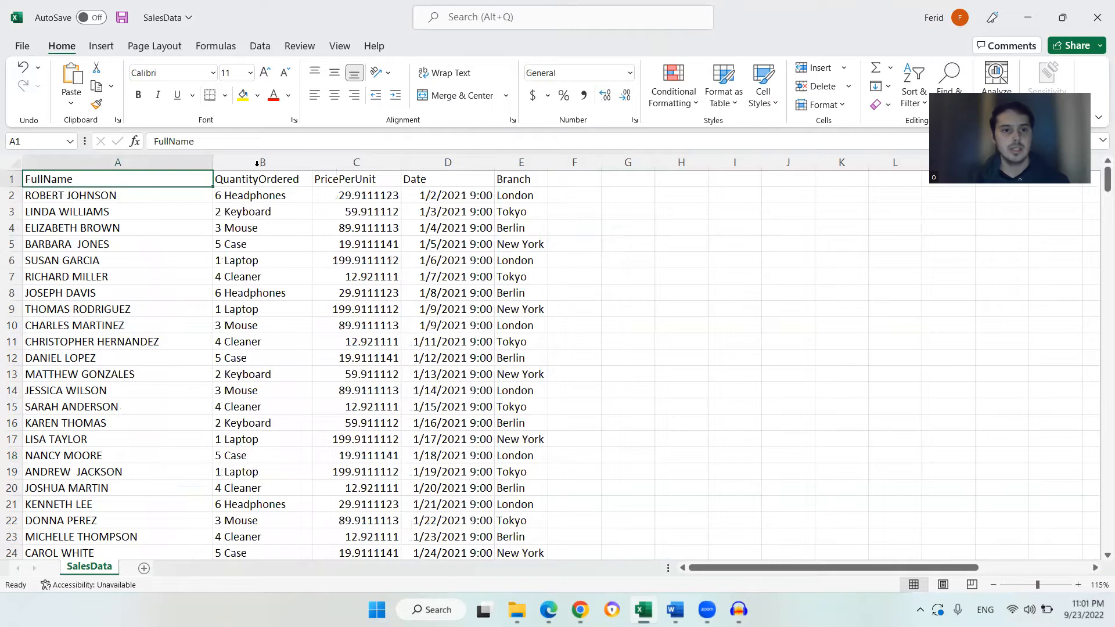
left_click(275, 185)
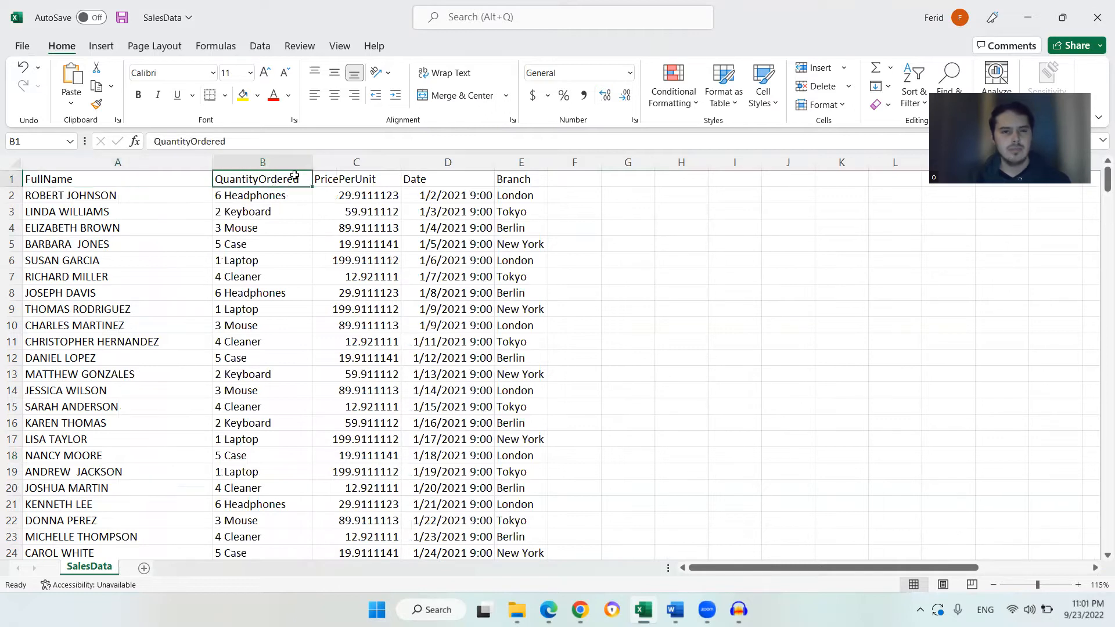
left_click_drag(308, 164, 342, 165)
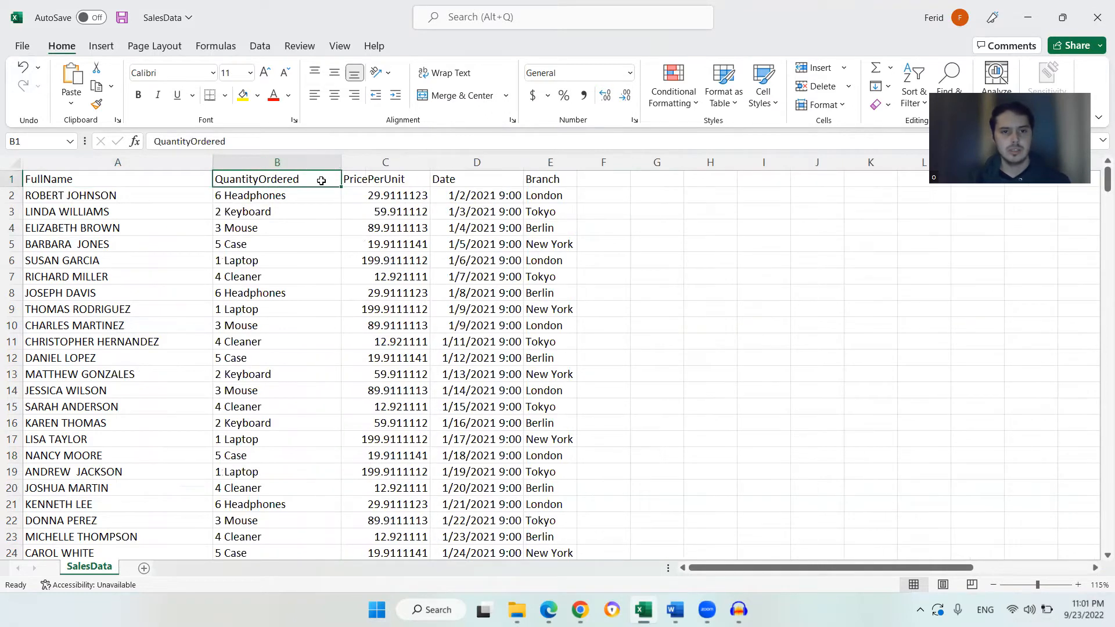
left_click(247, 200)
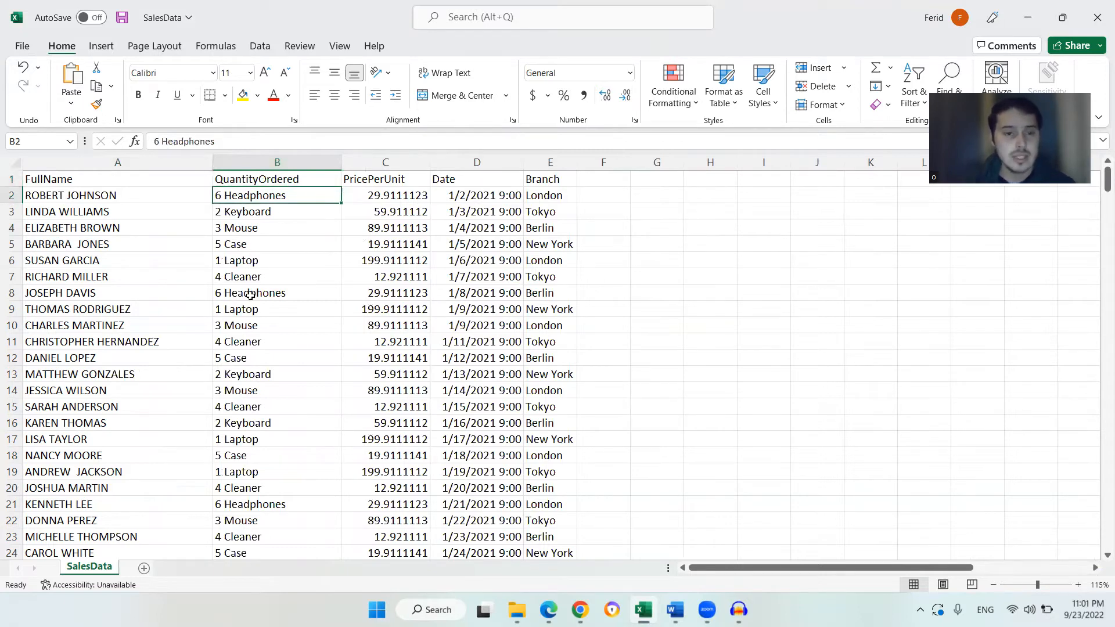
Examine the QuantityOrdered entries down column B cell by cell
scroll(242, 263, "down", 1)
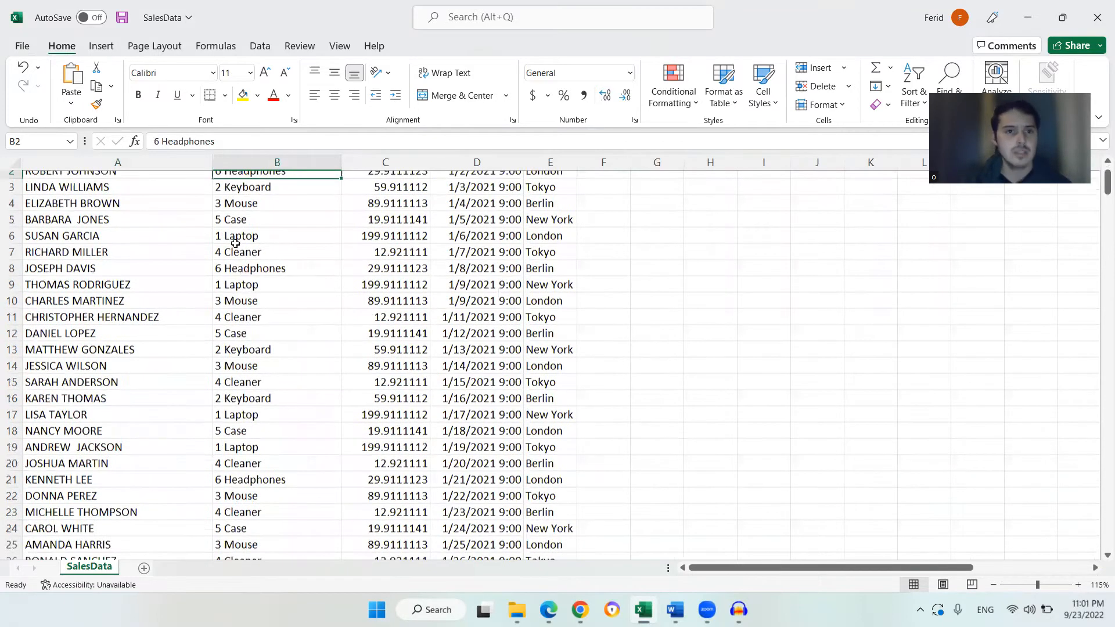
scroll(239, 244, "up", 1)
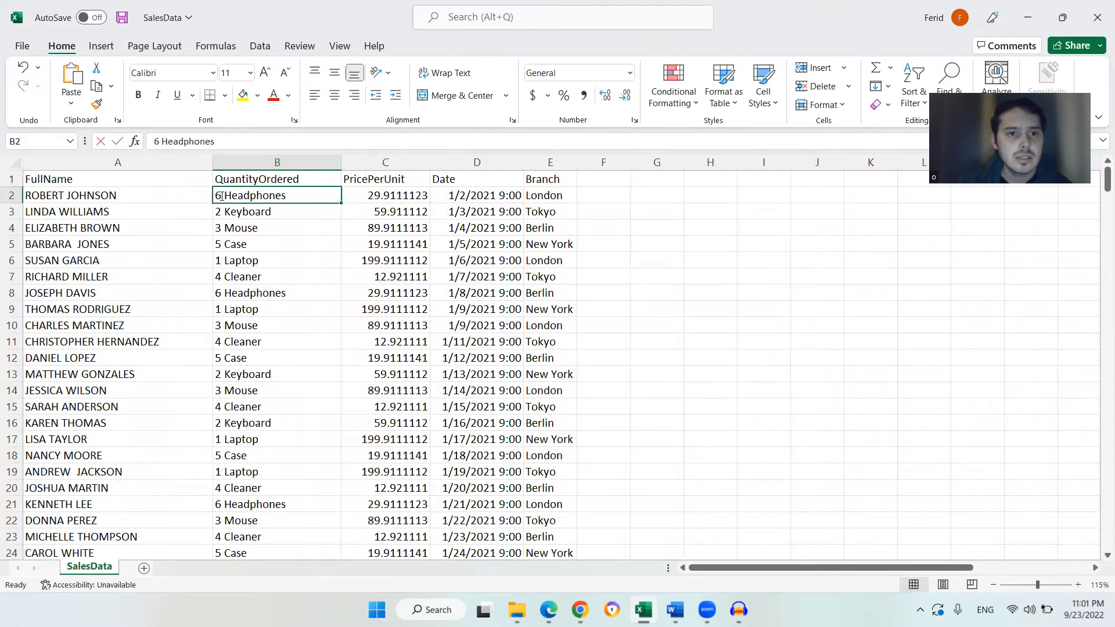
double_click(235, 196)
left_click(231, 213)
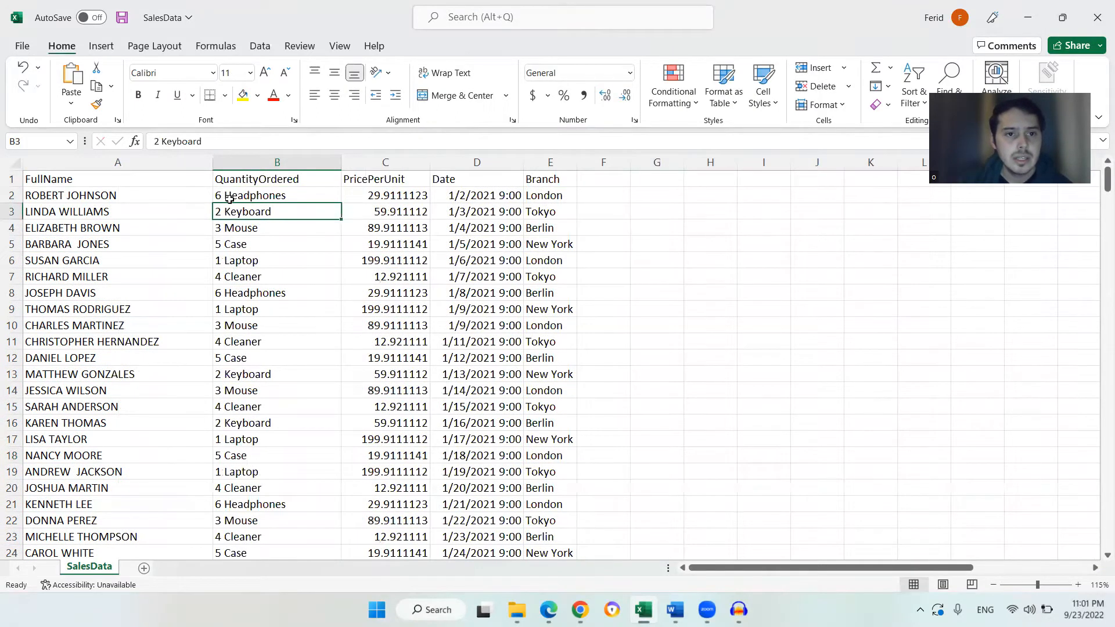
left_click(236, 196)
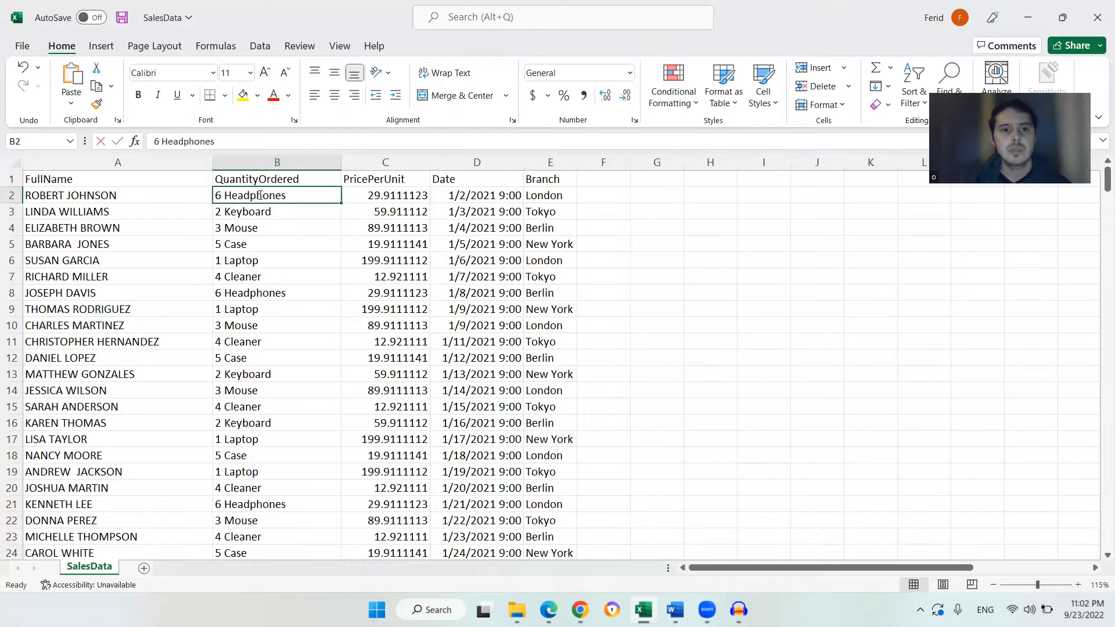
double_click(260, 195)
left_click(271, 210)
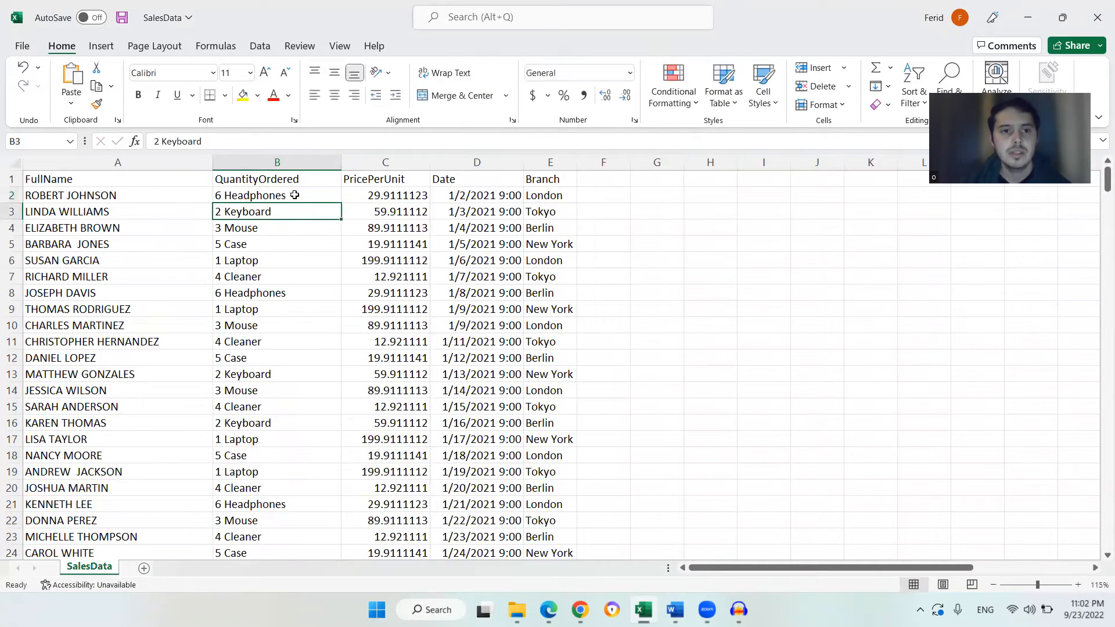
left_click(294, 198)
left_click(288, 215)
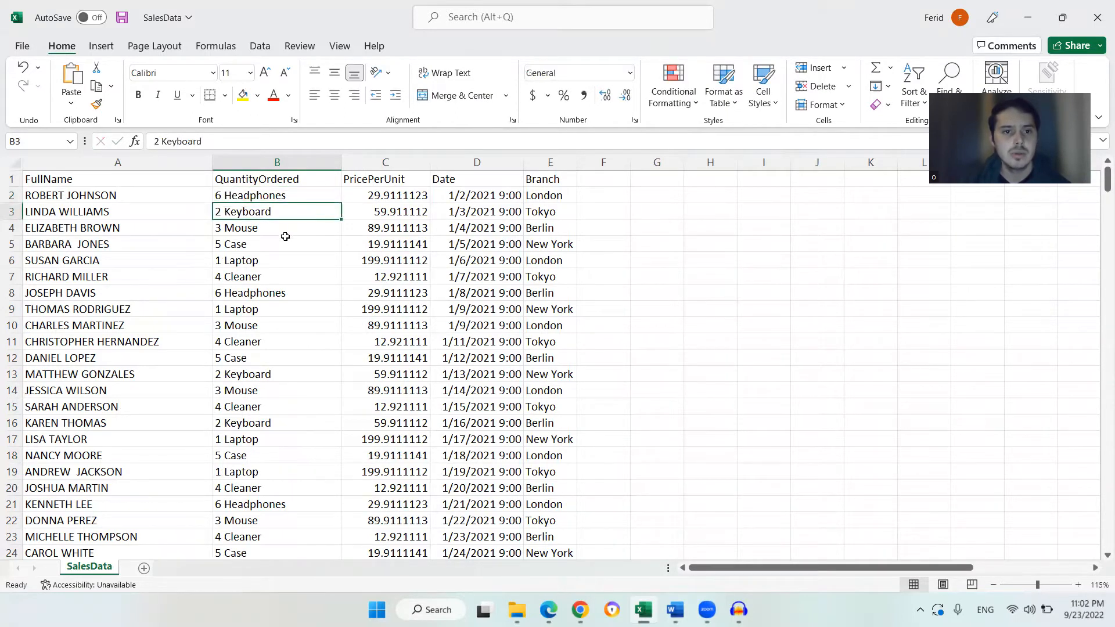
left_click(285, 231)
left_click(277, 250)
left_click(275, 260)
scroll(281, 278, "down", 7)
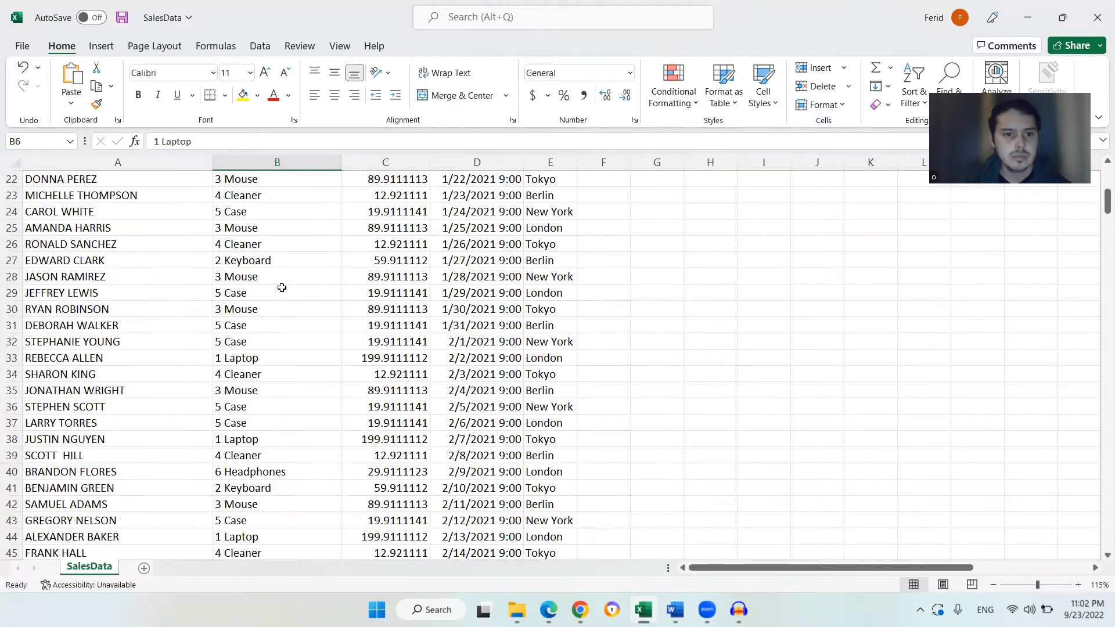
scroll(282, 288, "down", 1)
left_click(282, 335)
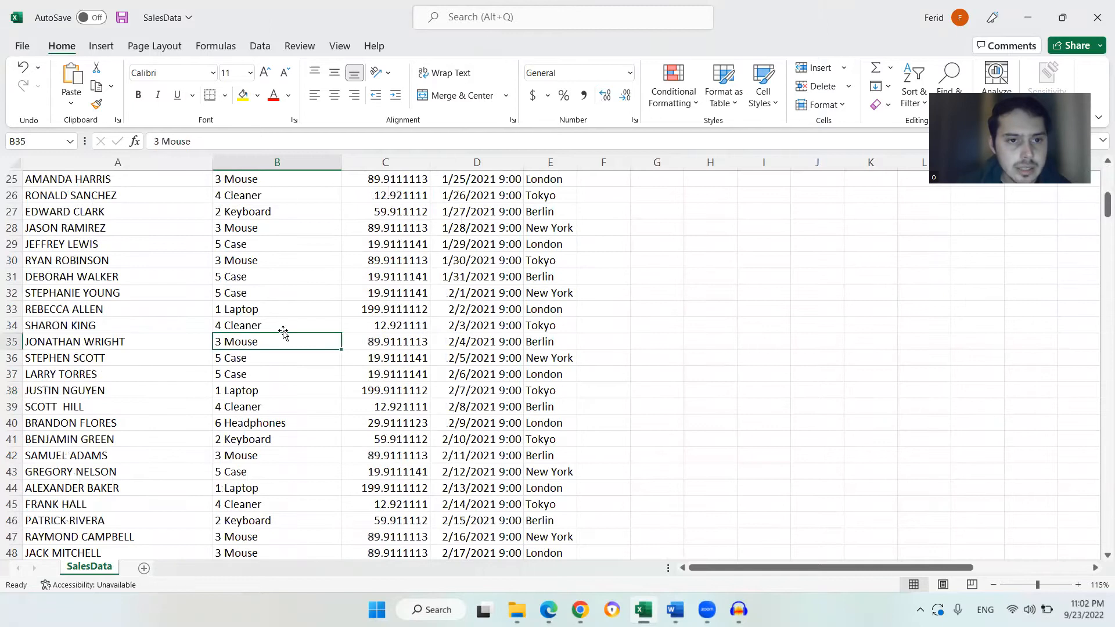
left_click(283, 329)
scroll(283, 328, "down", 8)
scroll(283, 329, "up", 4)
scroll(283, 328, "up", 12)
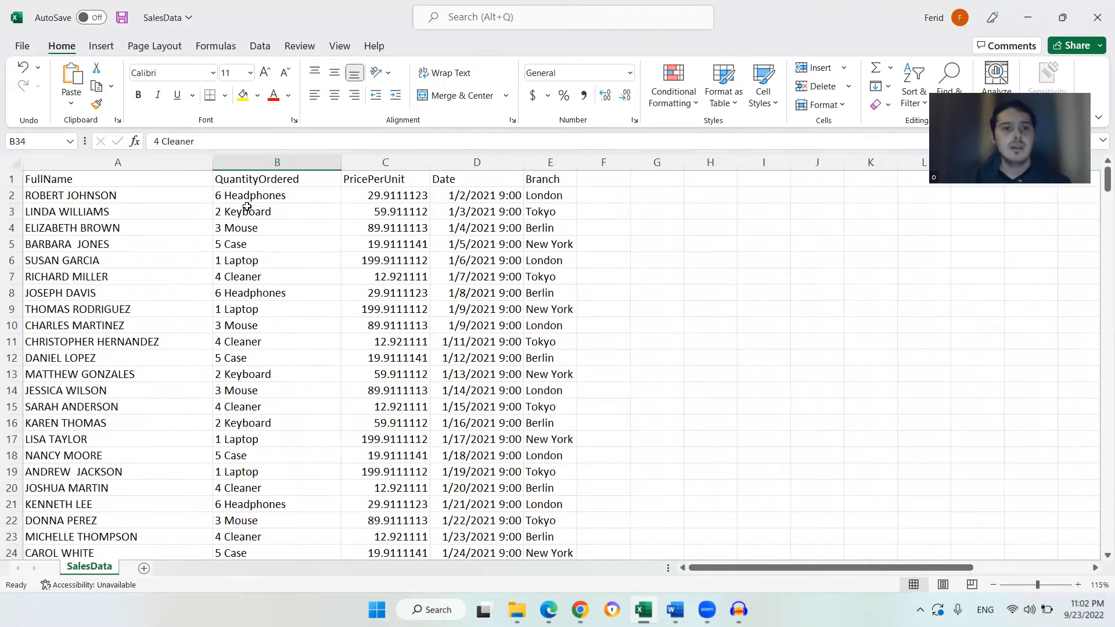
Narrow column B back to about its original width
left_click_drag(341, 163, 312, 164)
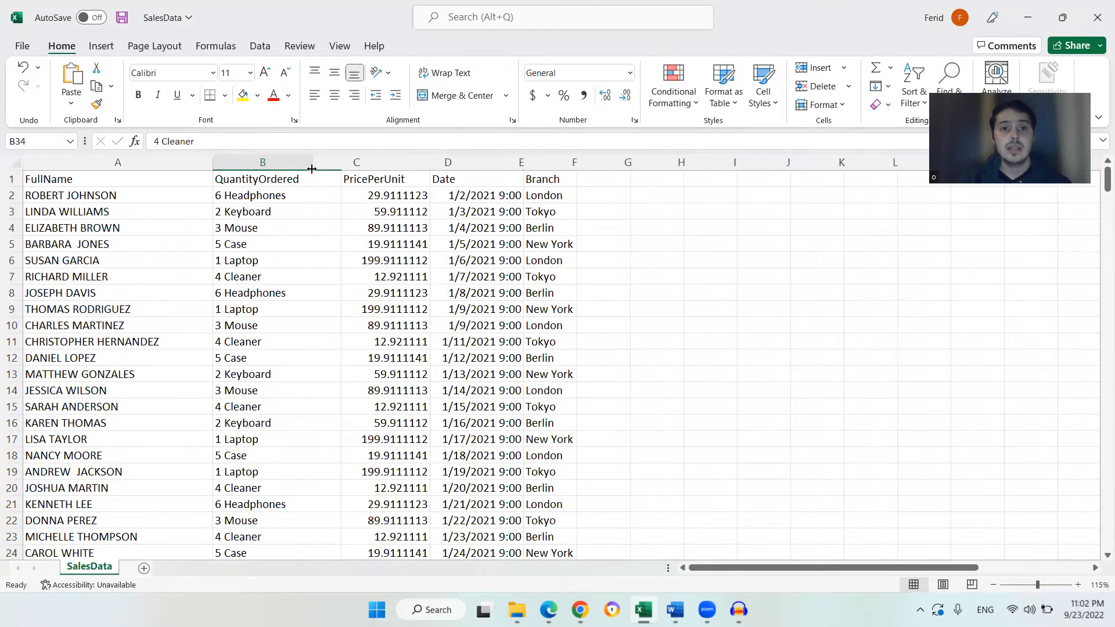
left_click(244, 198)
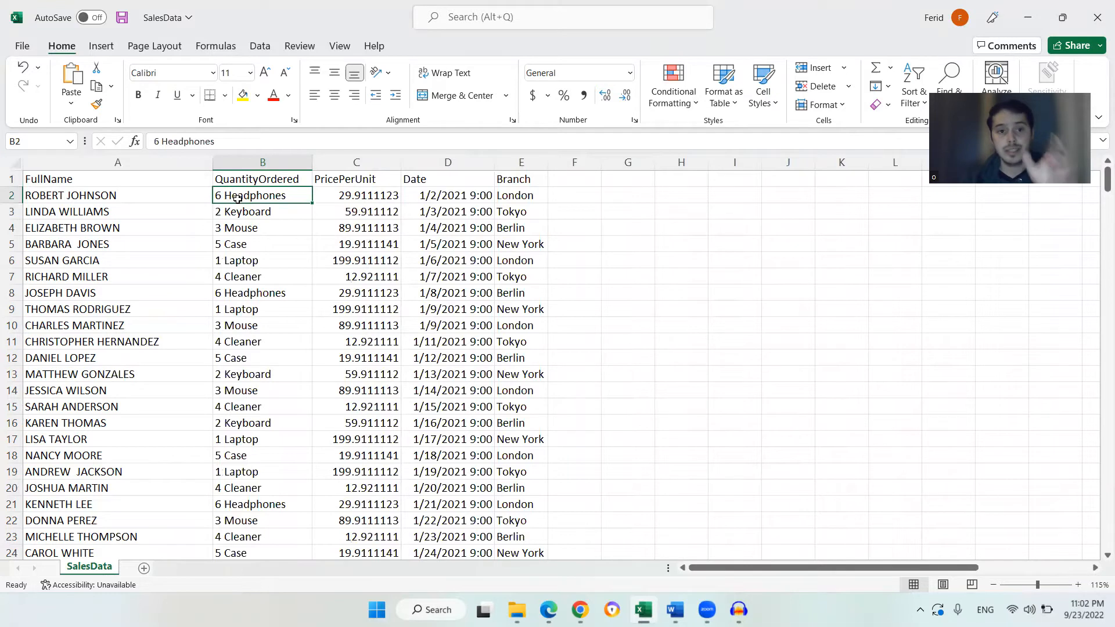
left_click(255, 182)
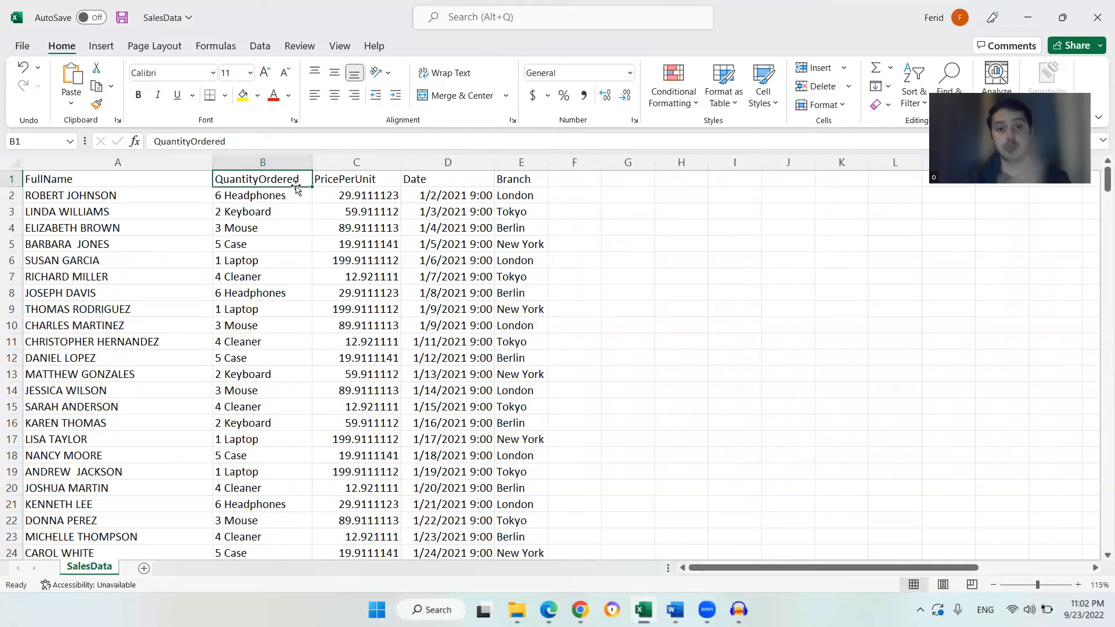
left_click(321, 181)
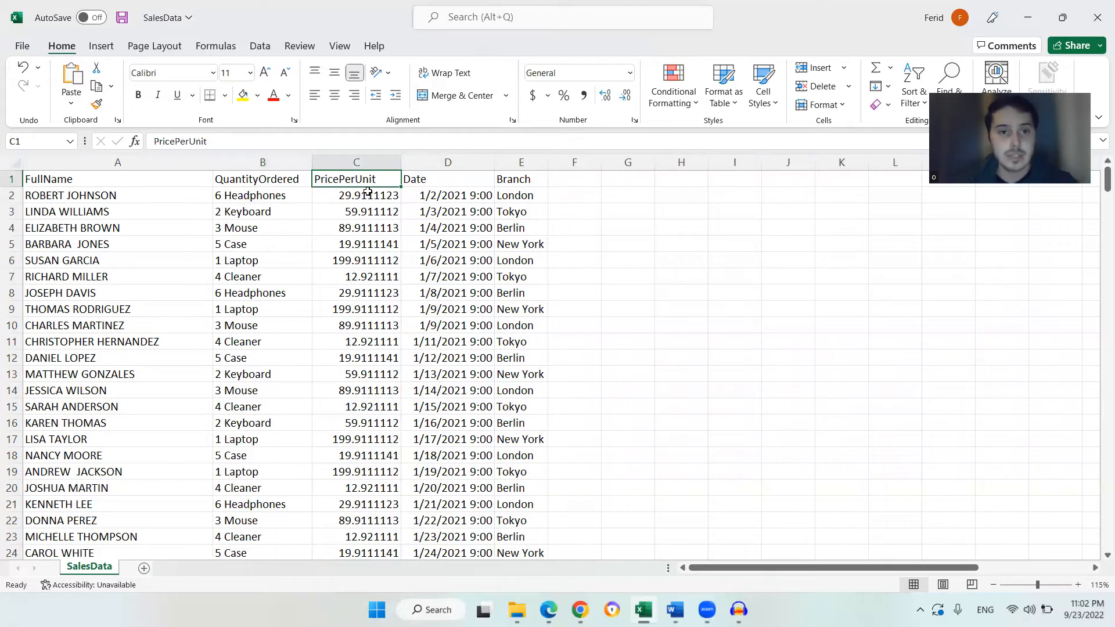
Examine the PricePerUnit values in column C
scroll(373, 231, "down", 1)
scroll(365, 221, "up", 1)
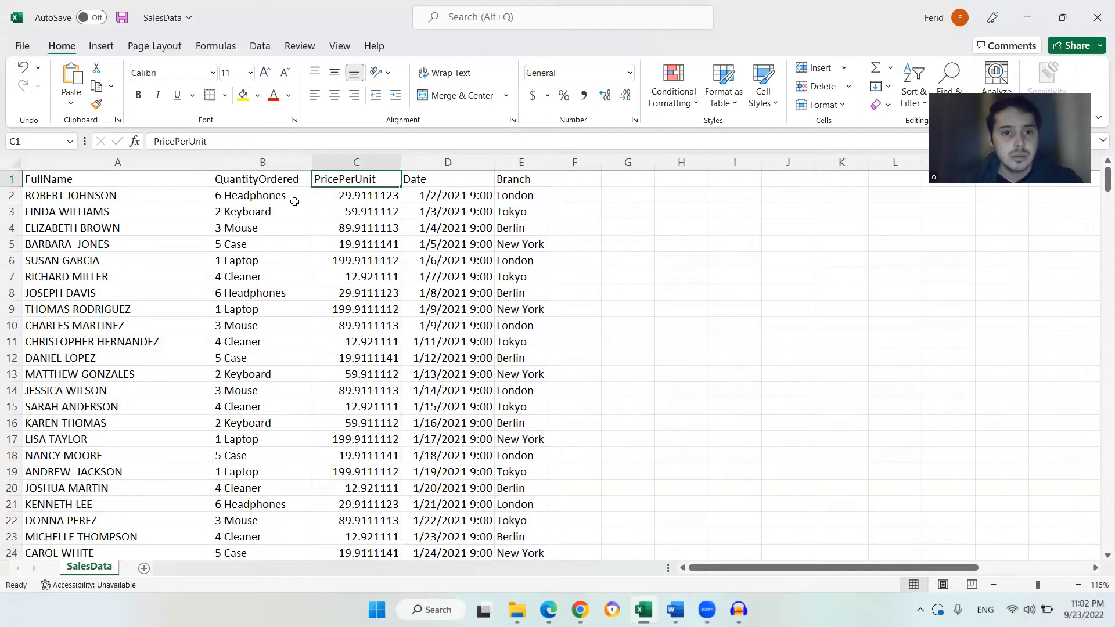
left_click(329, 197)
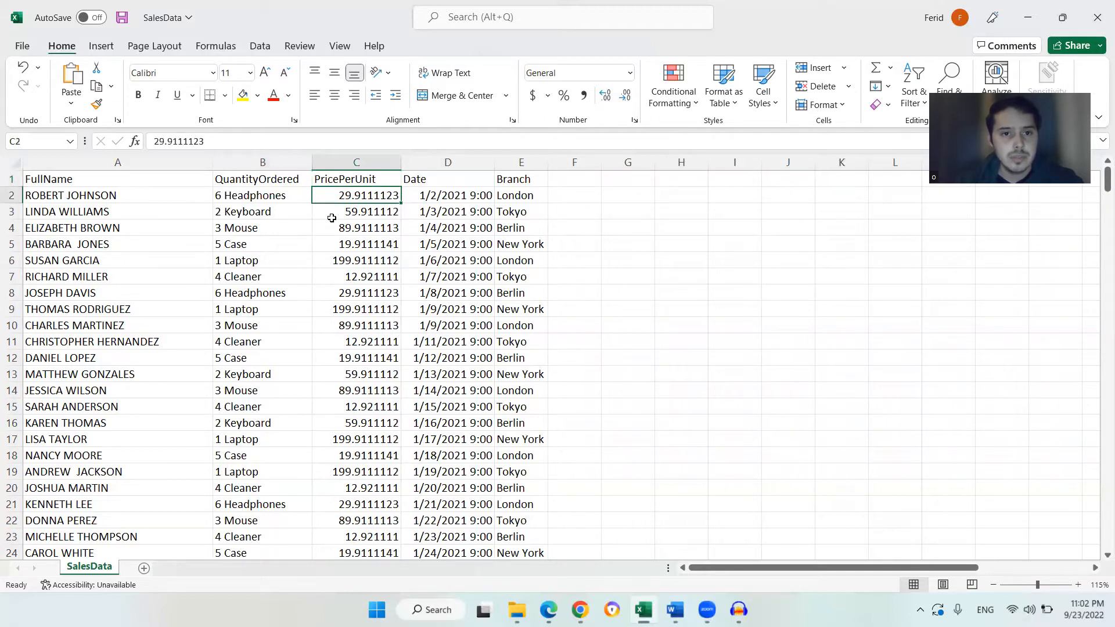
left_click(325, 214)
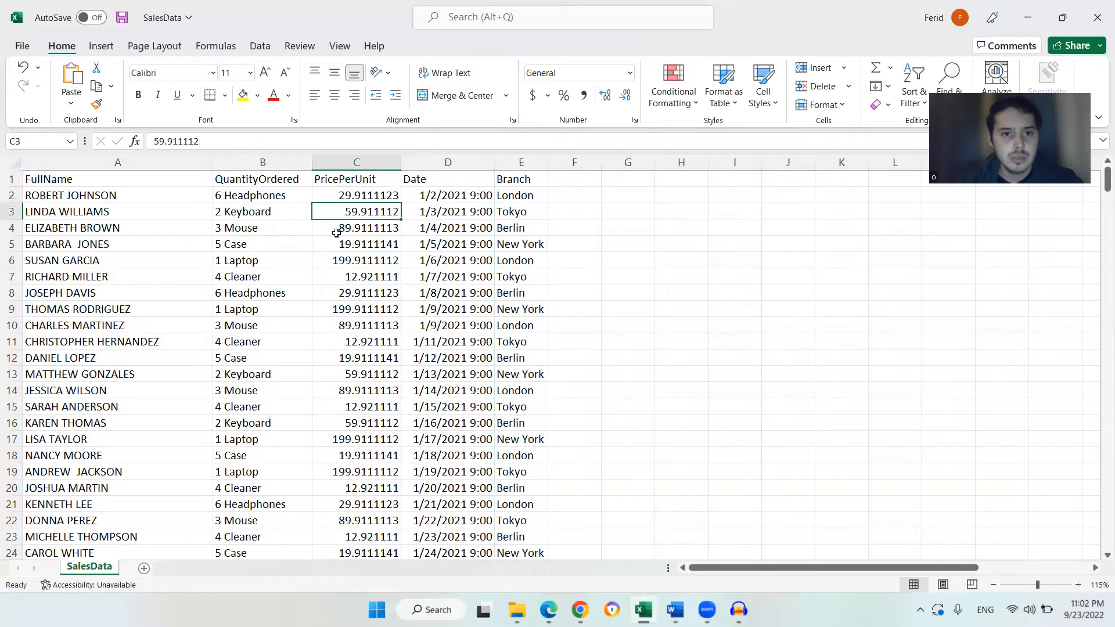
scroll(331, 241, "down", 2)
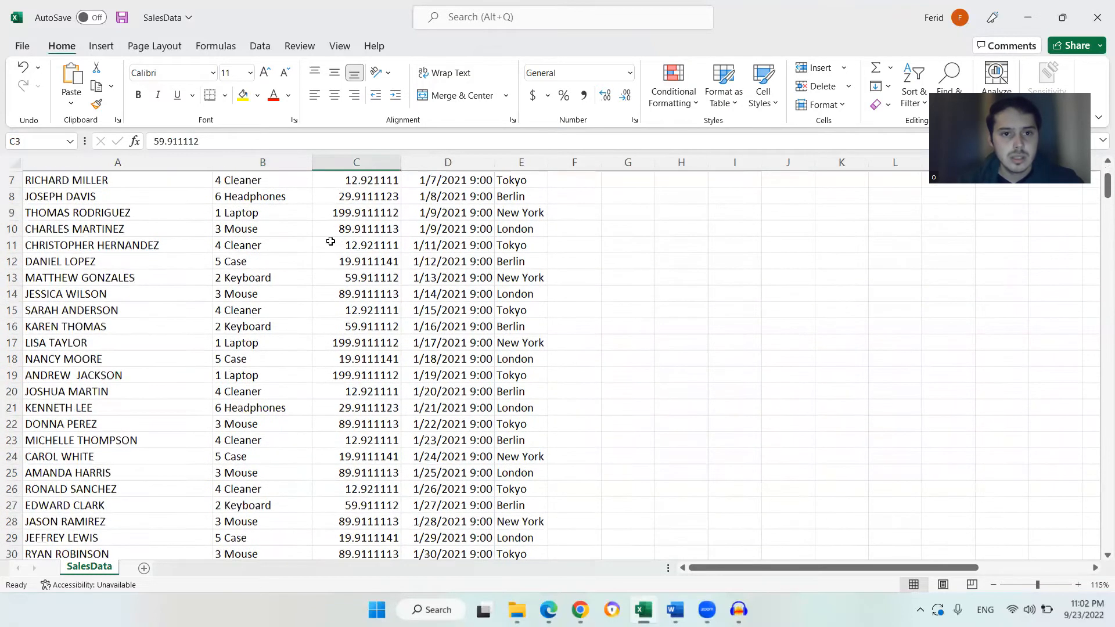
scroll(331, 242, "up", 2)
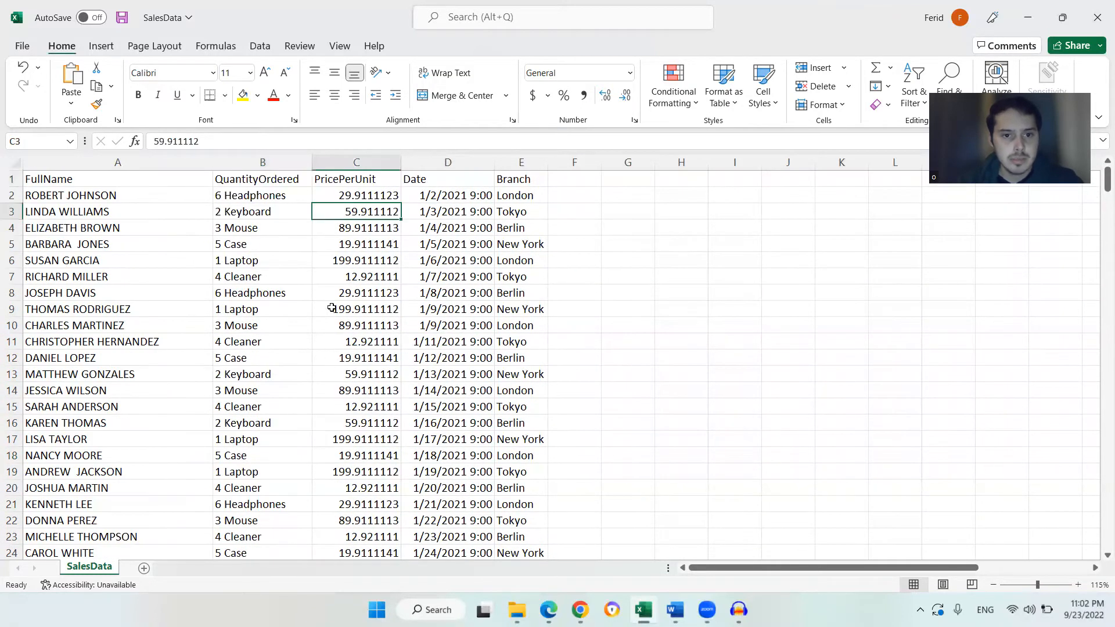
Review the Date and Branch columns, checking several Branch cells
left_click(428, 180)
scroll(428, 215, "down", 6)
scroll(436, 218, "up", 6)
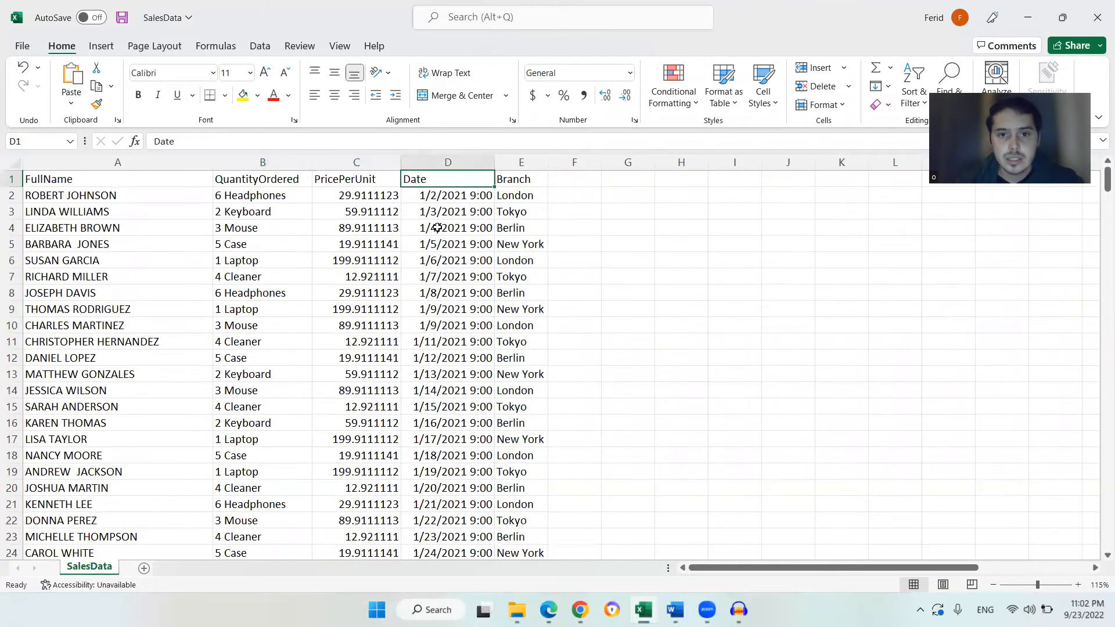
left_click(519, 177)
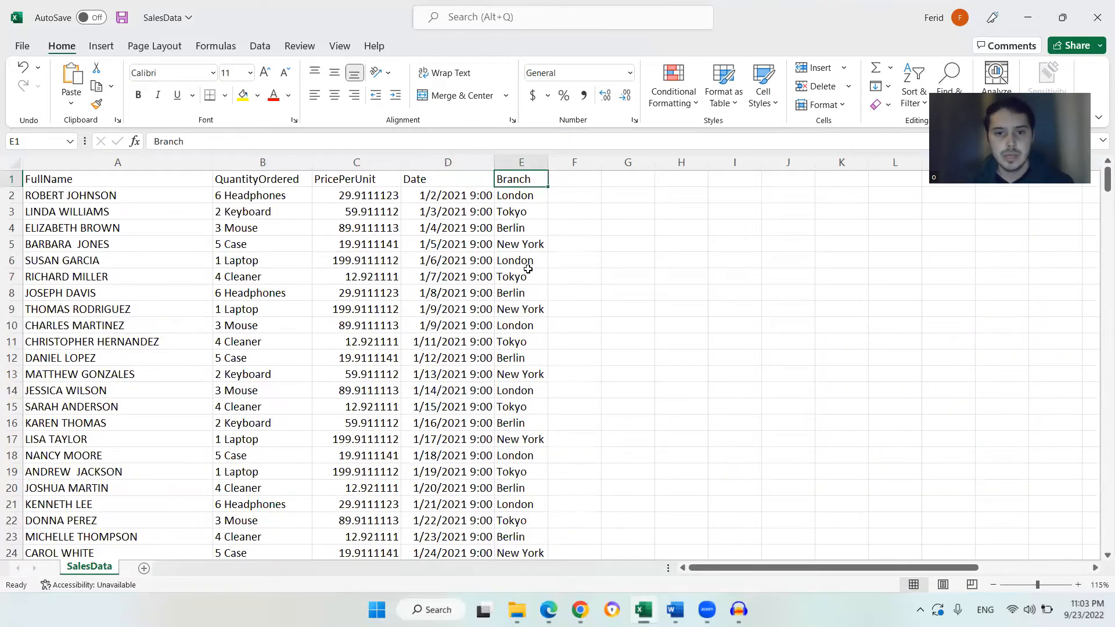
scroll(527, 274, "down", 1)
scroll(527, 274, "down", 4)
scroll(530, 258, "up", 5)
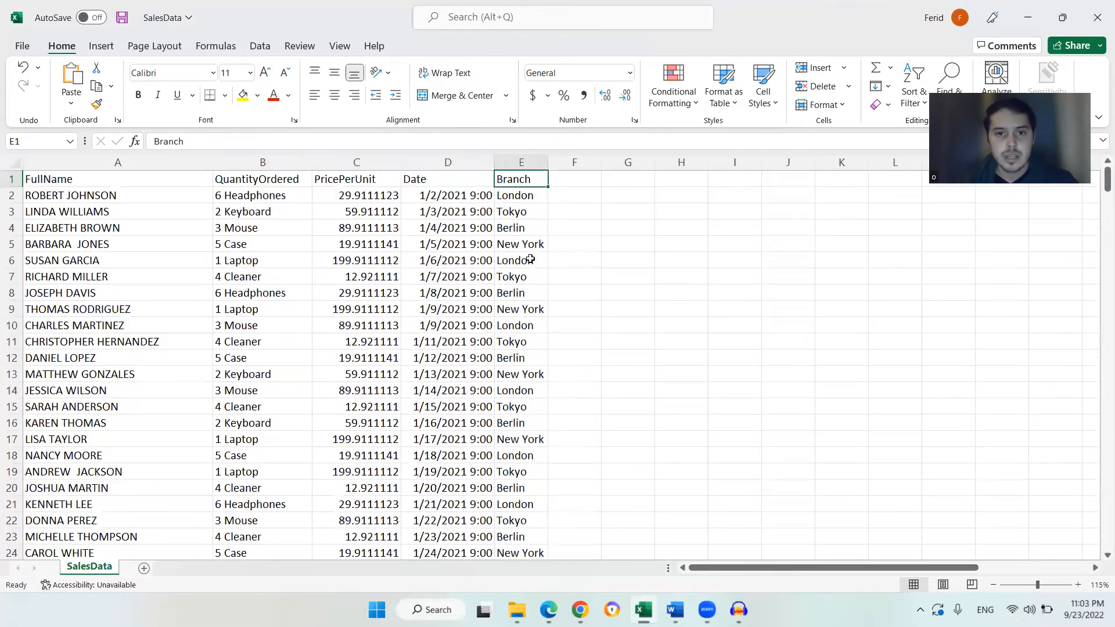
left_click(531, 195)
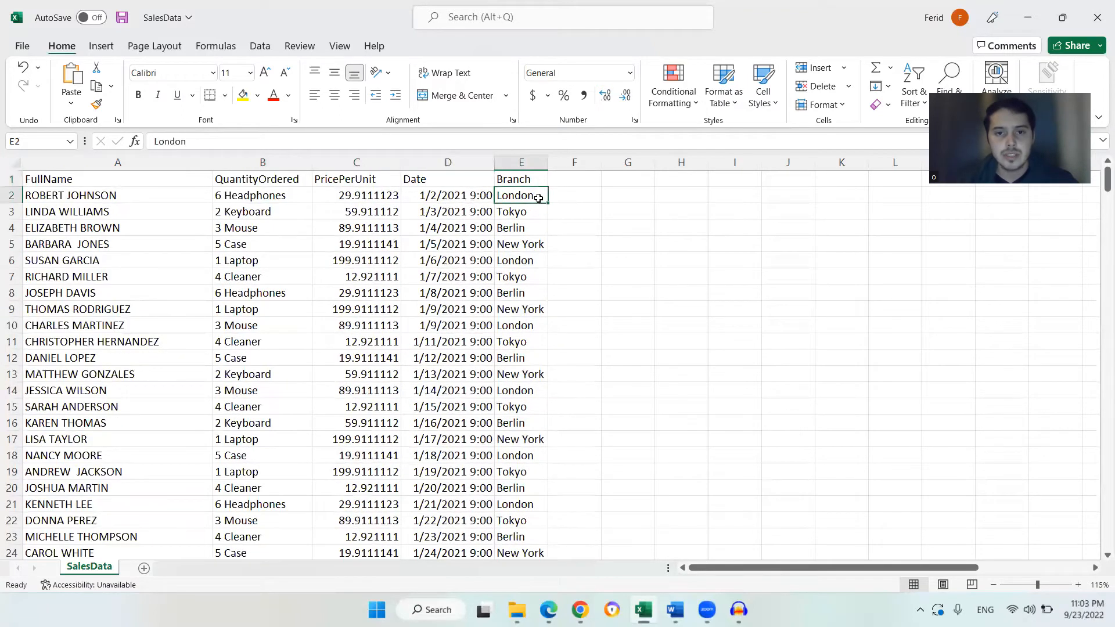
left_click(538, 215)
left_click(538, 229)
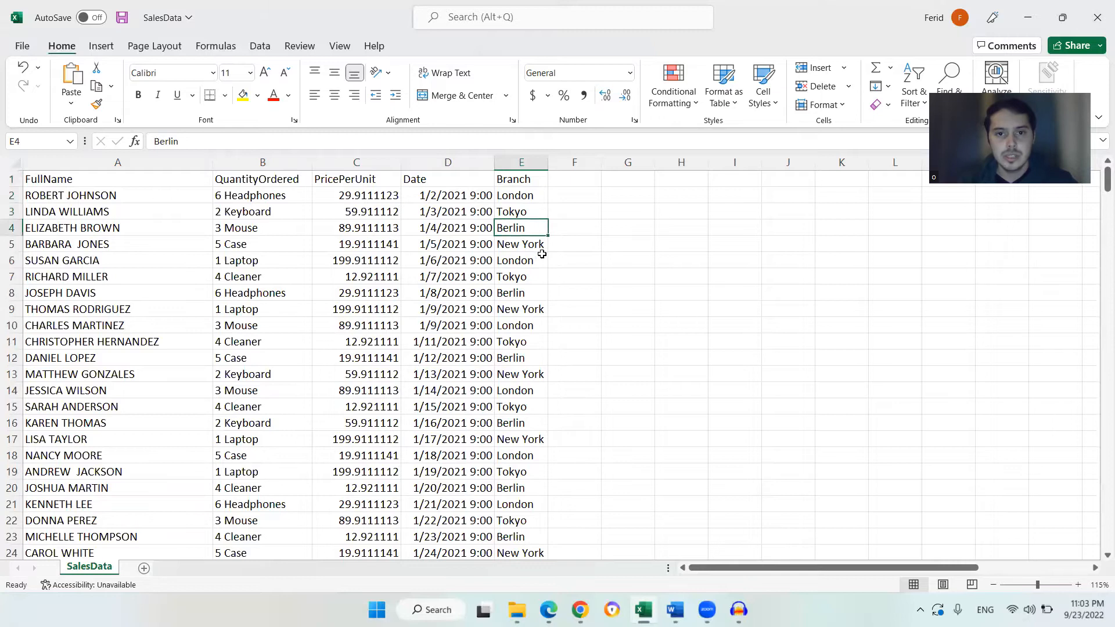
left_click(541, 246)
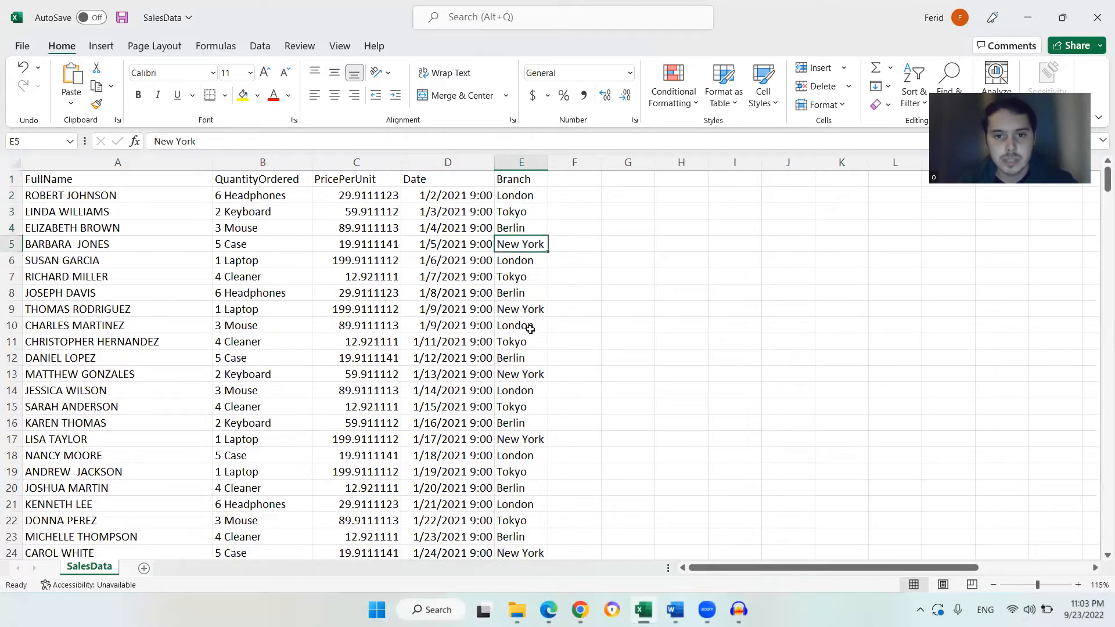
scroll(531, 329, "down", 4)
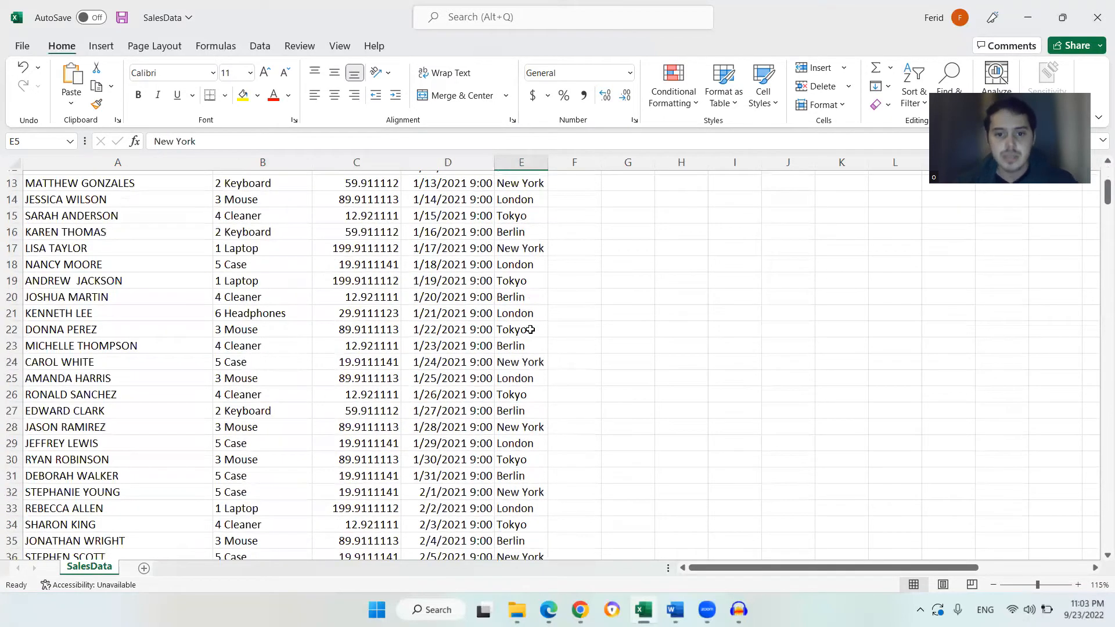
scroll(530, 329, "up", 4)
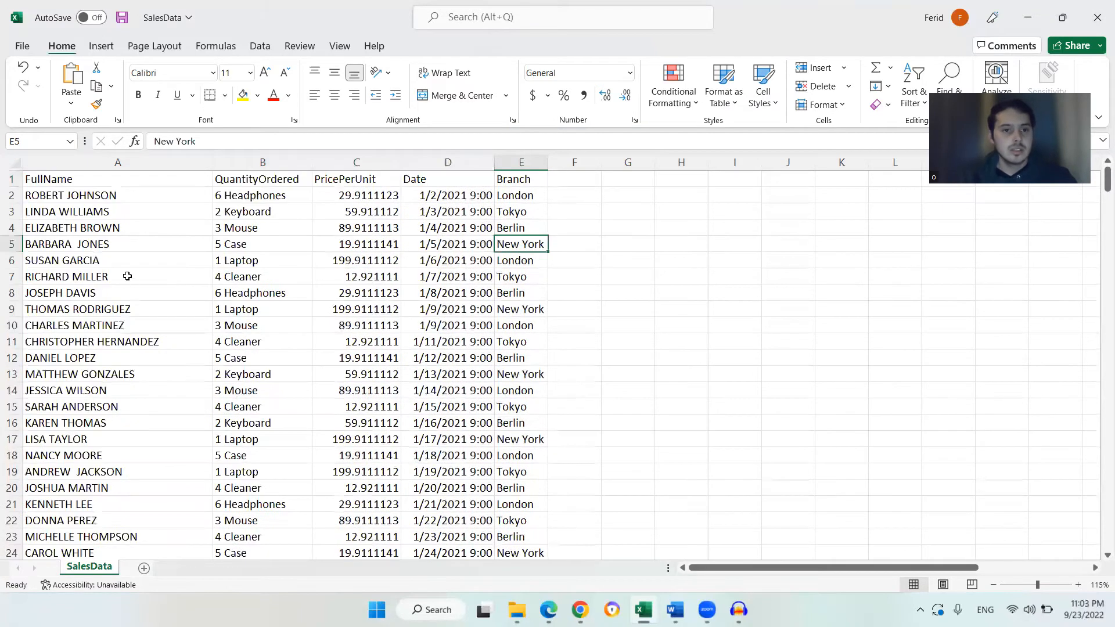
Examine the header row cells FullName through Branch and the columns beneath them
left_click(97, 228)
left_click(103, 179)
left_click_drag(103, 178, 524, 176)
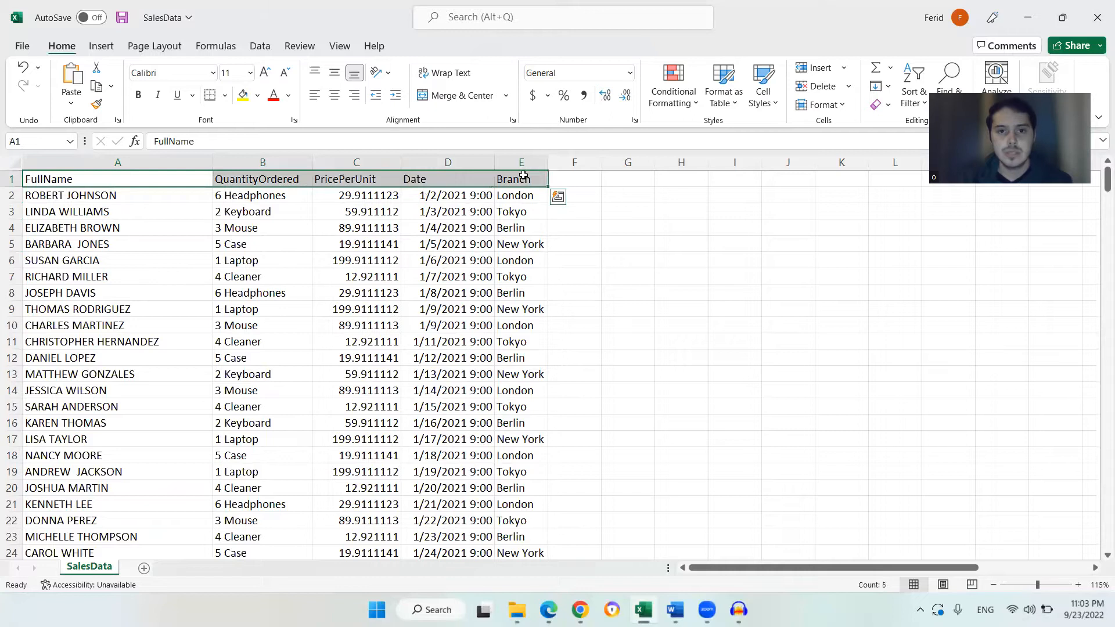
left_click(523, 176)
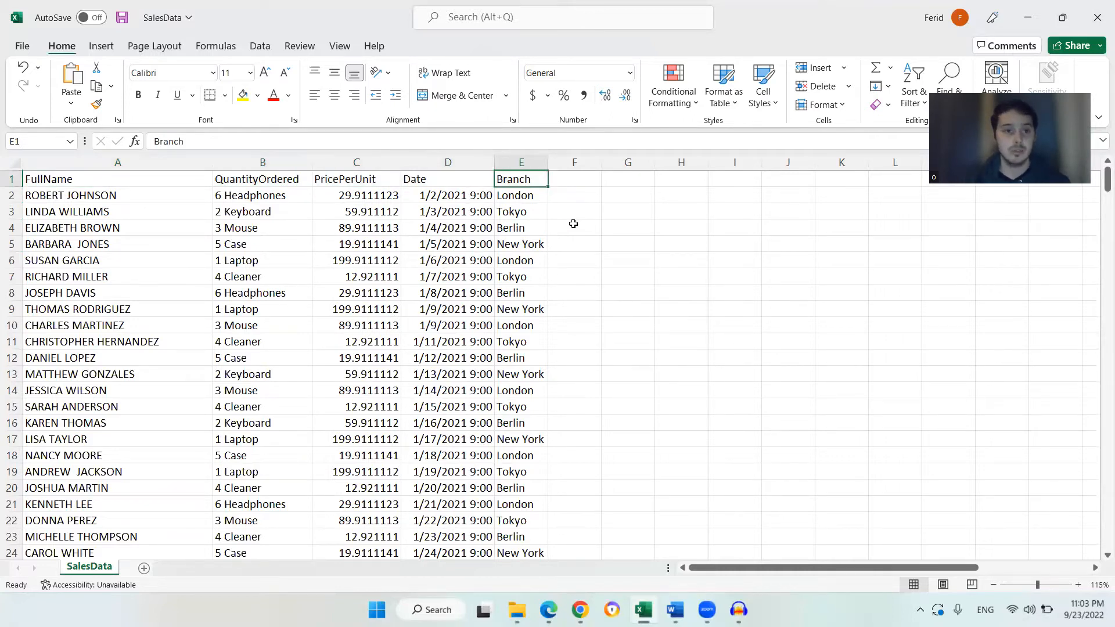
left_click(362, 156)
left_click(343, 199)
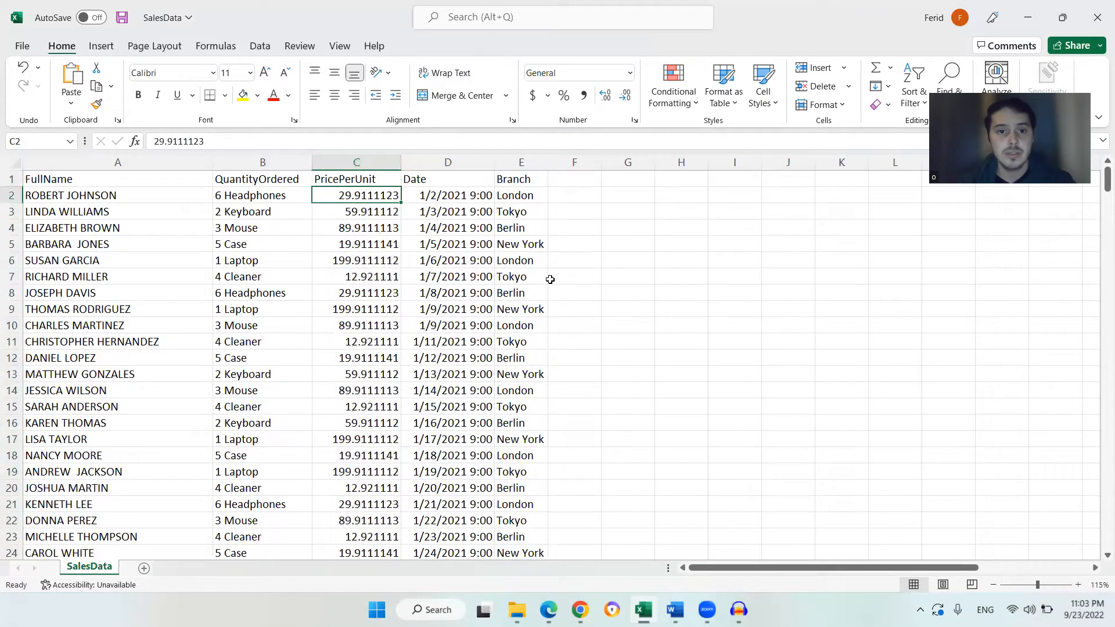
left_click(446, 184)
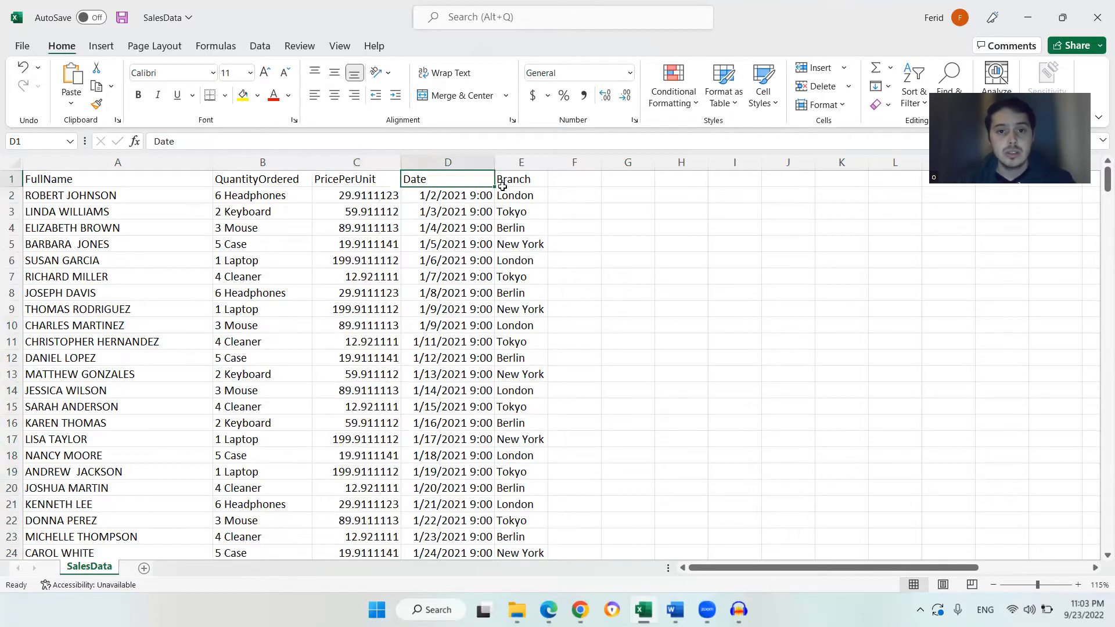
left_click(539, 180)
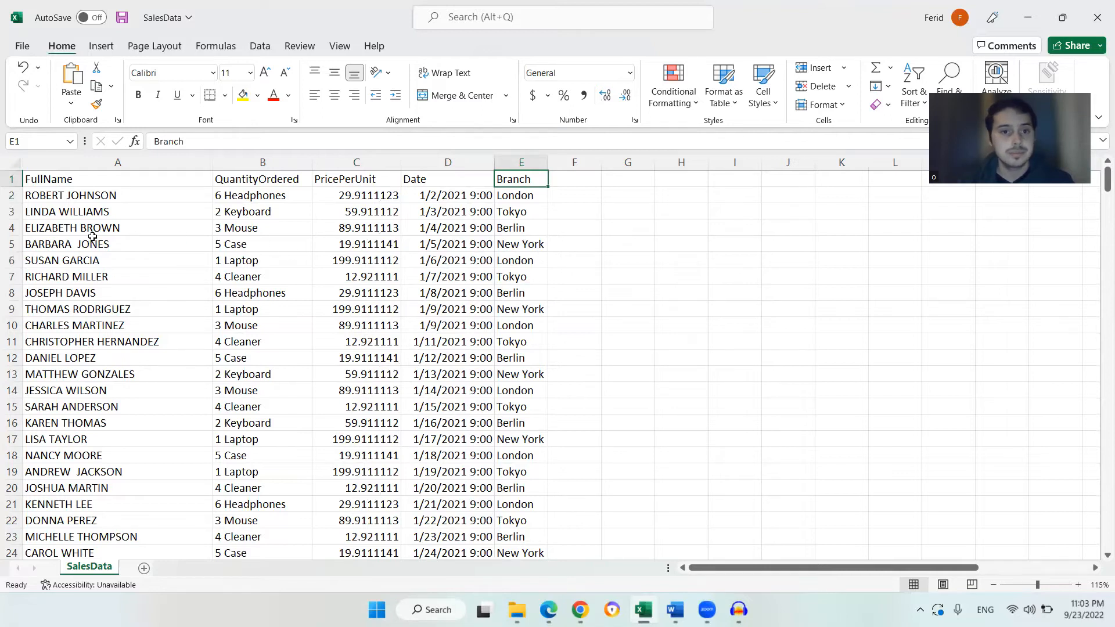
scroll(424, 404, "down", 1)
scroll(391, 387, "up", 1)
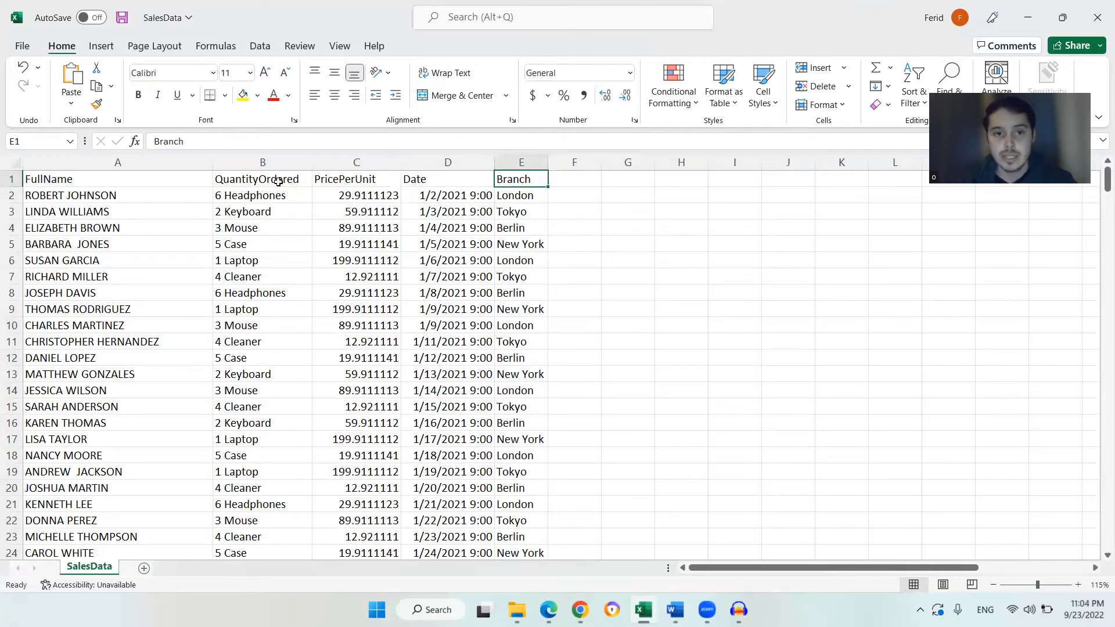
left_click(102, 184)
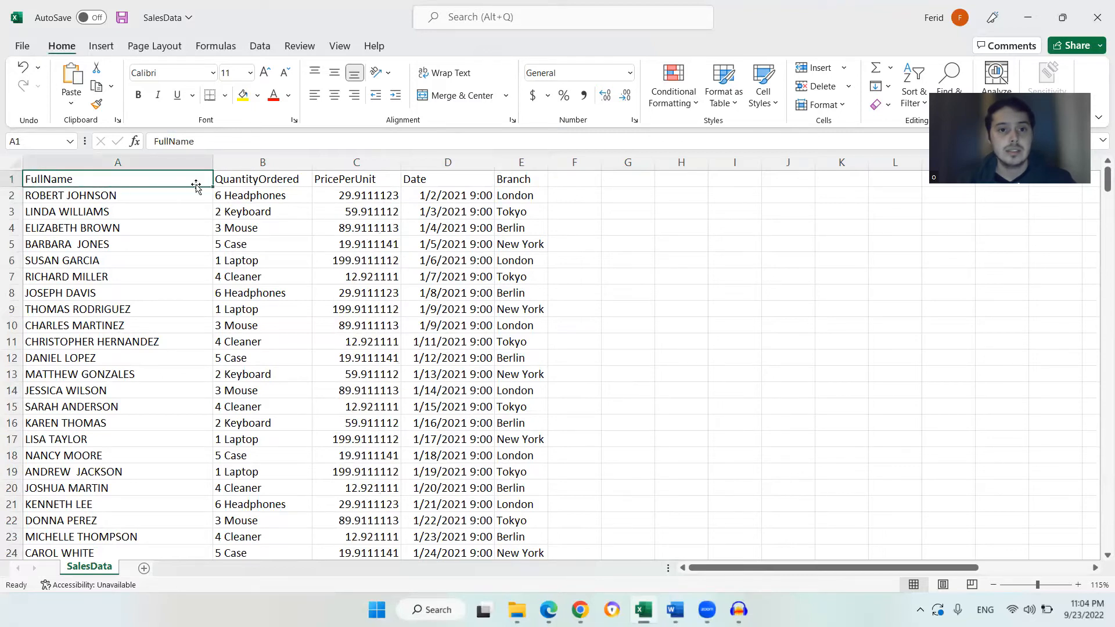
left_click(245, 181)
left_click(353, 181)
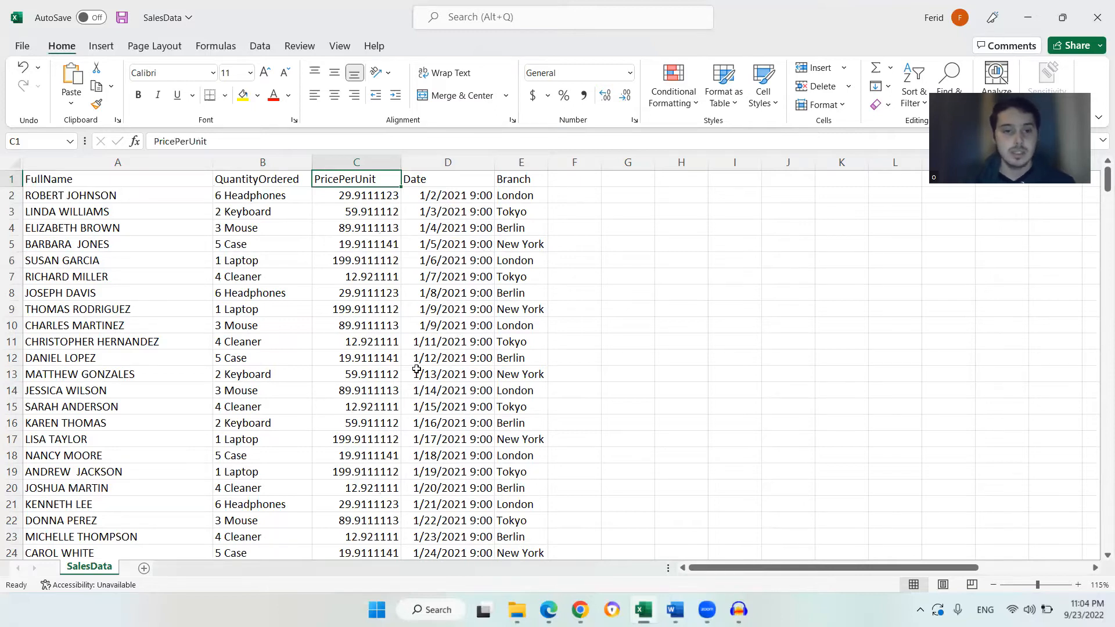
left_click(410, 291)
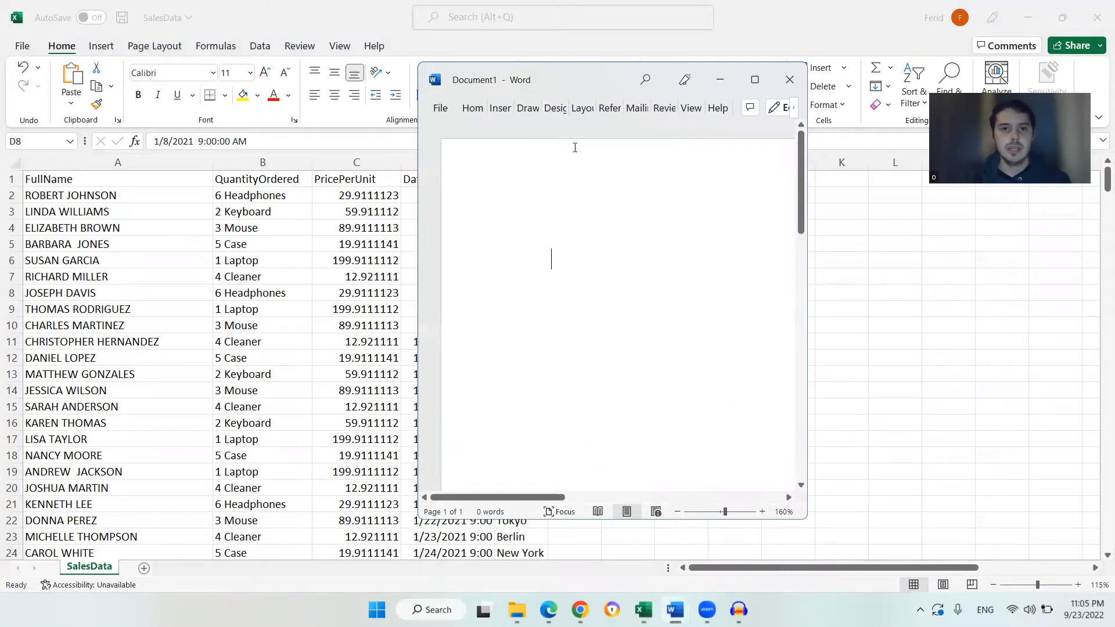
Place a blank Word document beside the sheet and start a notes list with the word Sales
left_click_drag(600, 96, 774, 141)
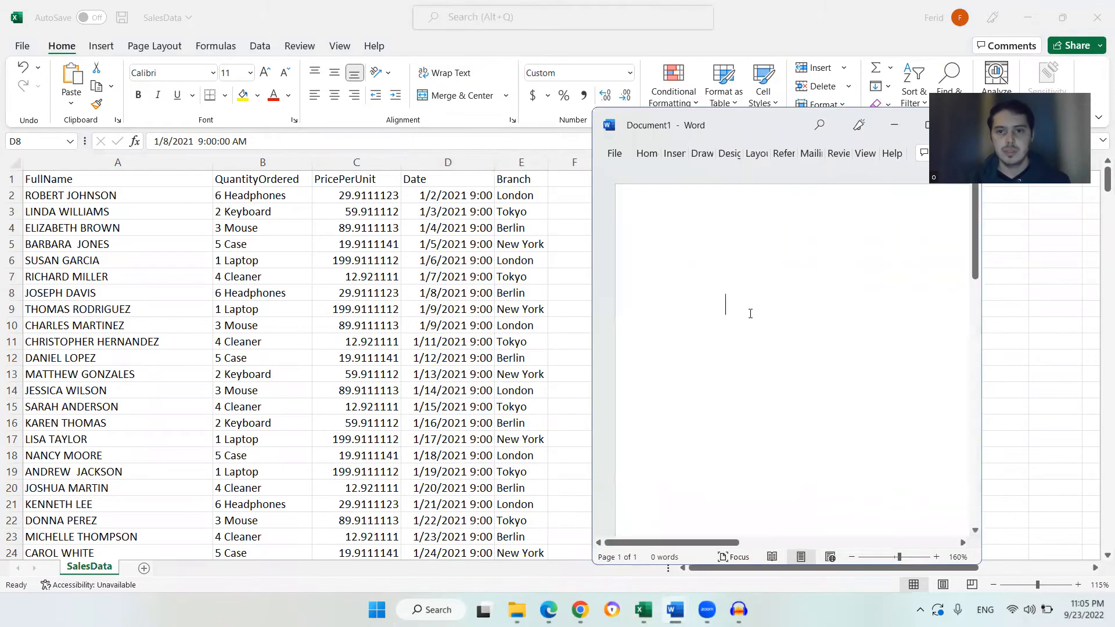
double_click(761, 310)
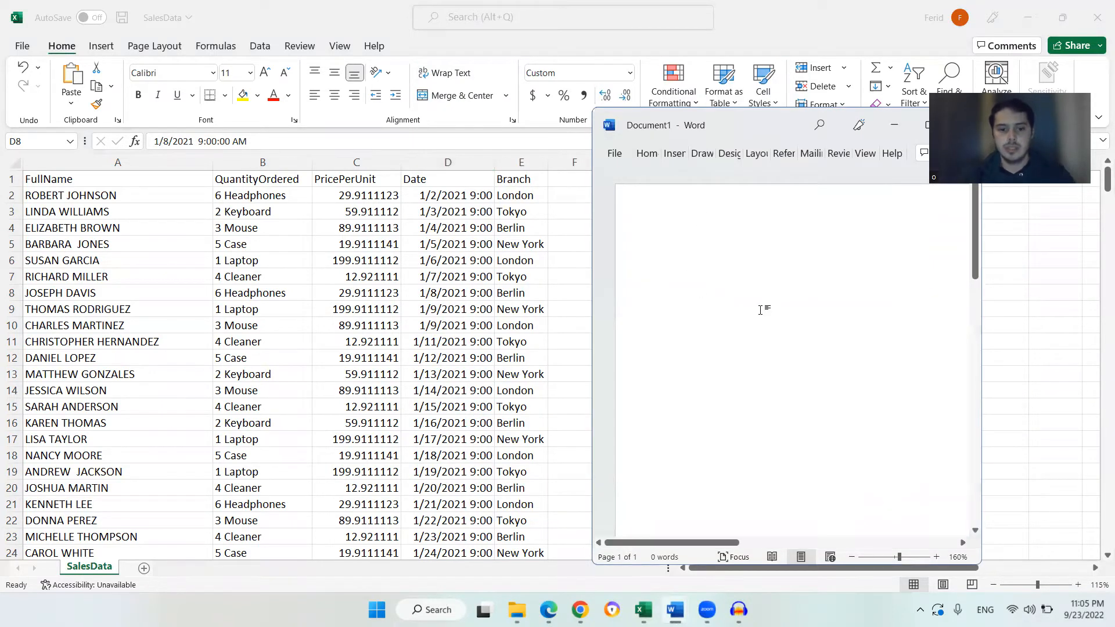
type("Sales.")
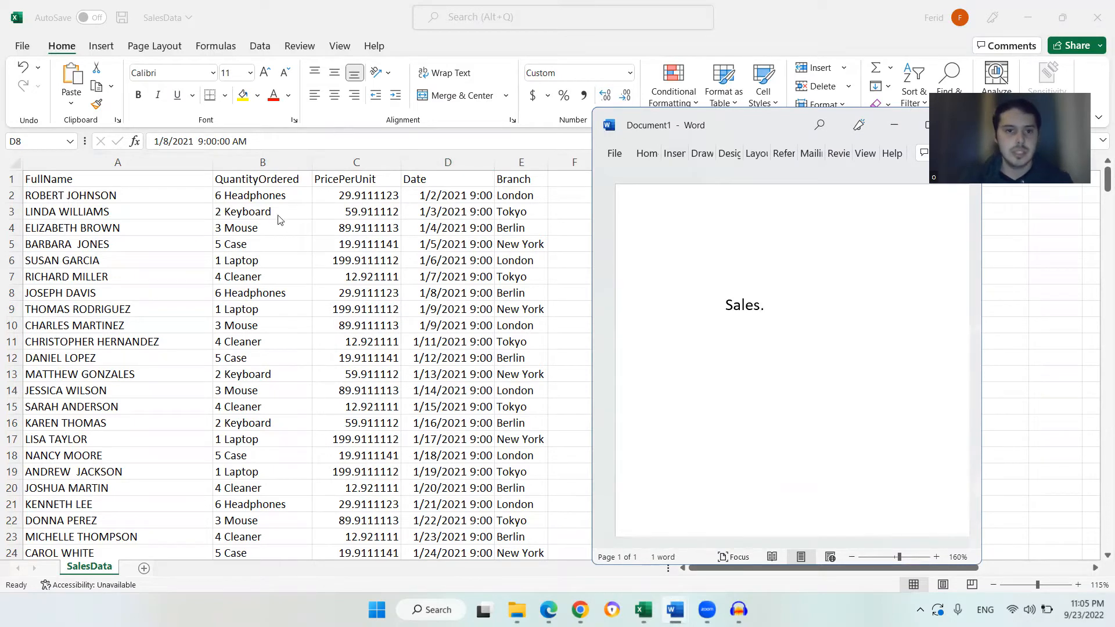
Complete the first note line as 'Sales column' and start a new line
left_click(224, 198)
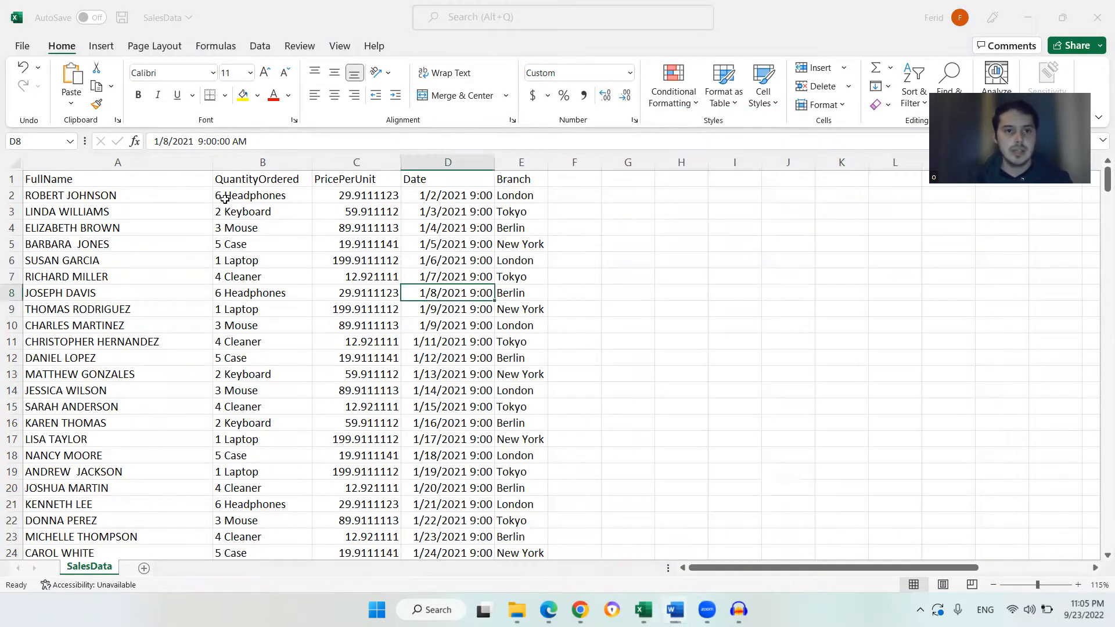
left_click(338, 198)
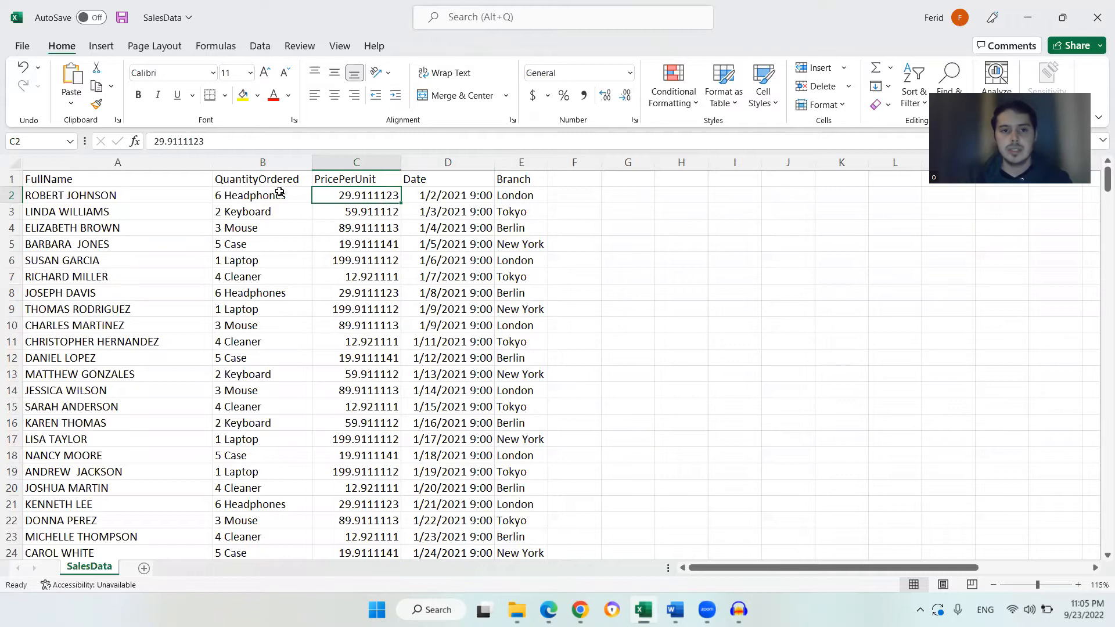
left_click(133, 197)
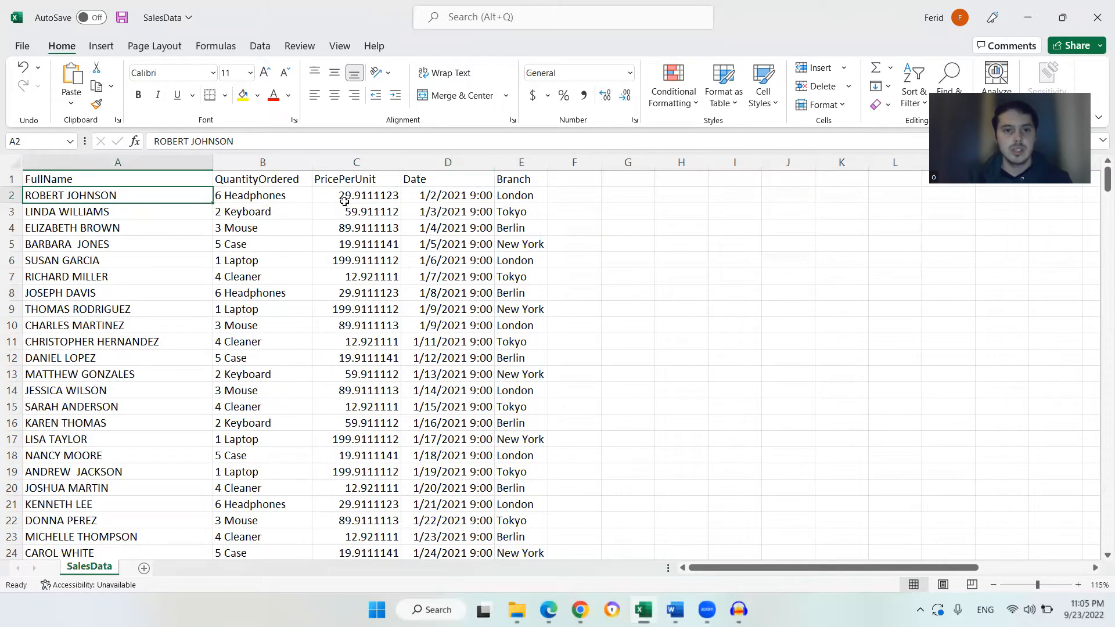
mouse_move(674, 610)
left_click(752, 538)
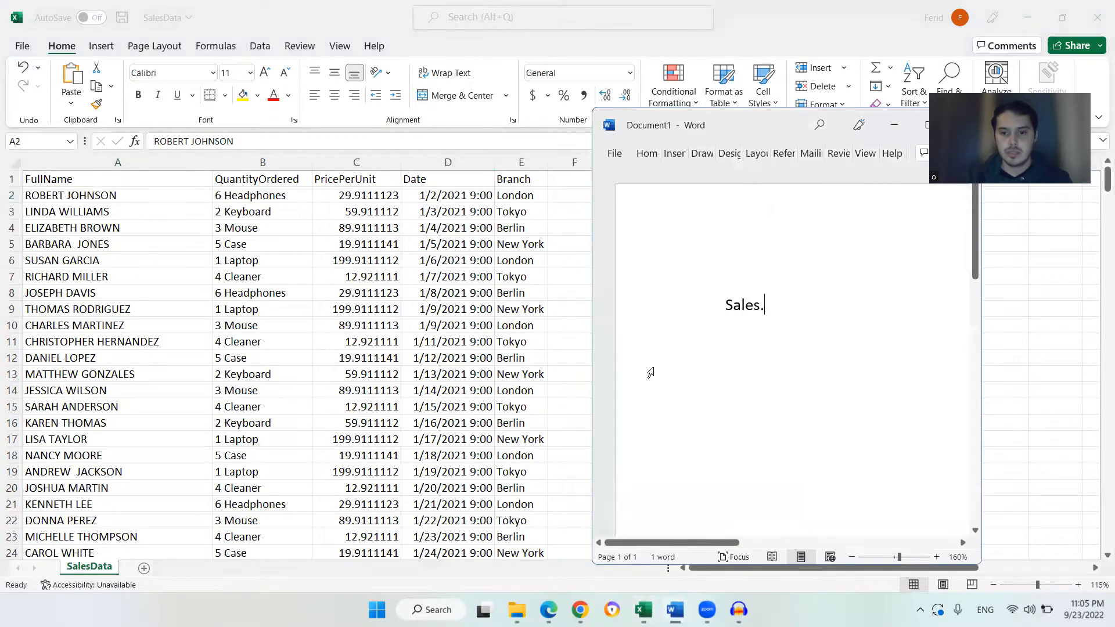
key("BackSpace")
type("column")
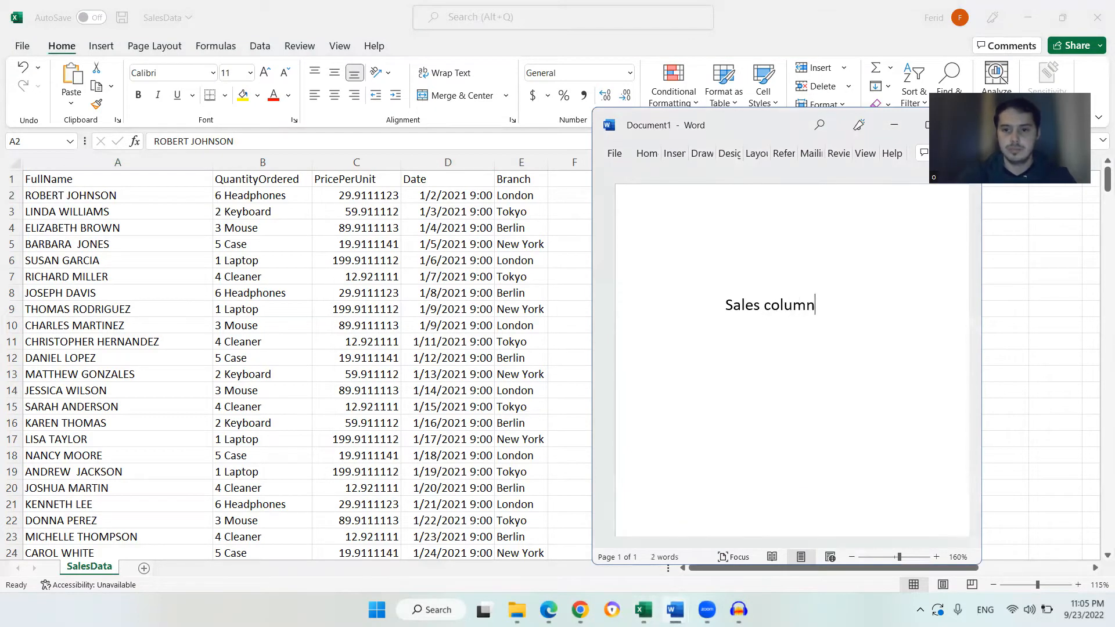
key("Return")
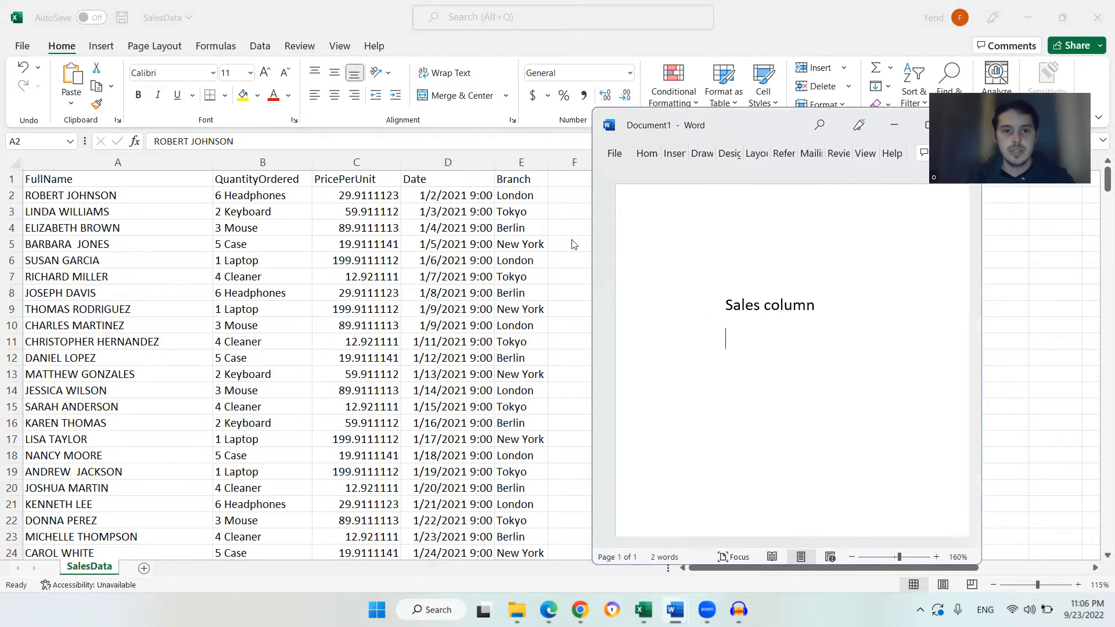
Add the note line 'The top selling month'
type("The top selling month")
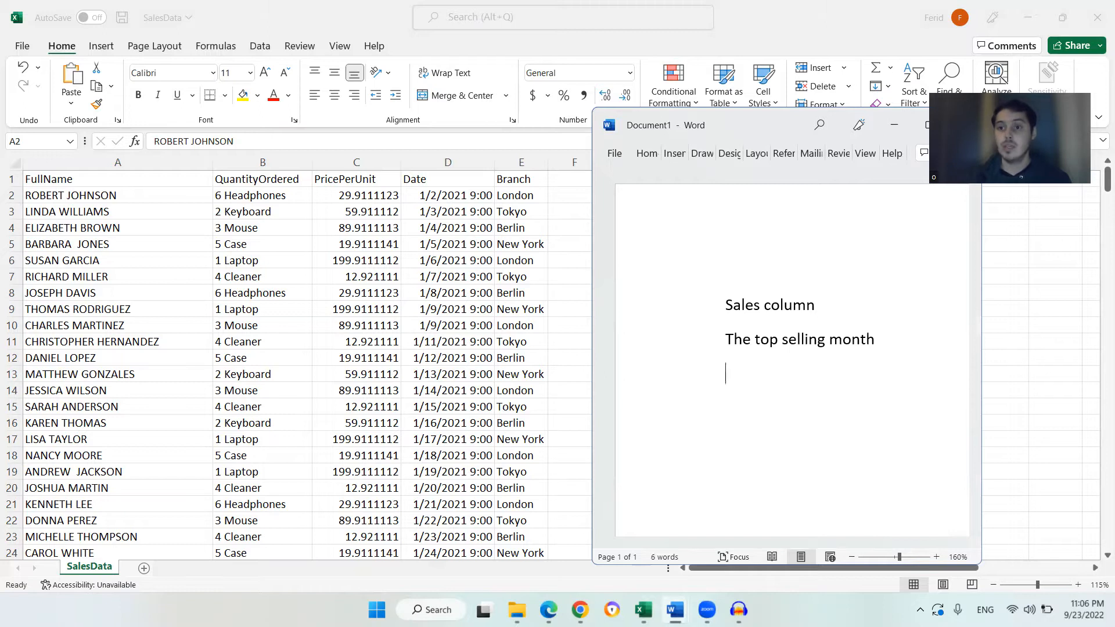
key("Return")
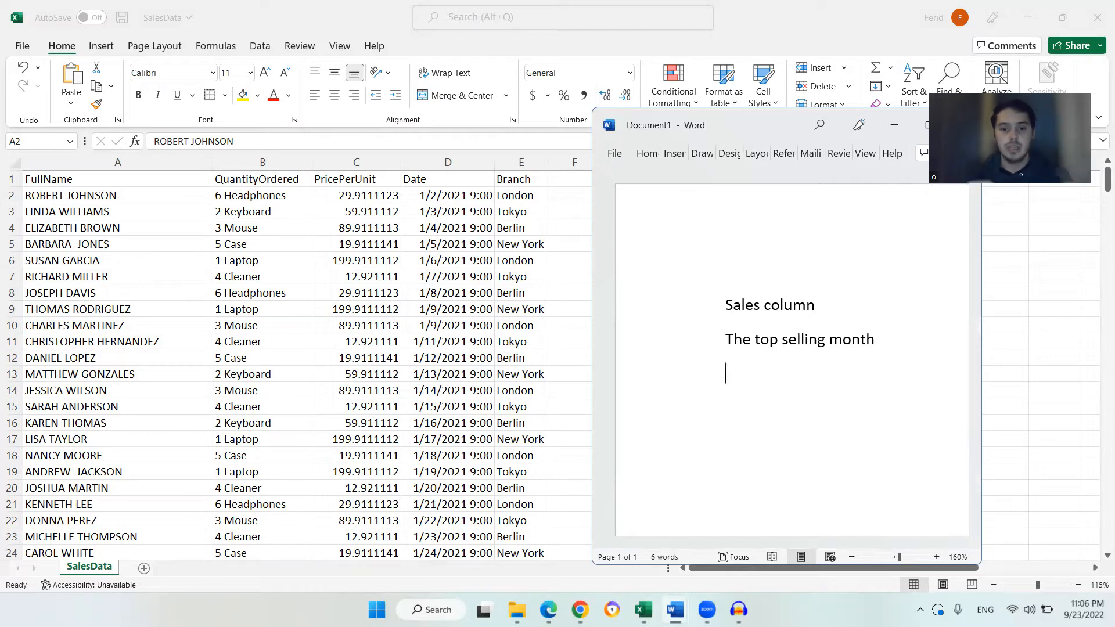
Add the note lines 'Top selling branch' and 'Top buying customer'
type("Top selling branch")
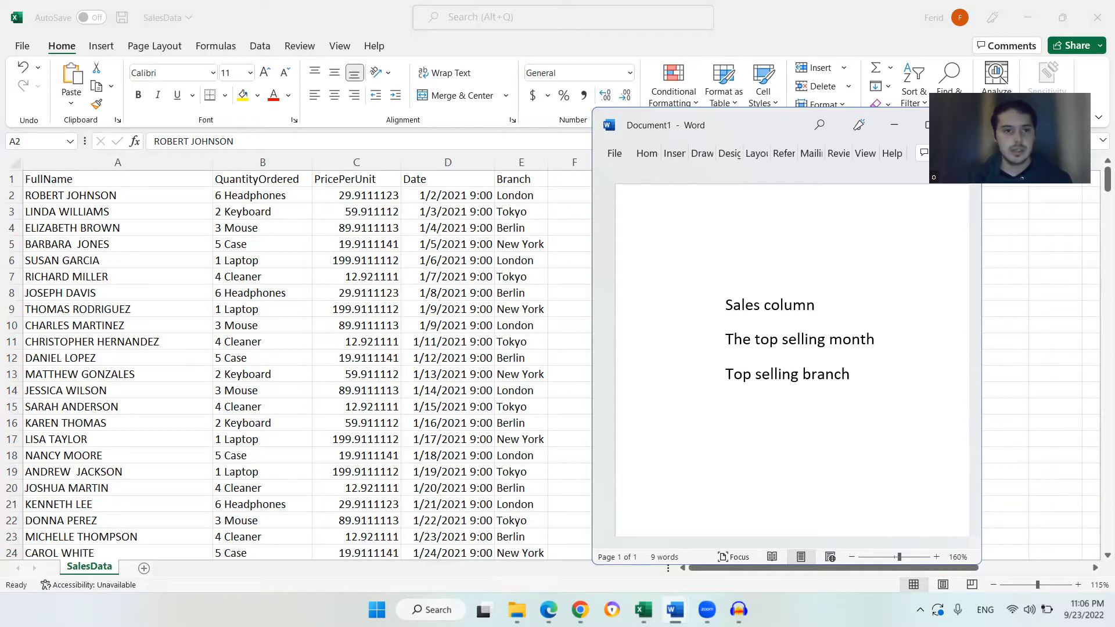
scroll(125, 291, "down", 10)
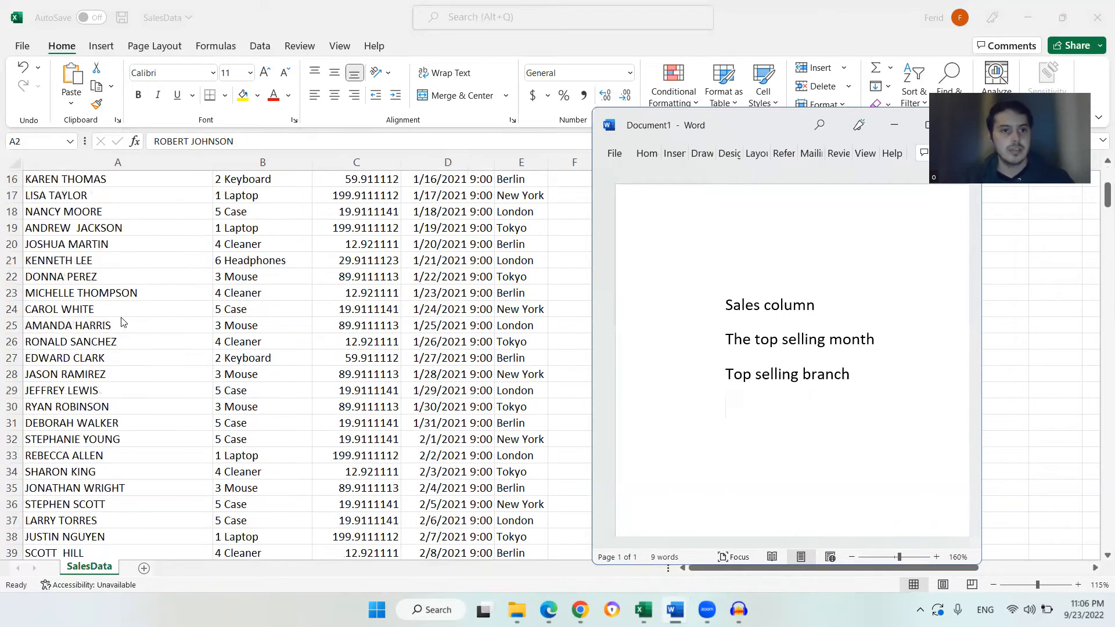
scroll(119, 333, "up", 10)
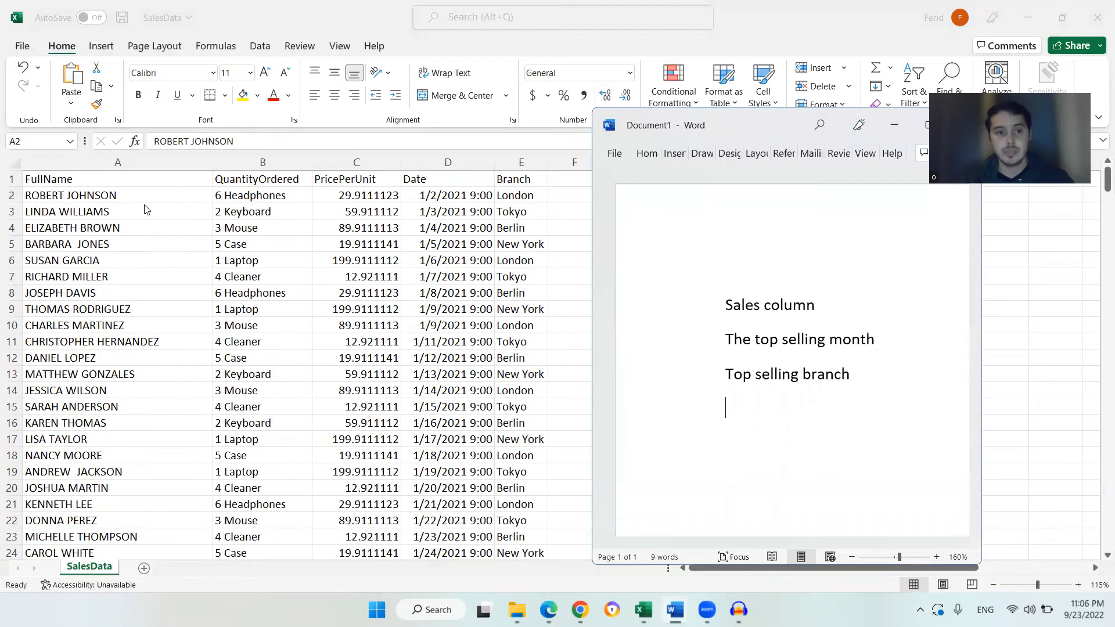
scroll(148, 203, "down", 8)
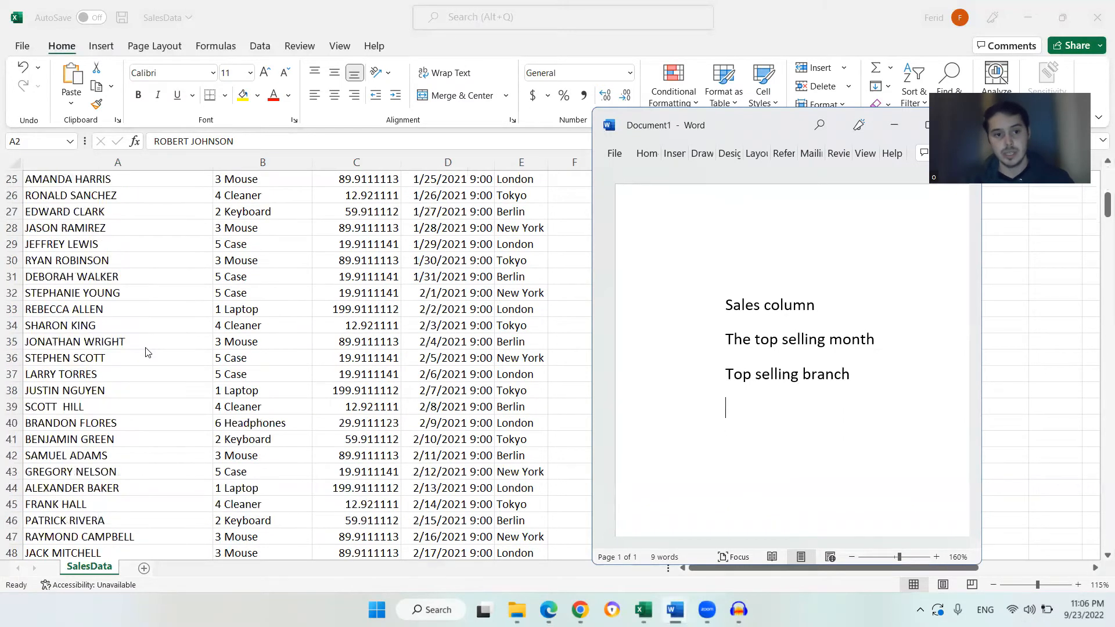
scroll(148, 352, "up", 8)
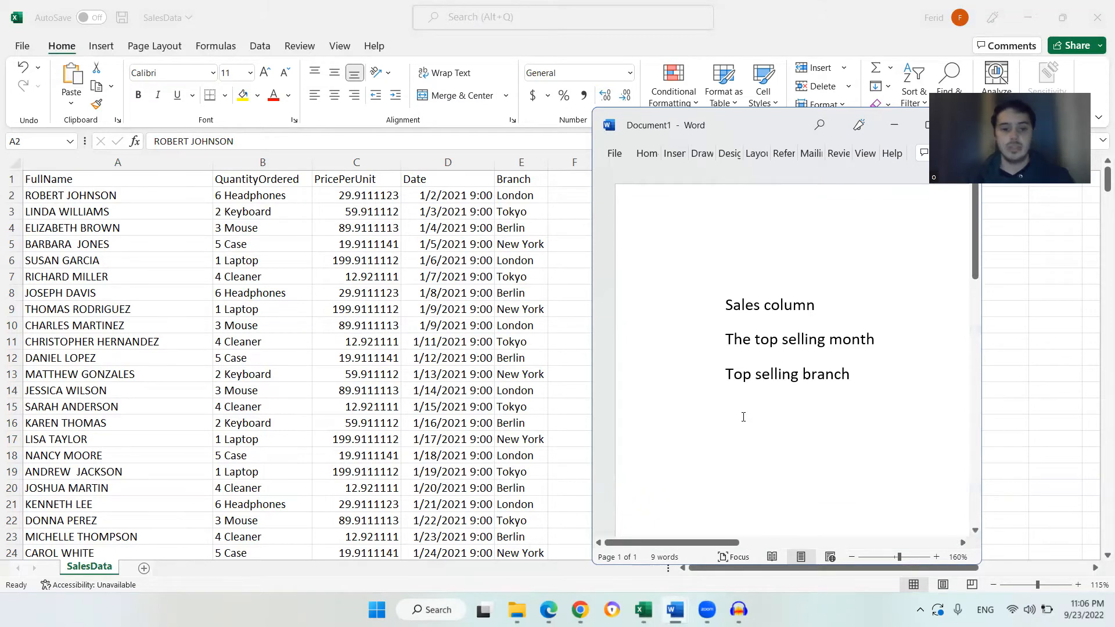
type("Top buying customer")
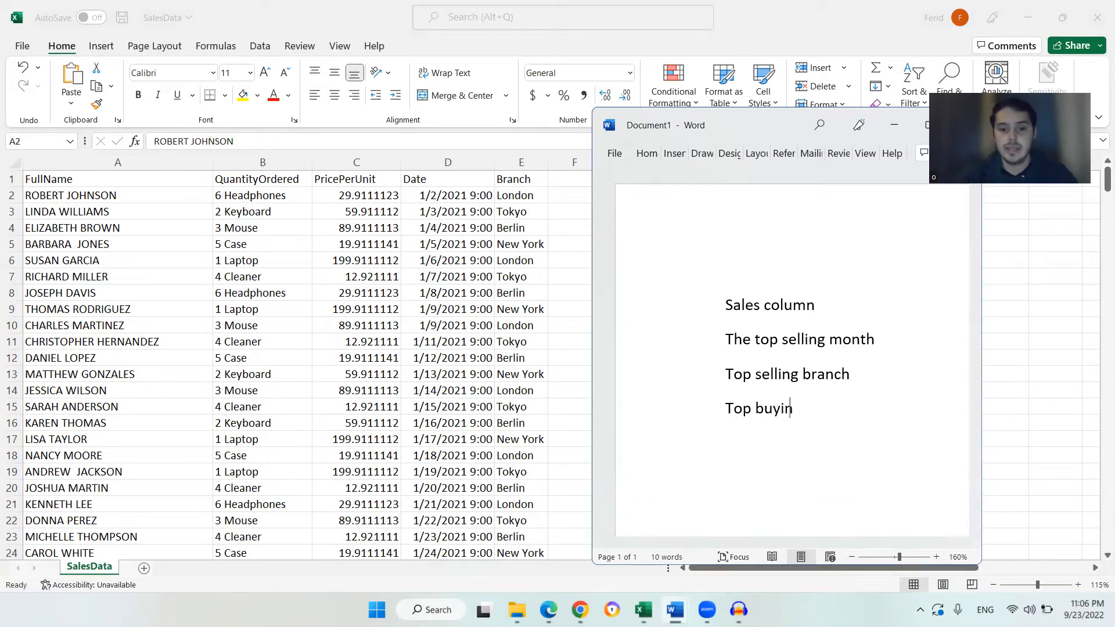
key("Return")
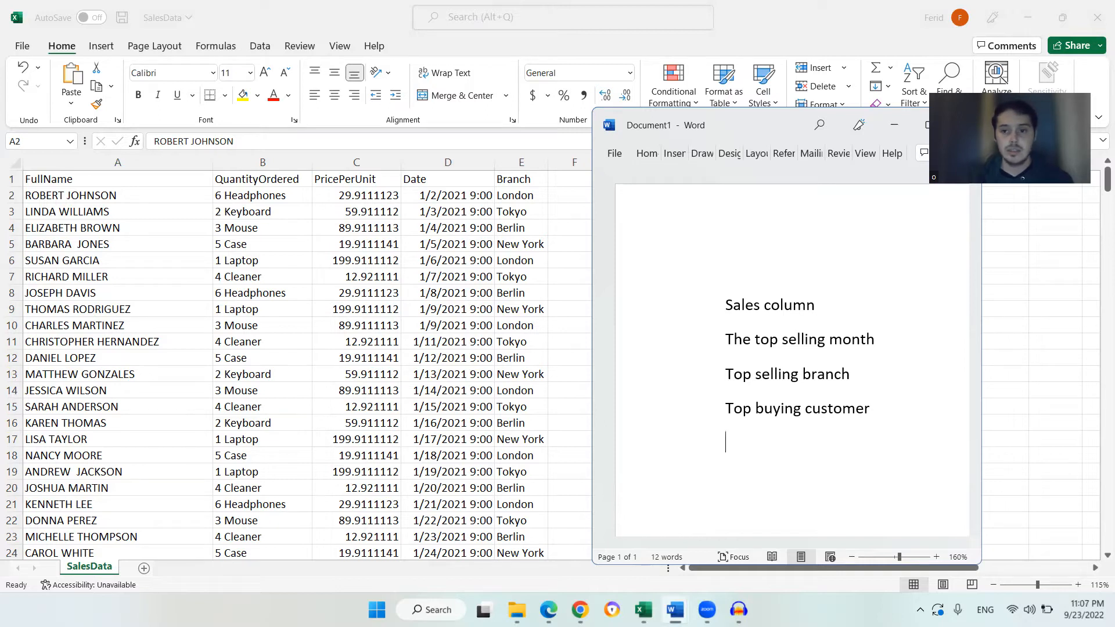
Add the note line 'Top selling product type'
left_click(263, 196)
scroll(294, 239, "down", 2)
scroll(295, 240, "up", 2)
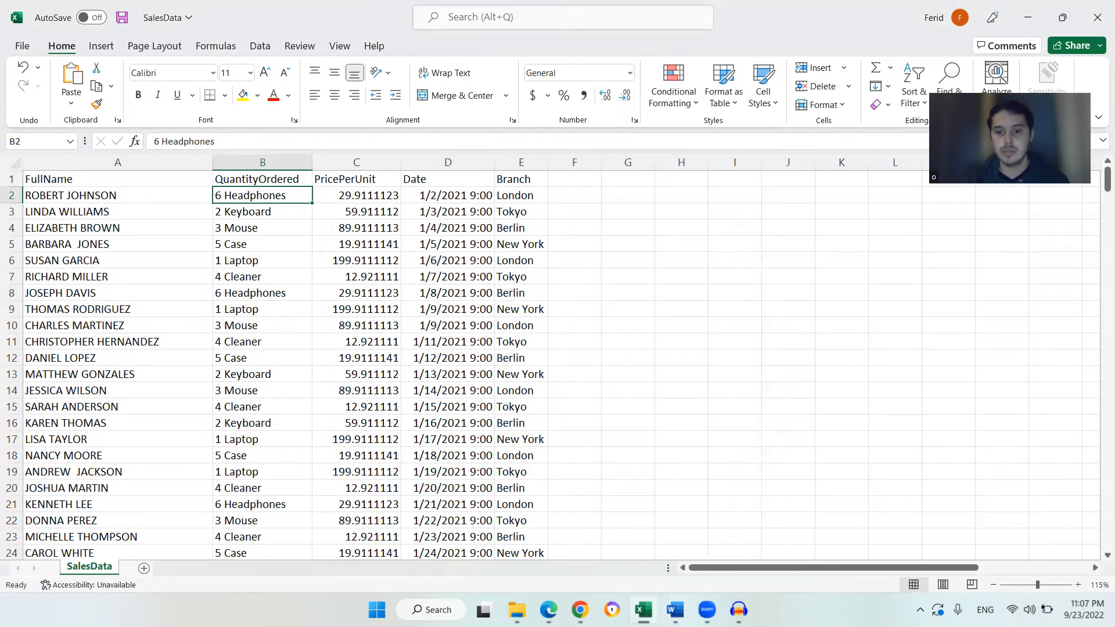
left_click(674, 610)
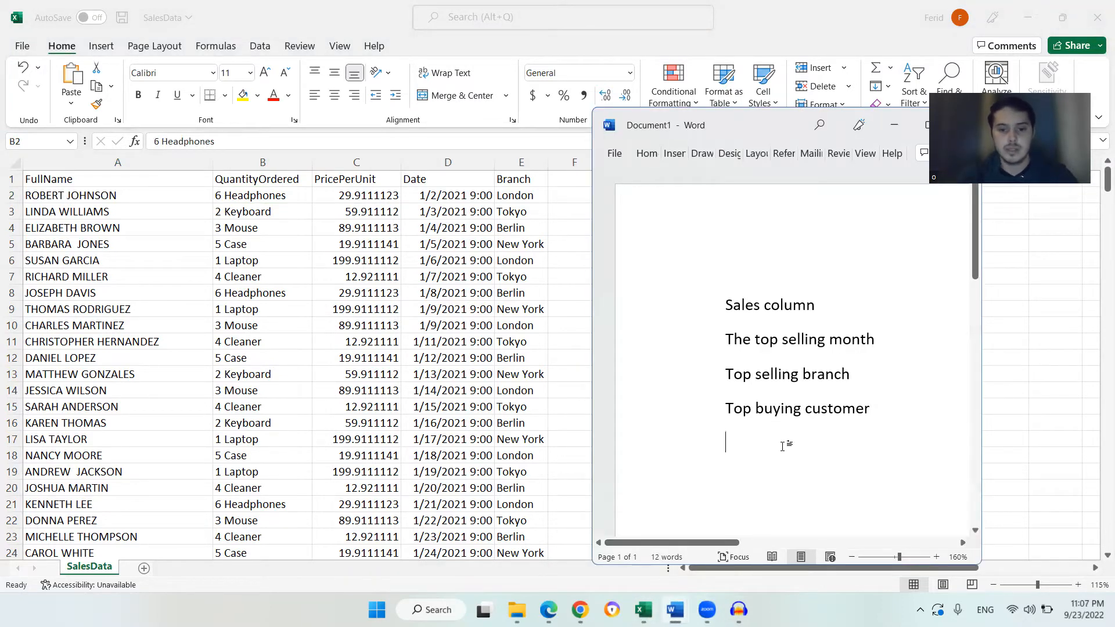
type("Top selling ")
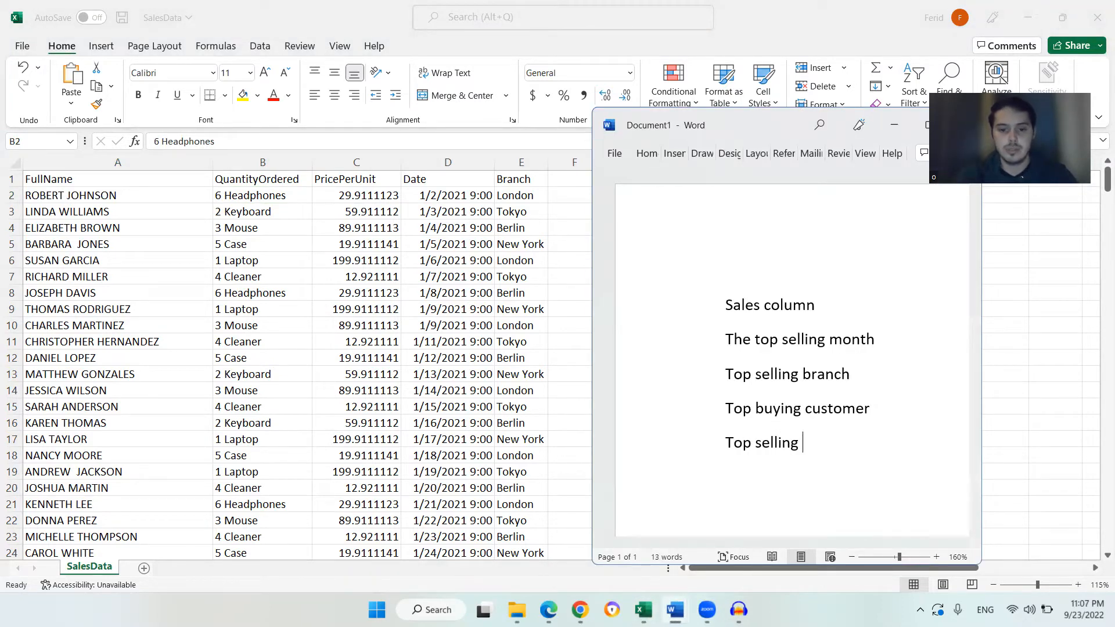
type("product type")
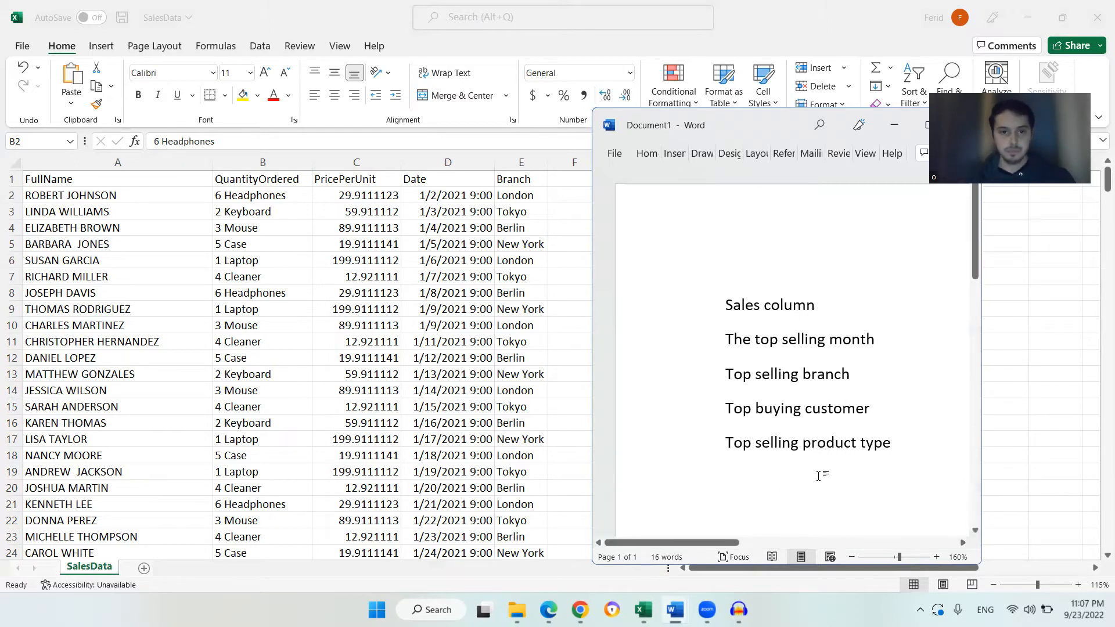
left_click_drag(782, 486, 668, 304)
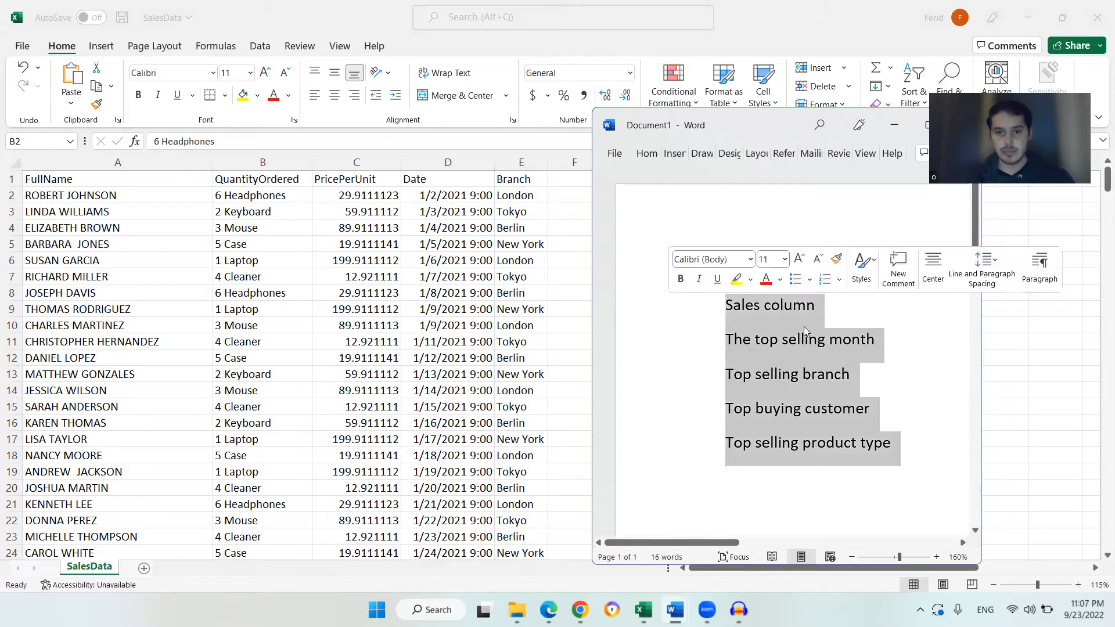
left_click(806, 307)
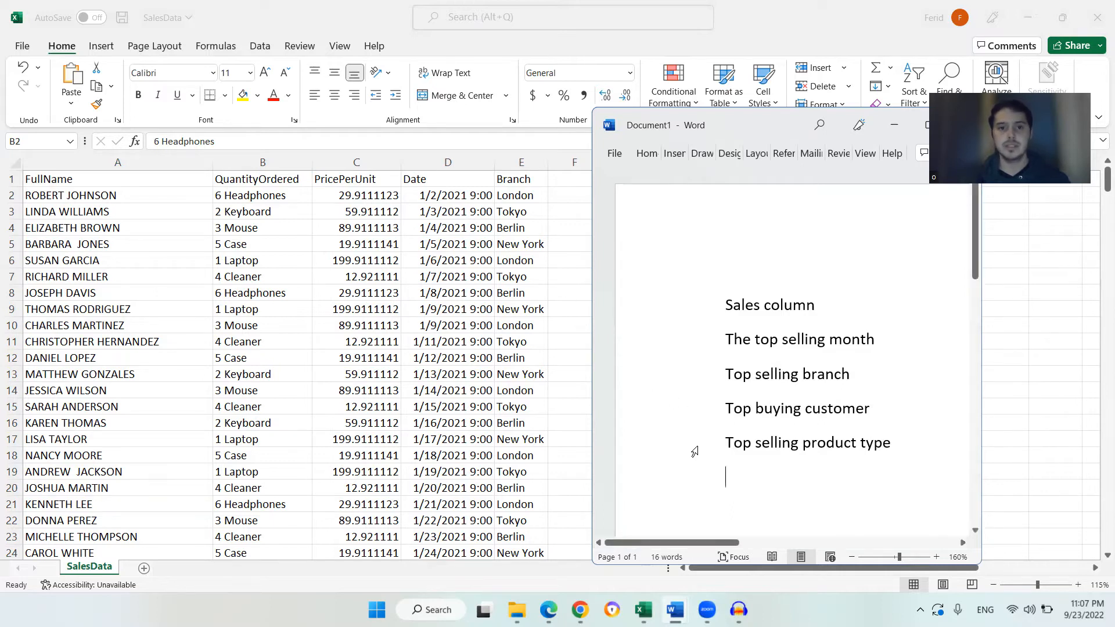
left_click(750, 478)
scroll(751, 476, "down", 1)
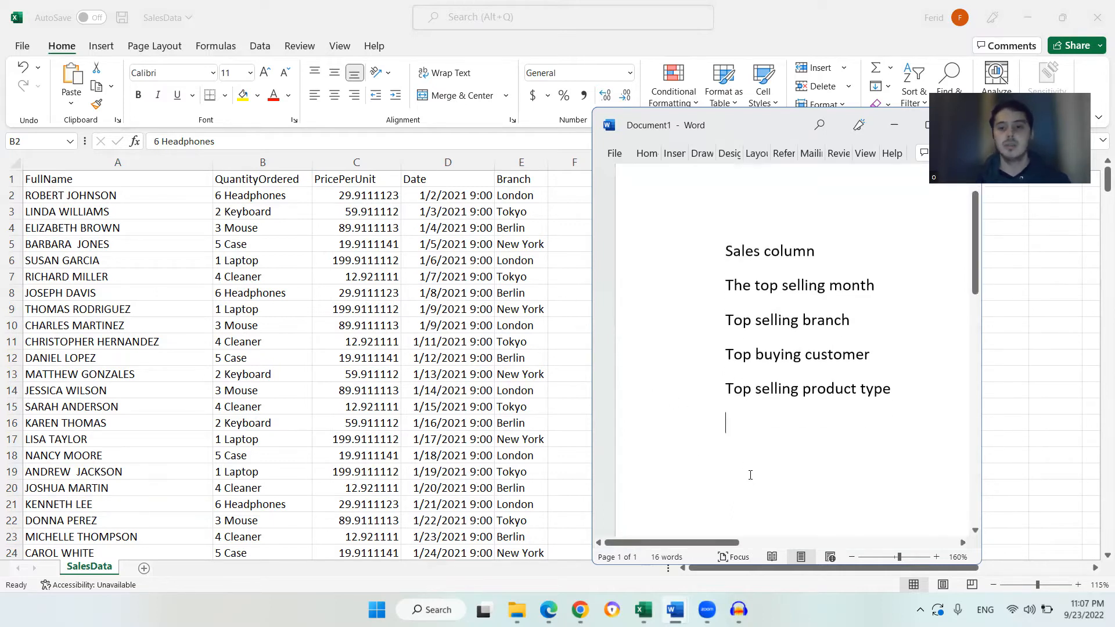
key("ctrl+a")
left_click(771, 388)
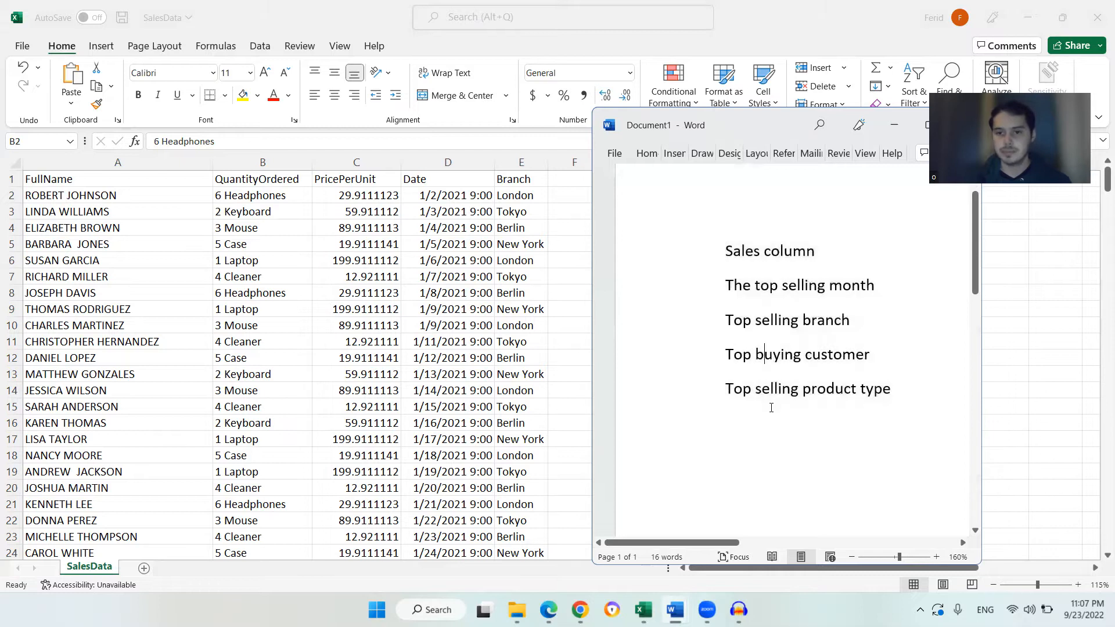
Switch to Power BI Desktop and open the full Get Data list of data sources
left_click(521, 325)
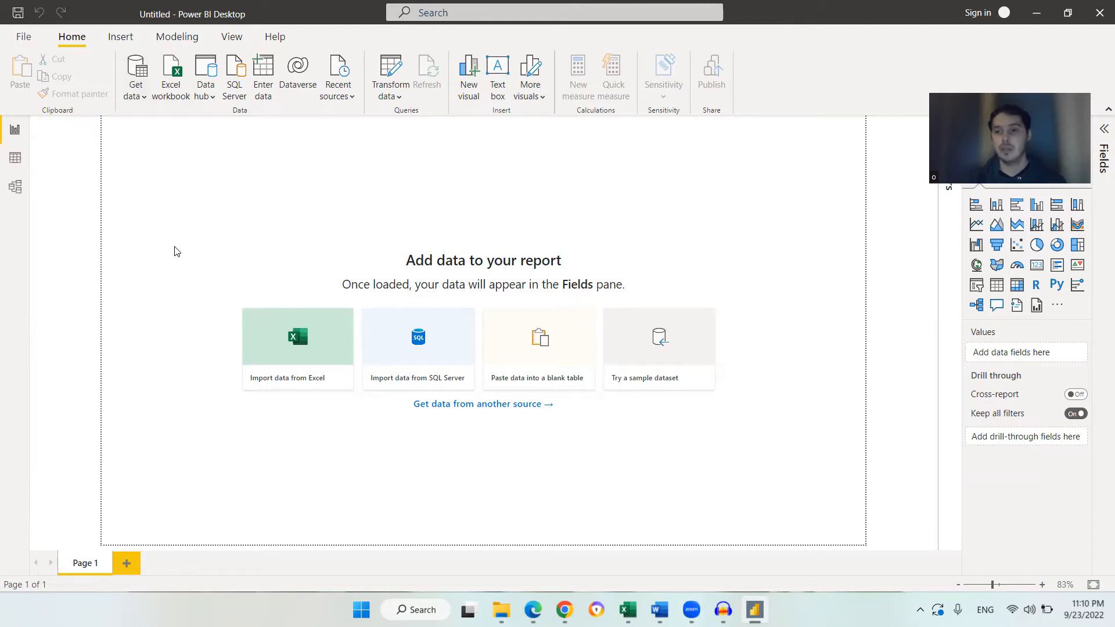
left_click(134, 94)
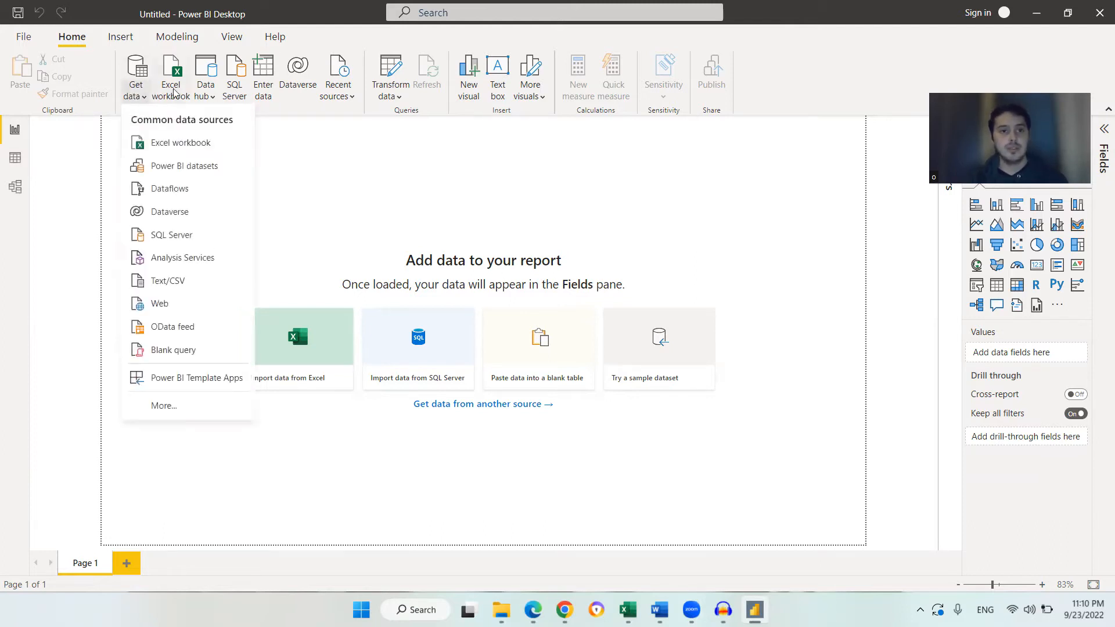
left_click(286, 142)
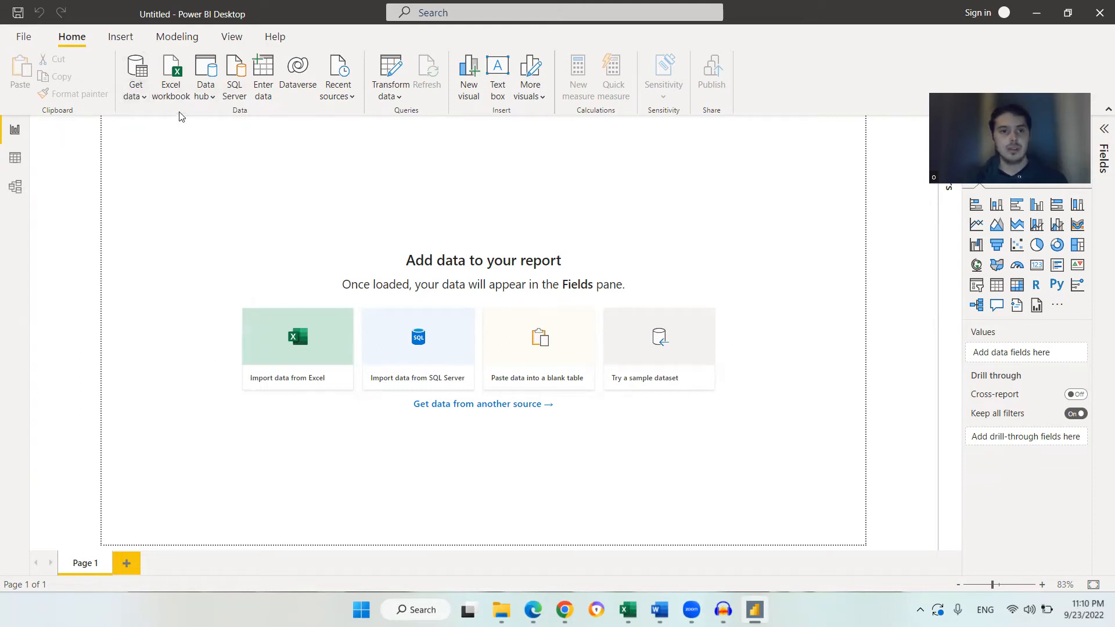
left_click(142, 86)
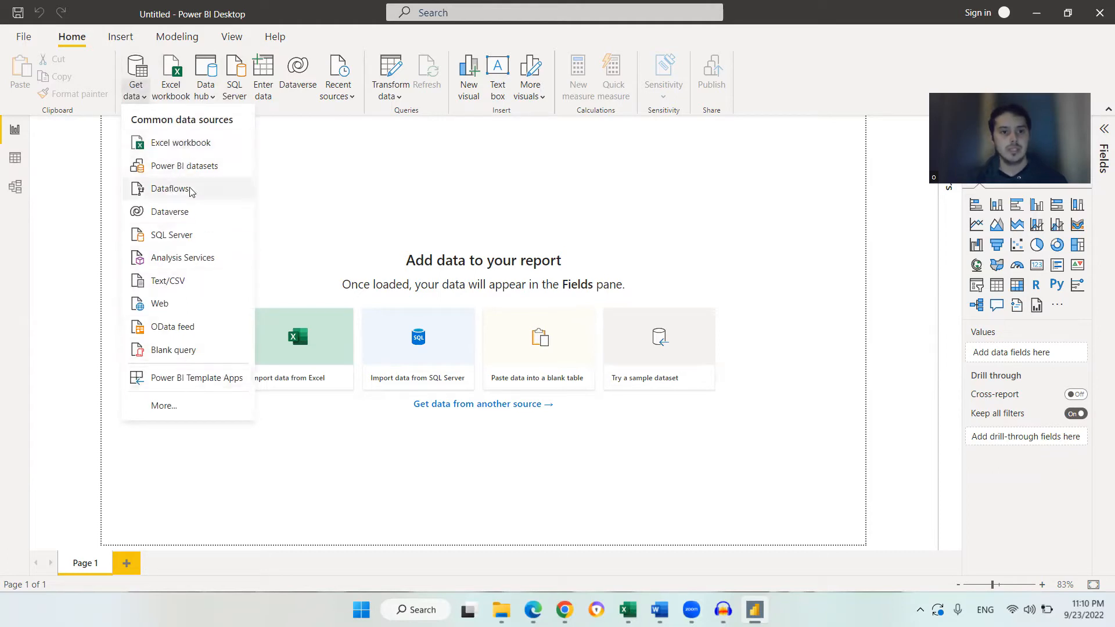
left_click(193, 410)
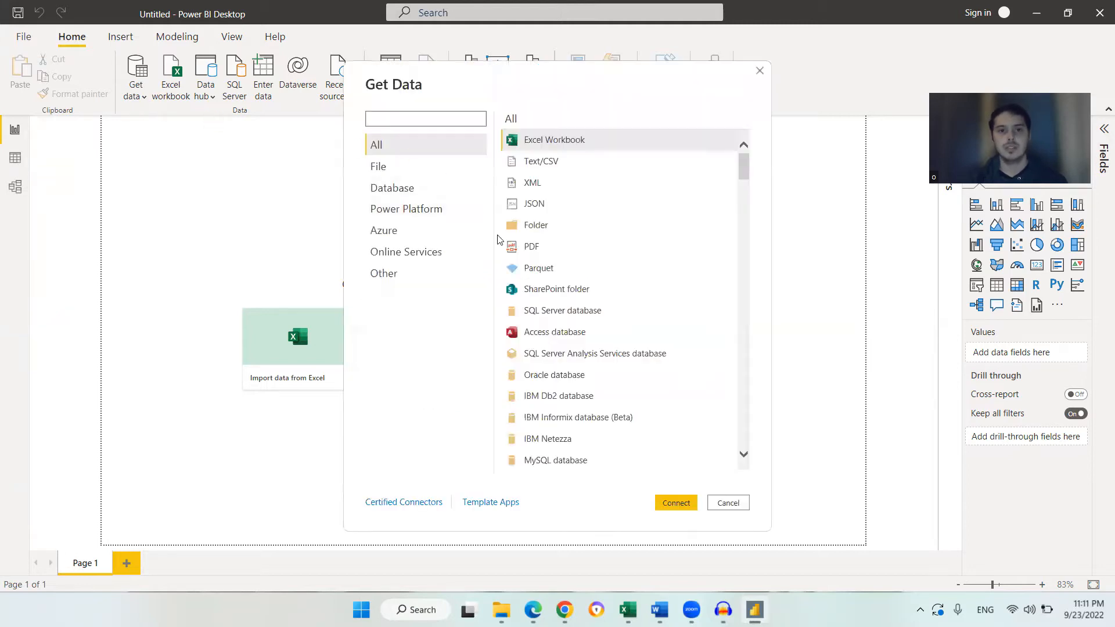
Choose the Text/CSV connector from the source list and connect
left_click(569, 165)
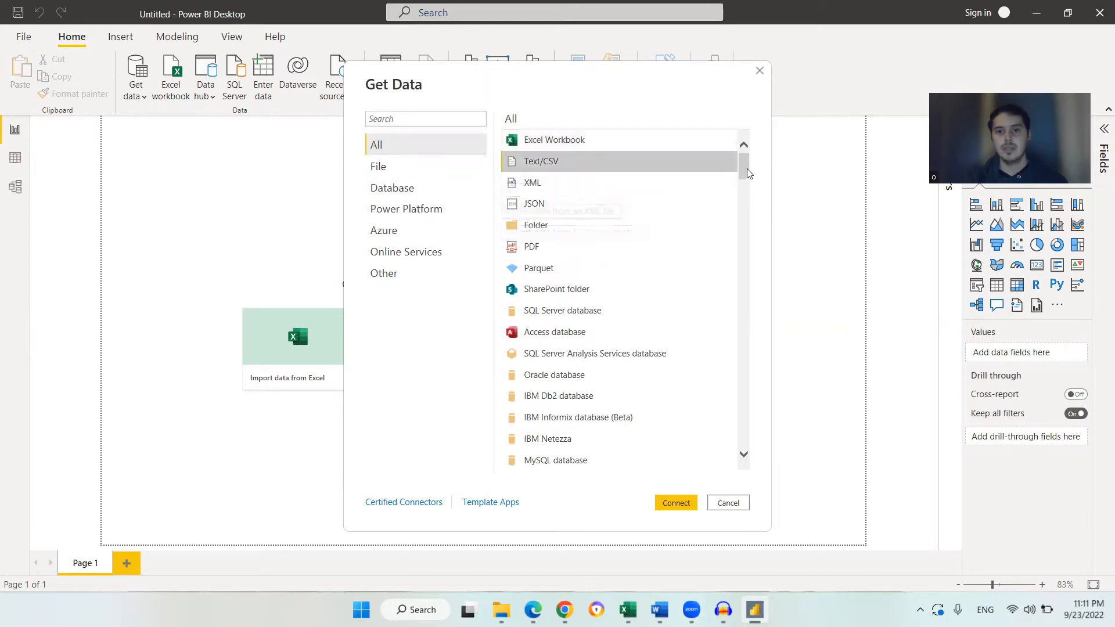
left_click_drag(747, 165, 744, 258)
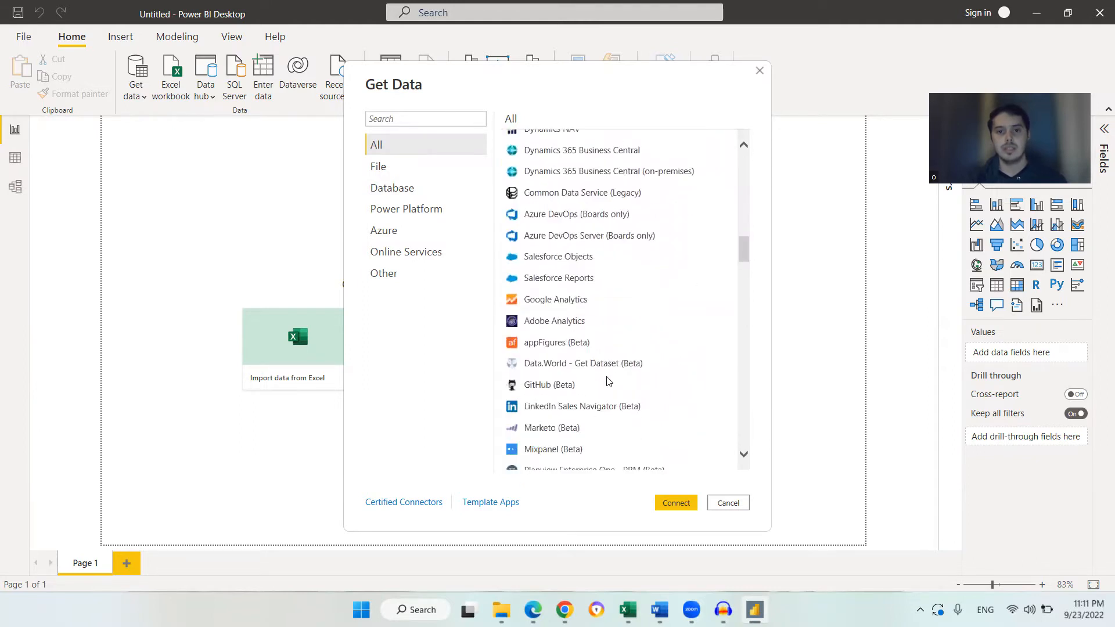
left_click_drag(746, 277, 742, 217)
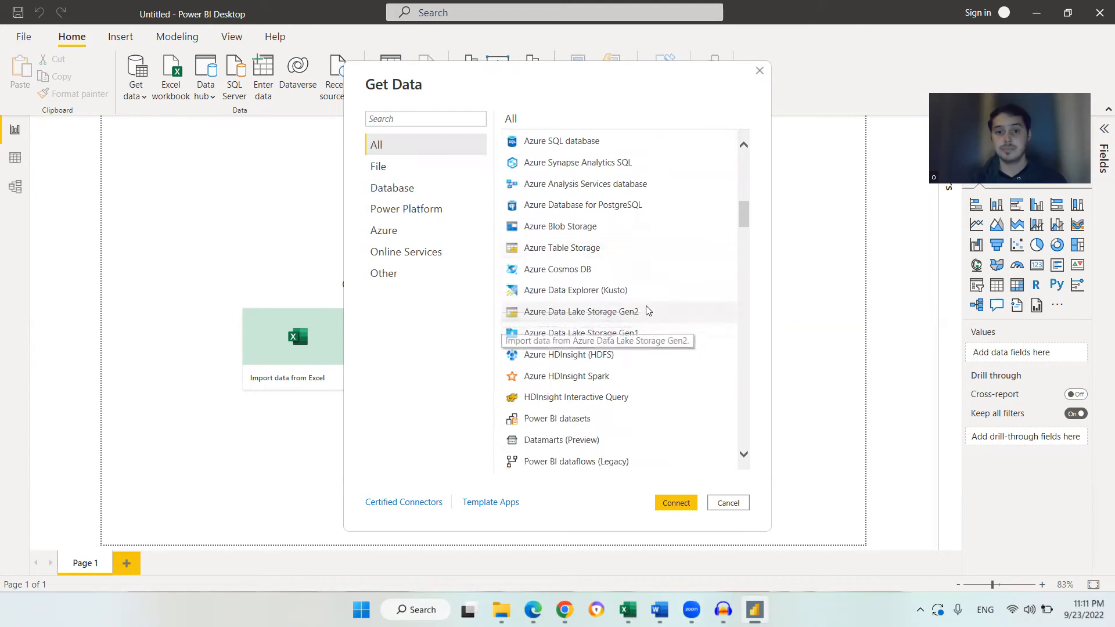
left_click_drag(747, 219, 716, 151)
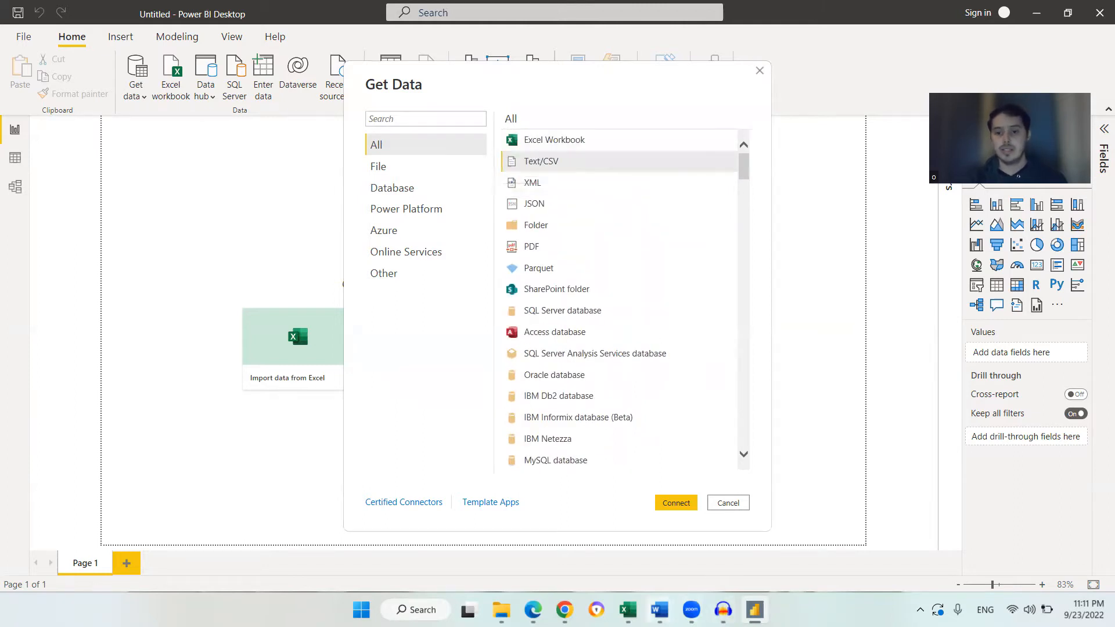
mouse_move(628, 610)
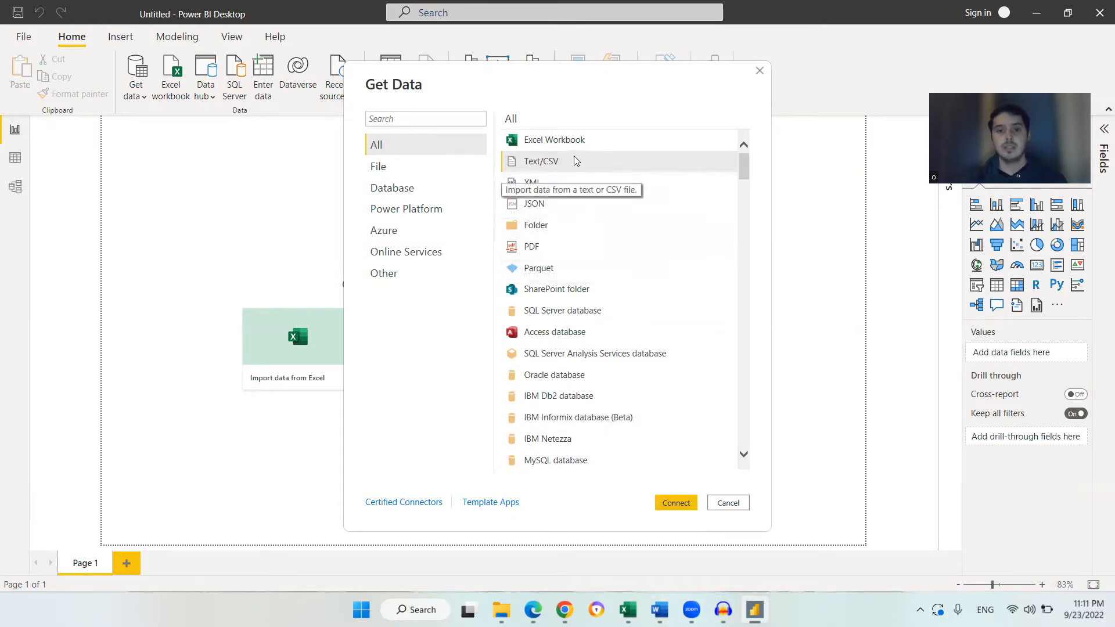
left_click(670, 504)
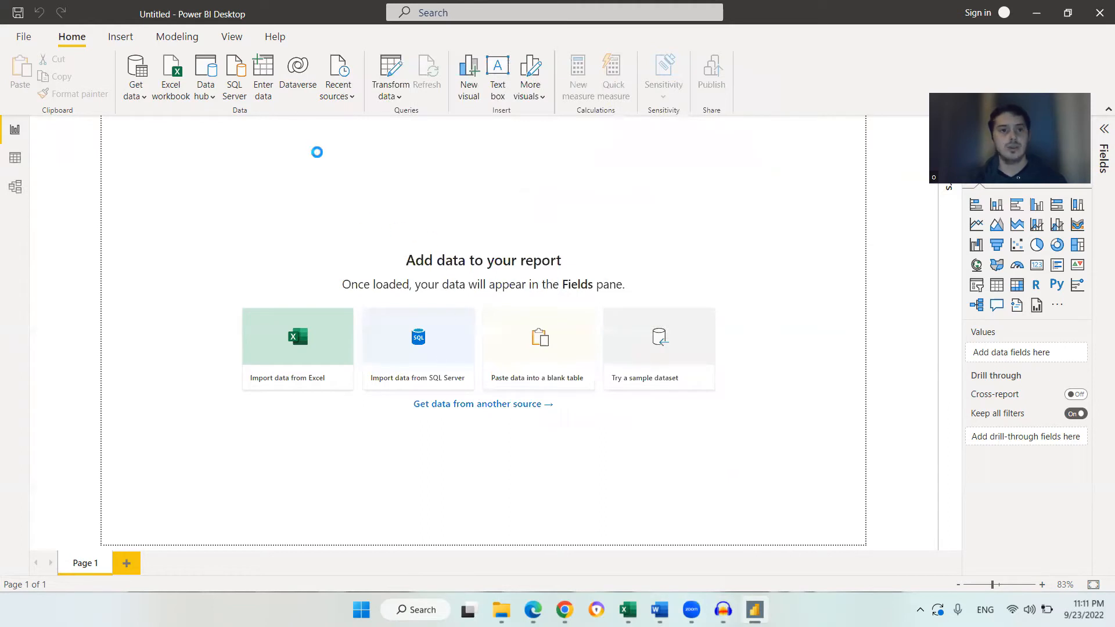
Open the SalesData CSV file from Documents, review its preview, and load it into the Power Query Editor with Transform Data
scroll(233, 237, "down", 1)
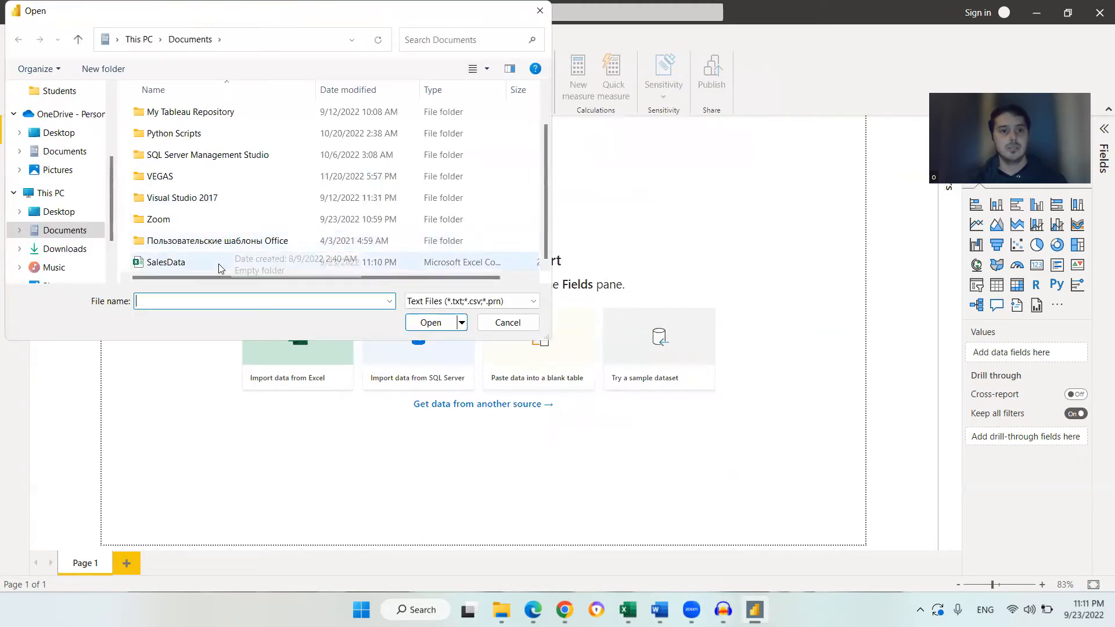
double_click(219, 264)
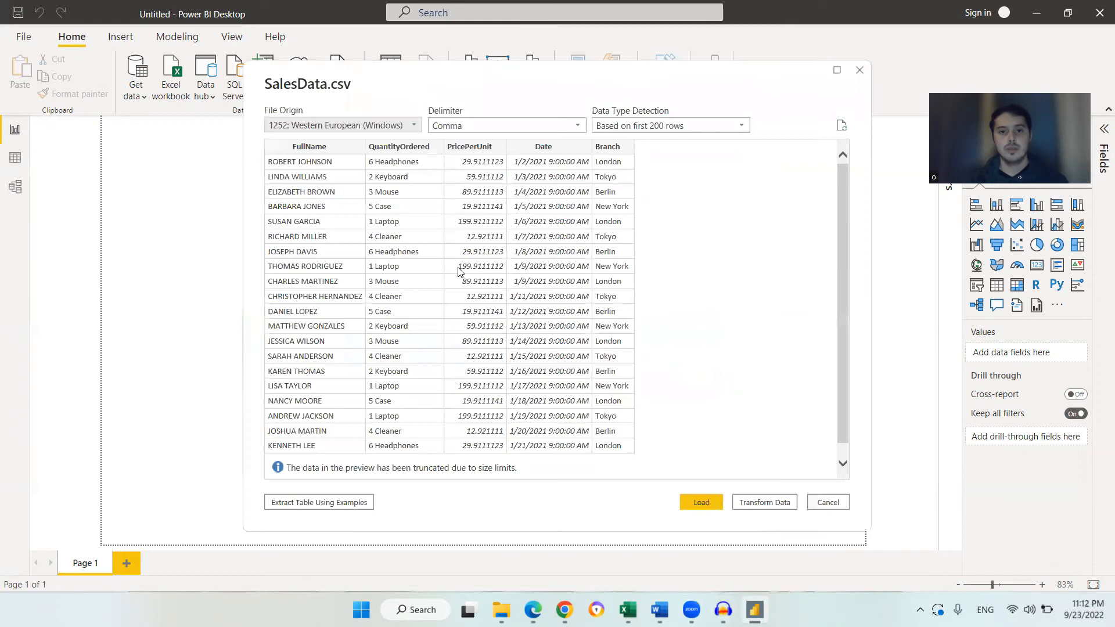
scroll(480, 381, "down", 1)
scroll(479, 381, "up", 1)
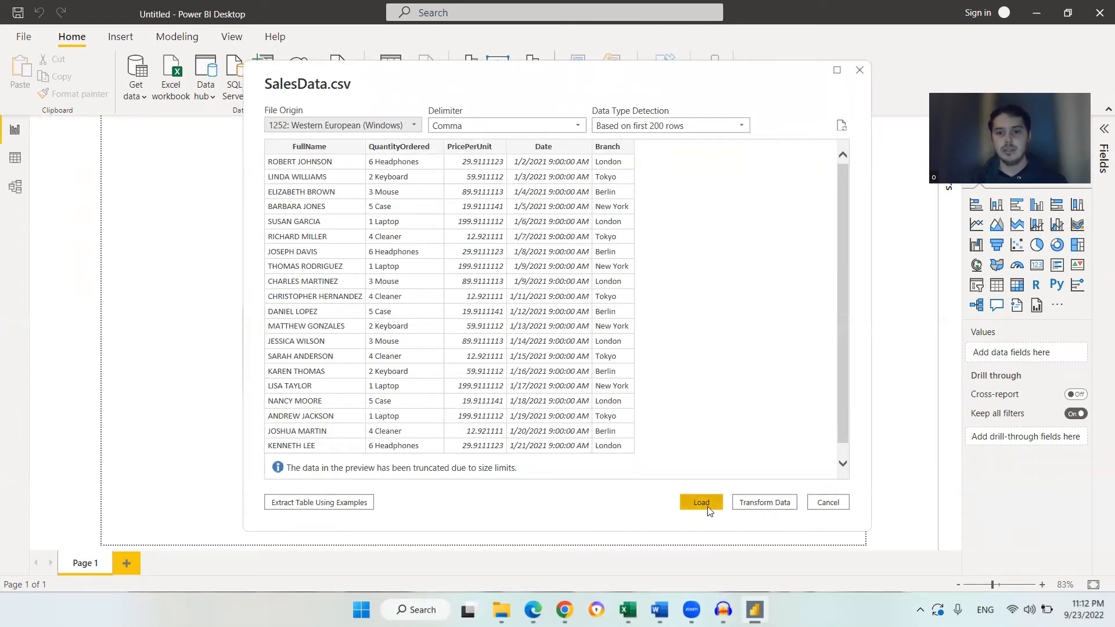
scroll(395, 233, "down", 1)
scroll(402, 258, "up", 1)
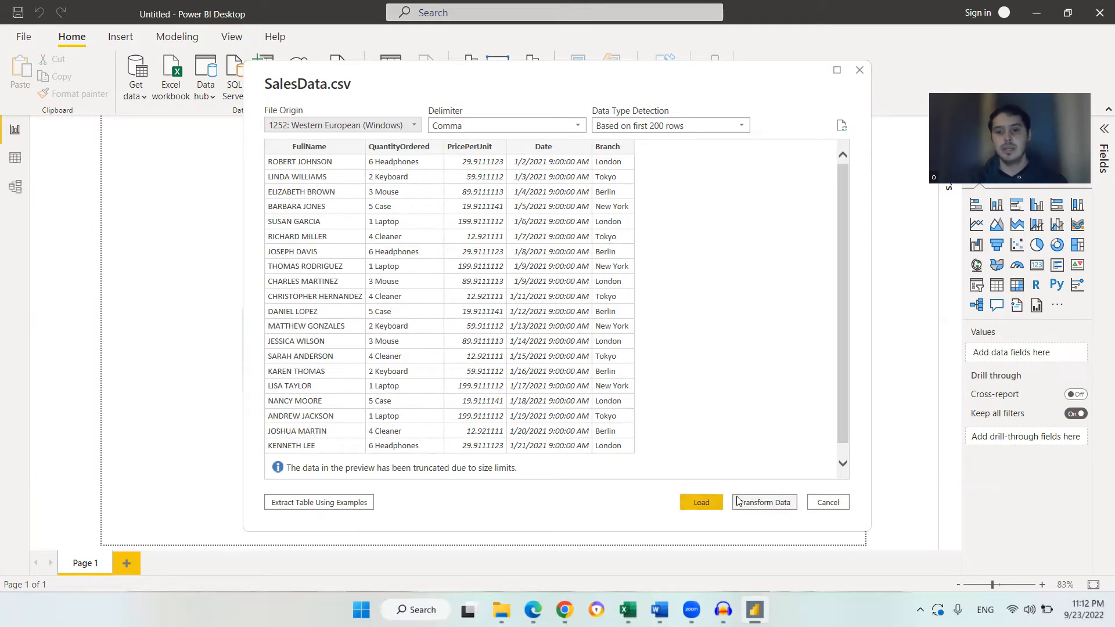
scroll(560, 320, "down", 1)
scroll(568, 335, "up", 1)
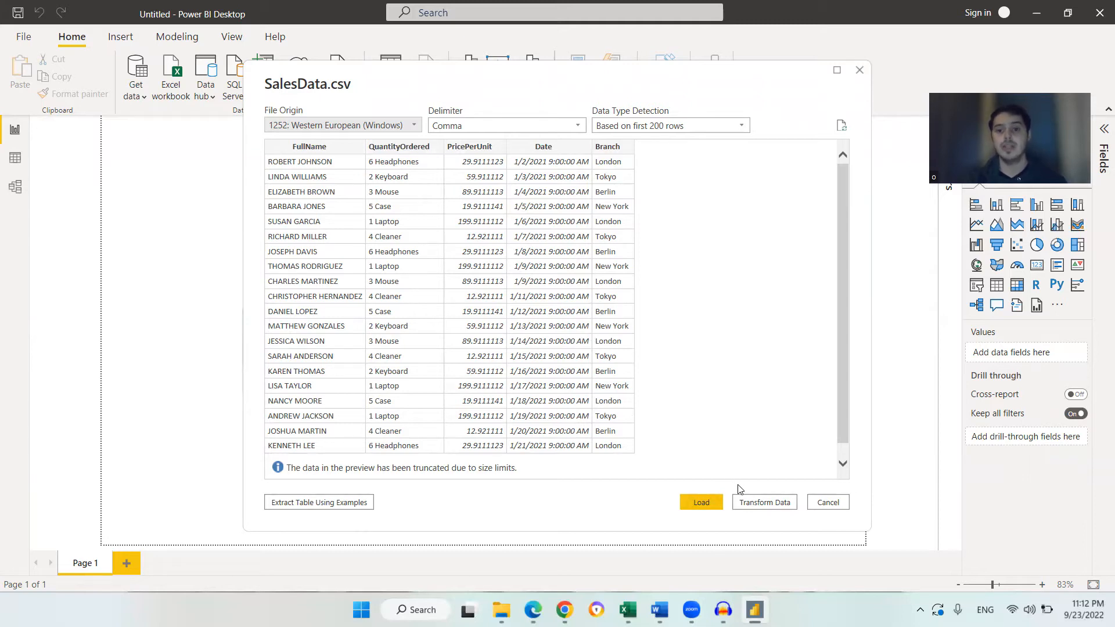
left_click(765, 503)
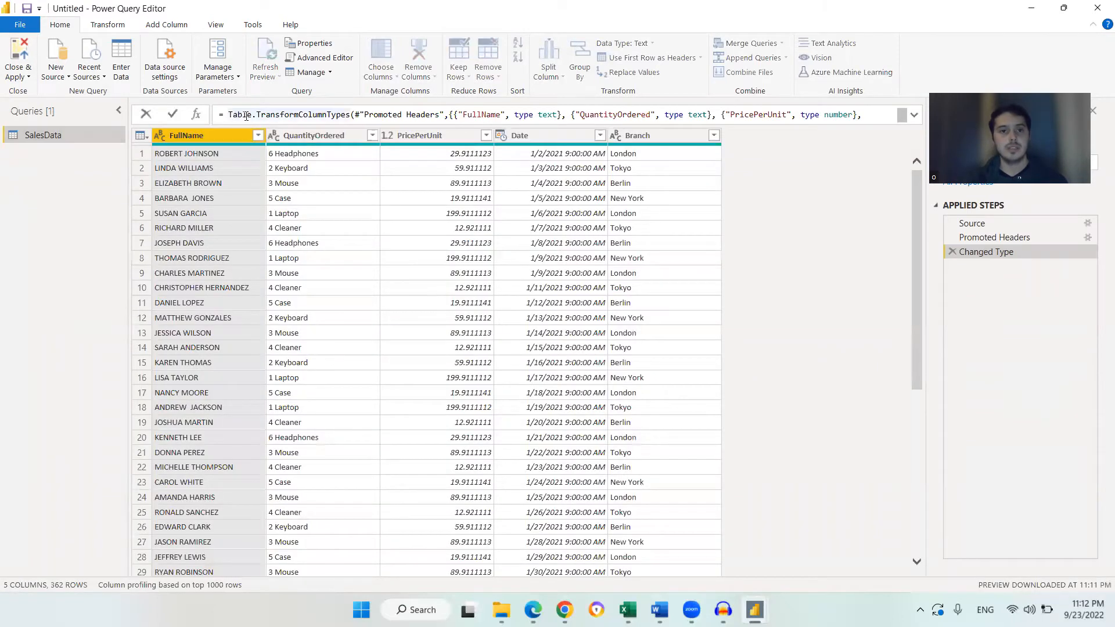
Examine the Changed Type formula and compare the query table with the Excel worksheet
left_click_drag(334, 128, 670, 104)
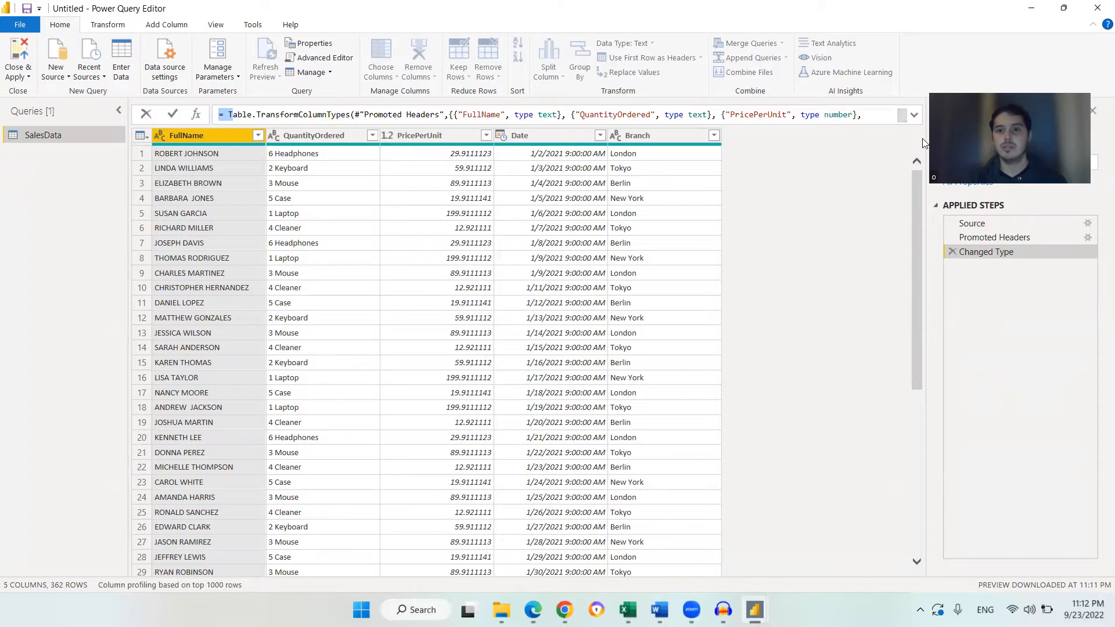
left_click(754, 195)
scroll(288, 203, "down", 3)
scroll(285, 216, "up", 3)
left_click(628, 610)
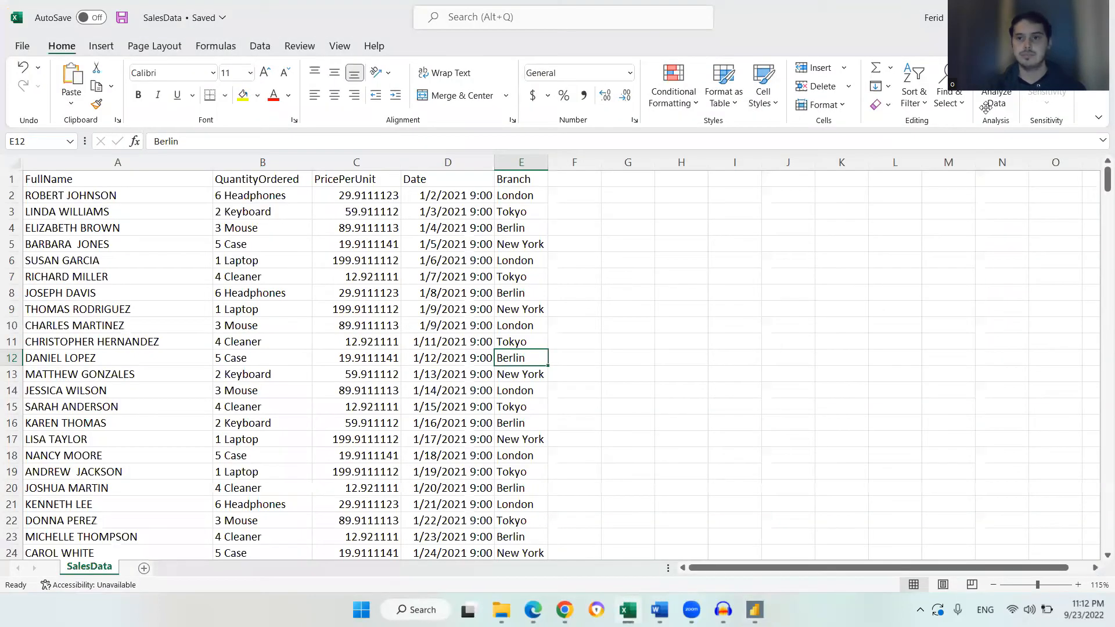
left_click(1030, 16)
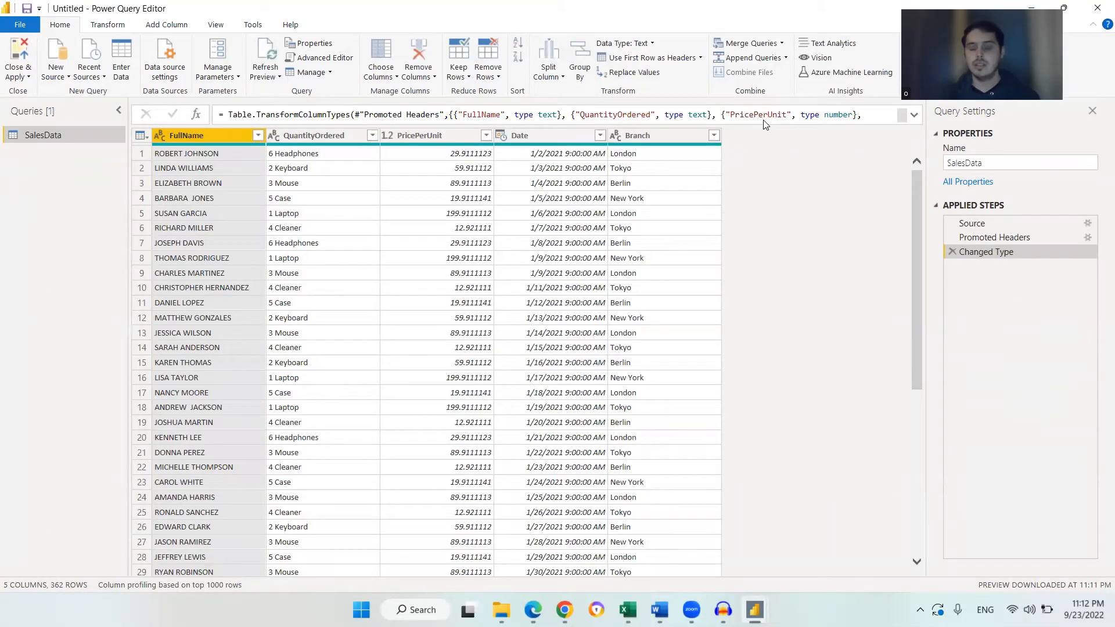
scroll(501, 267, "down", 3)
scroll(497, 303, "up", 3)
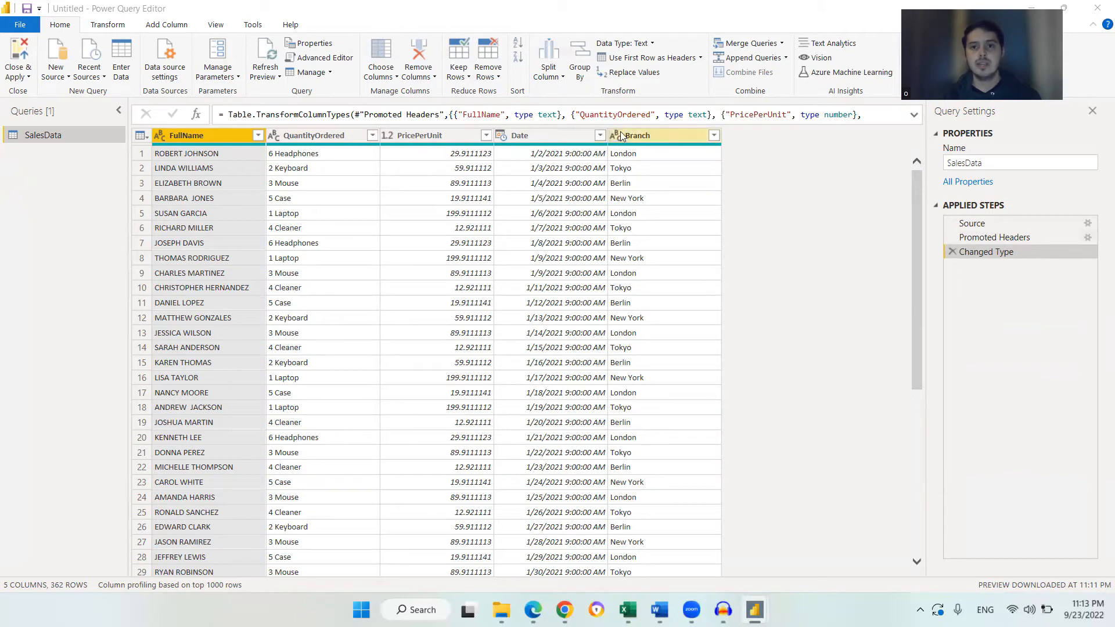
Inspect the data type options for the Branch and Date columns without changing them
left_click(160, 136)
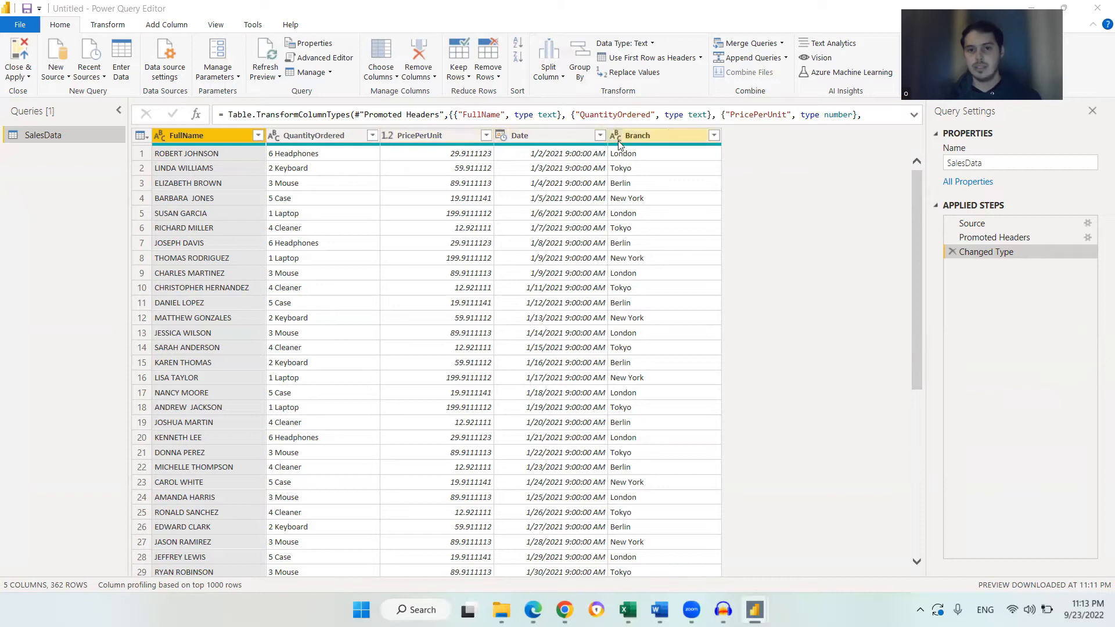
scroll(655, 273, "down", 6)
scroll(655, 296, "up", 5)
scroll(656, 299, "up", 2)
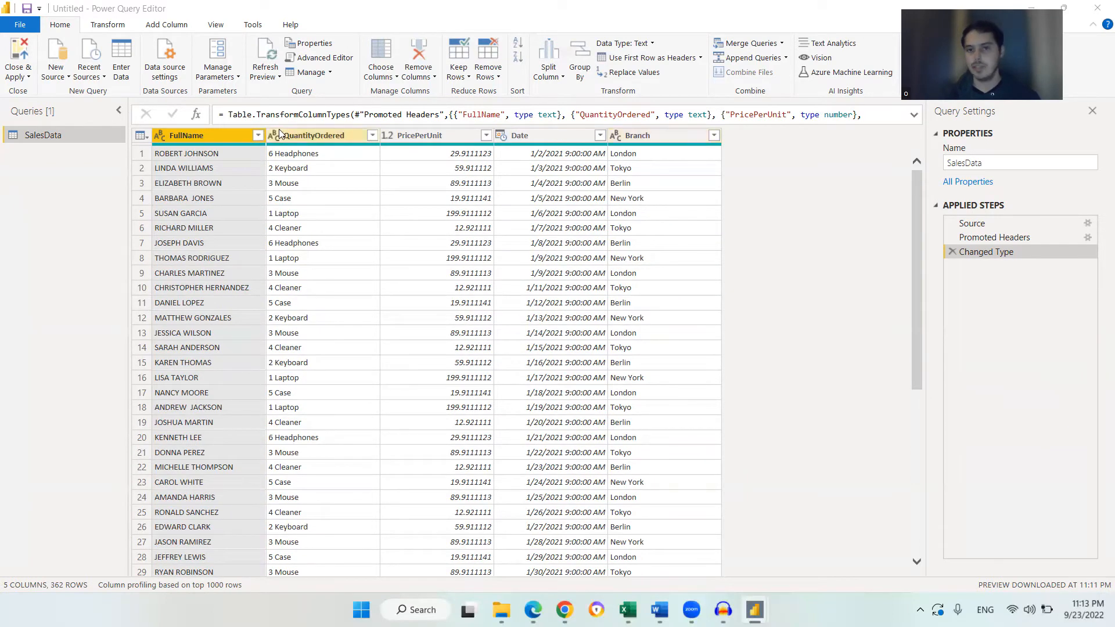
left_click(615, 135)
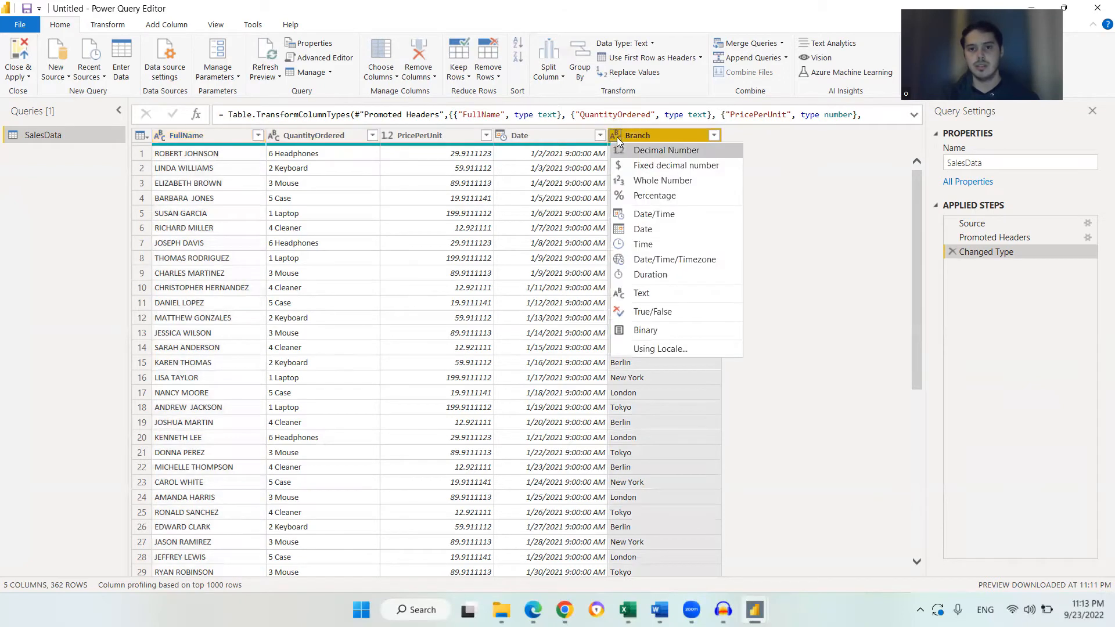
left_click(501, 135)
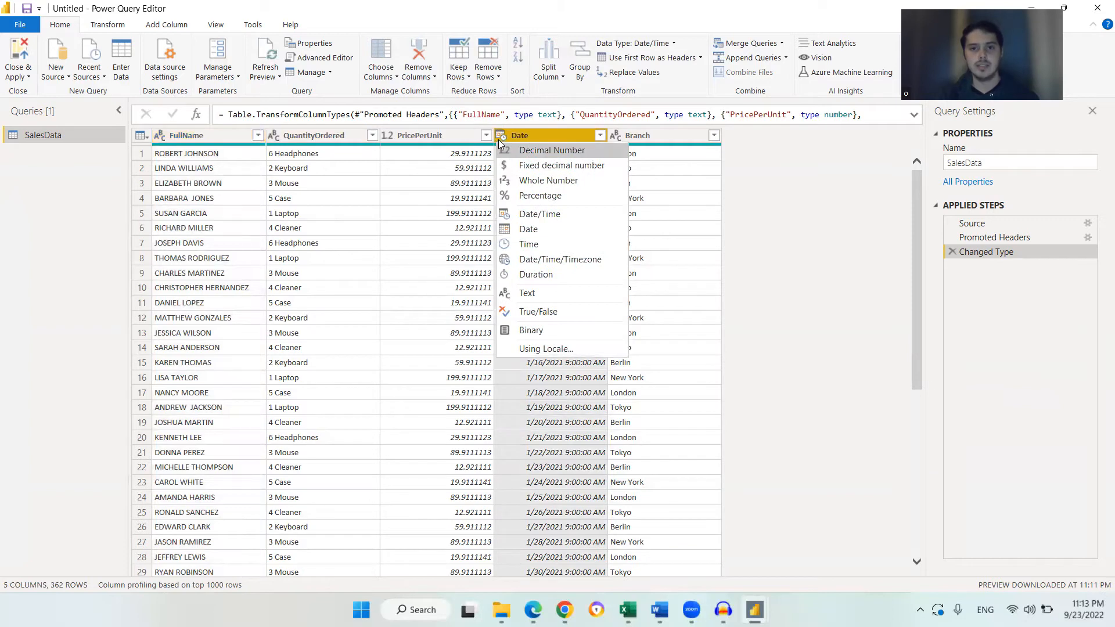
left_click(620, 132)
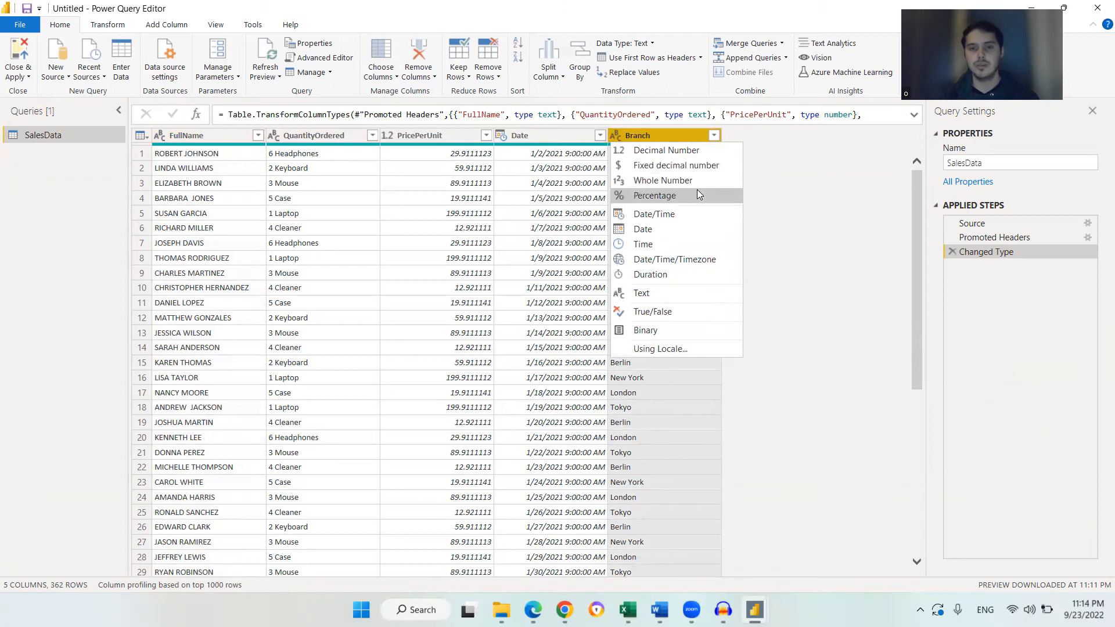
left_click(833, 213)
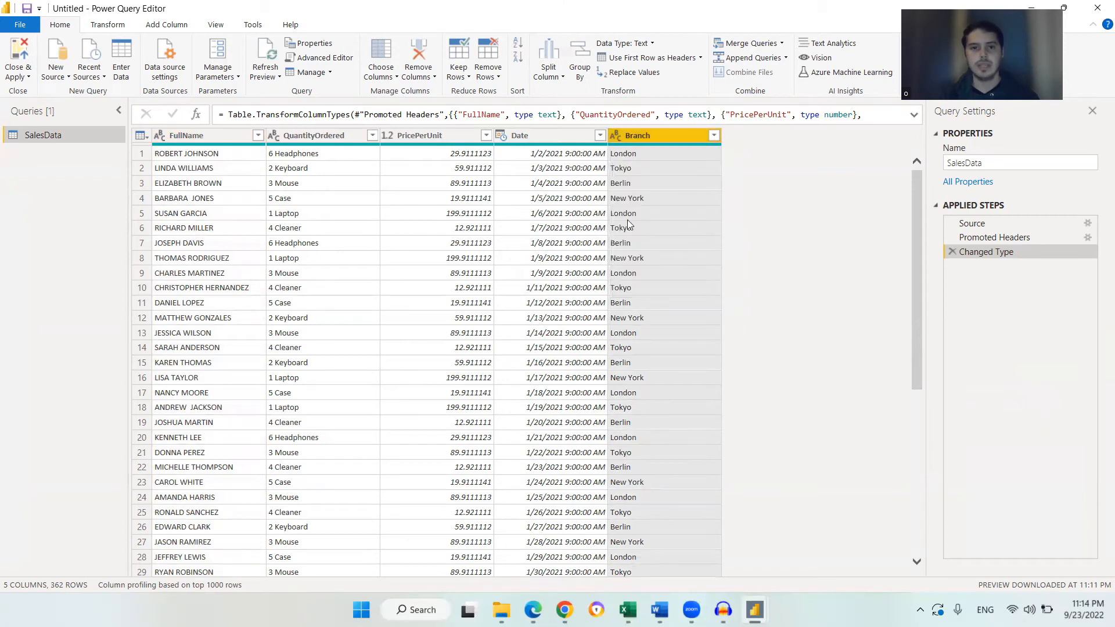
Inspect the first Branch cell and step through the Promoted Headers and Changed Type applied steps
left_click(627, 152)
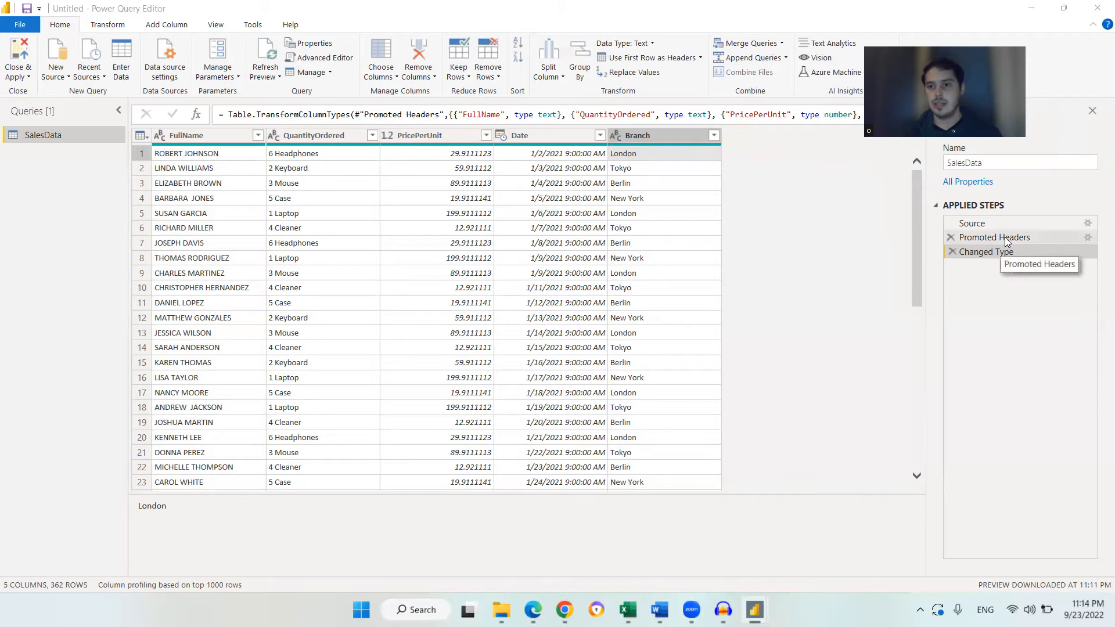
left_click(1026, 242)
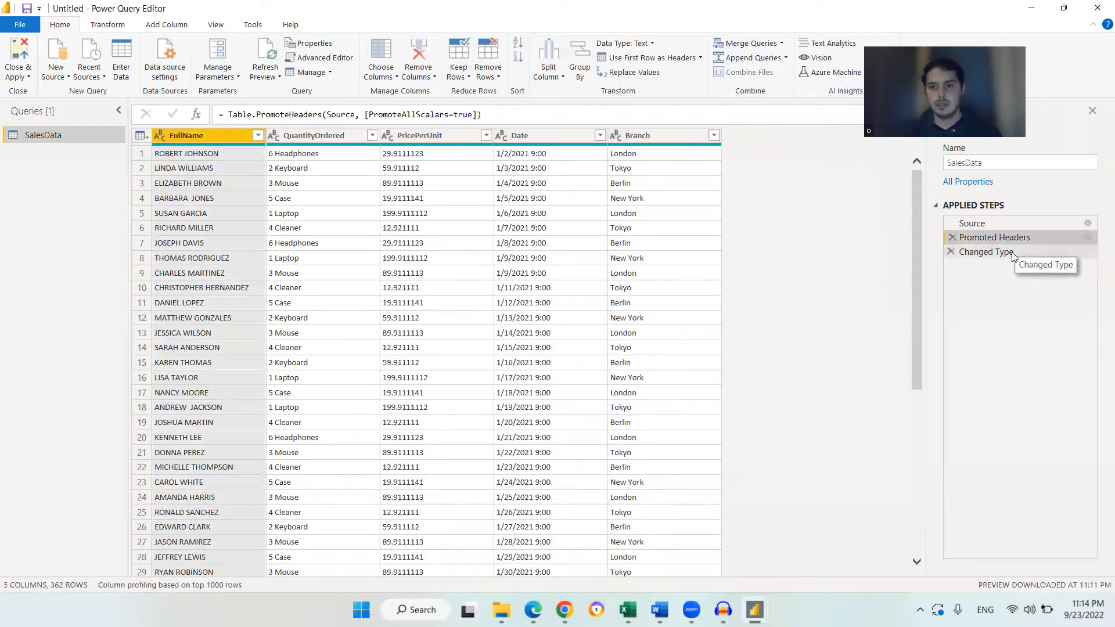
left_click(1012, 254)
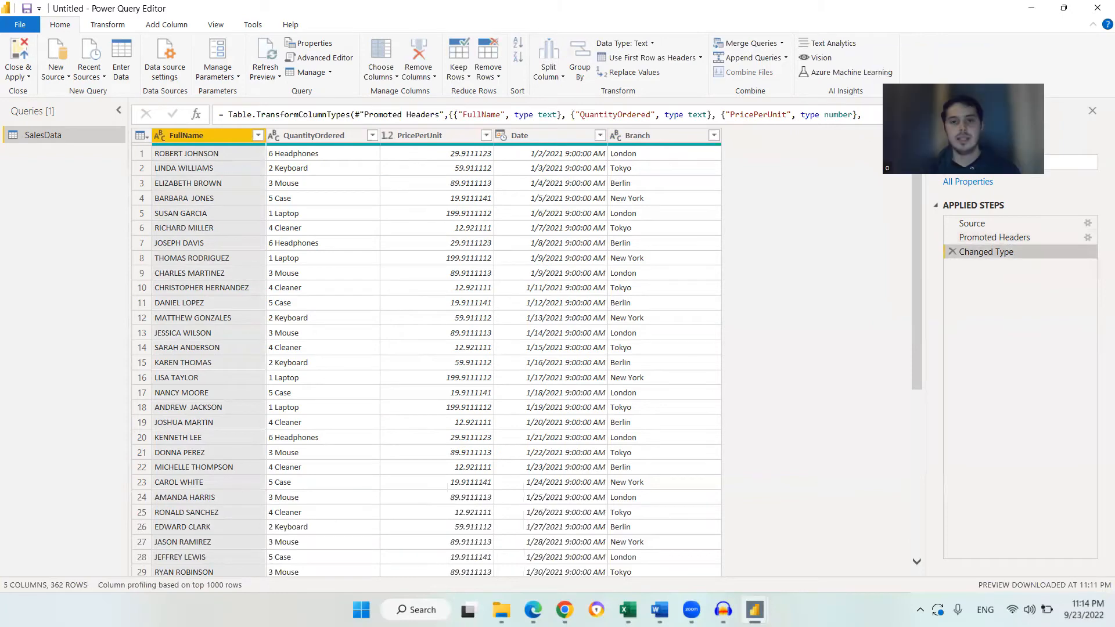
Review the header row and cells in the Excel worksheet, then return to the Power Query Editor
left_click(628, 610)
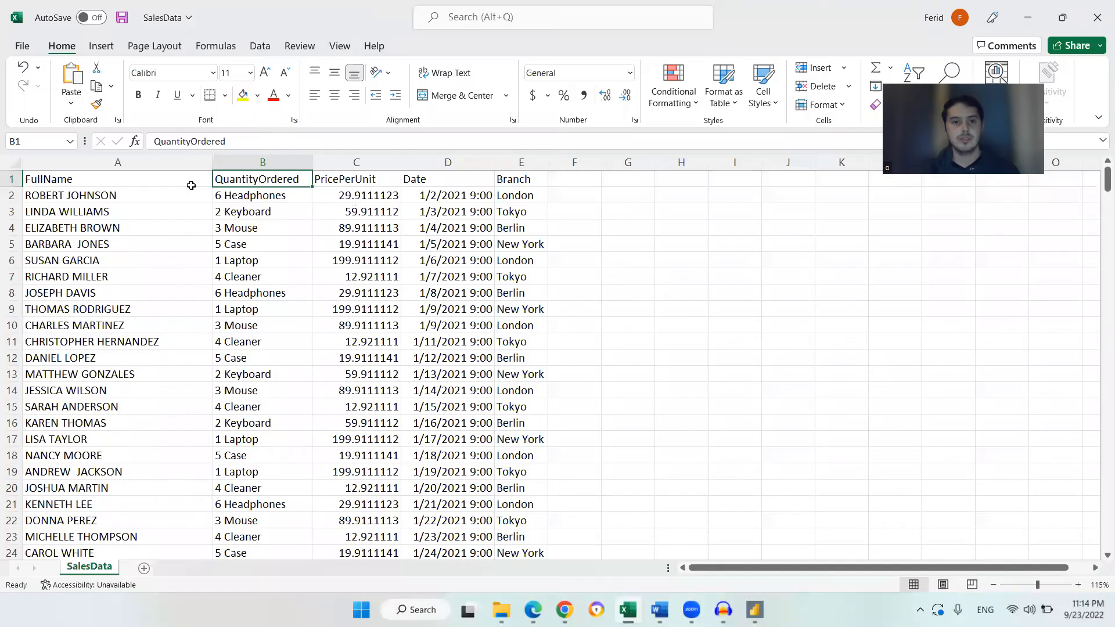
left_click(41, 179)
left_click_drag(123, 180, 514, 178)
left_click(514, 177)
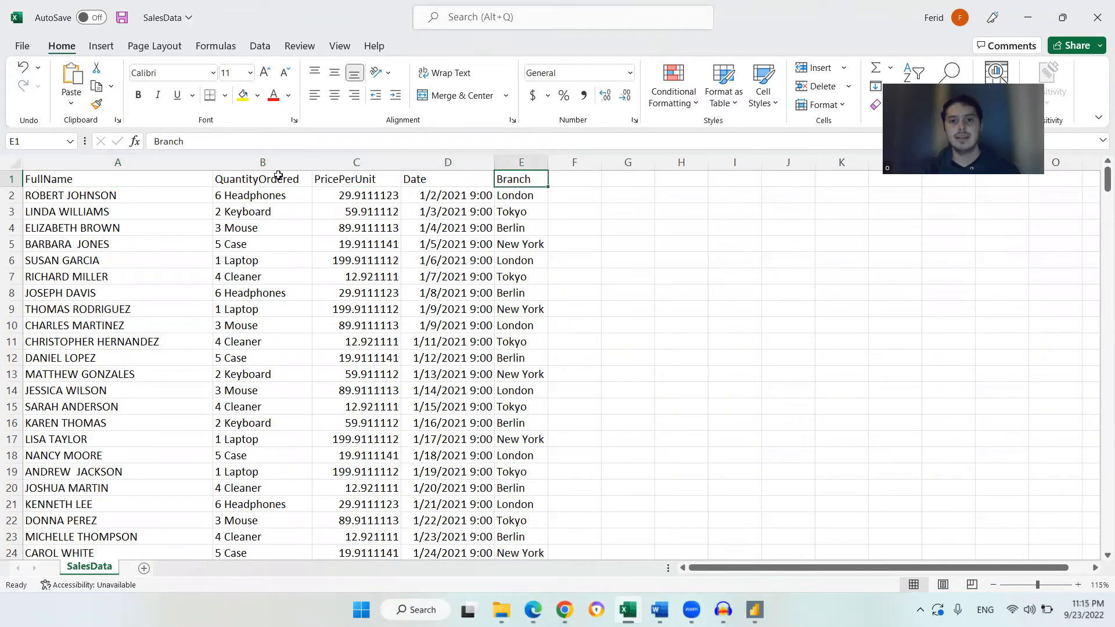
left_click(167, 183)
left_click(167, 196)
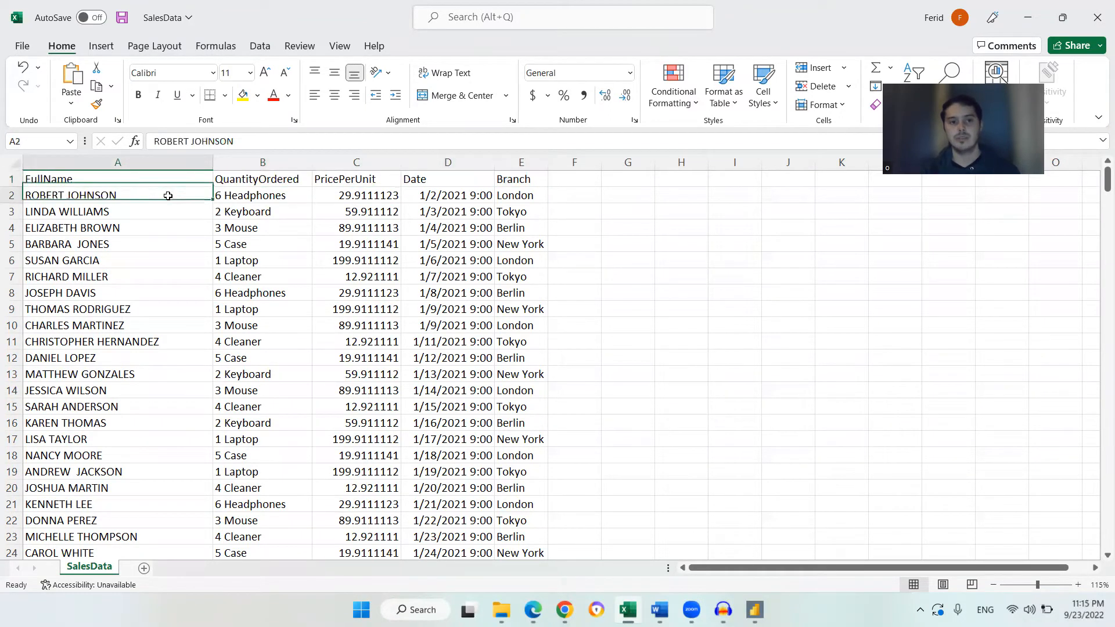
left_click(164, 374, "shift")
left_click(166, 194)
left_click(165, 181)
left_click(755, 610)
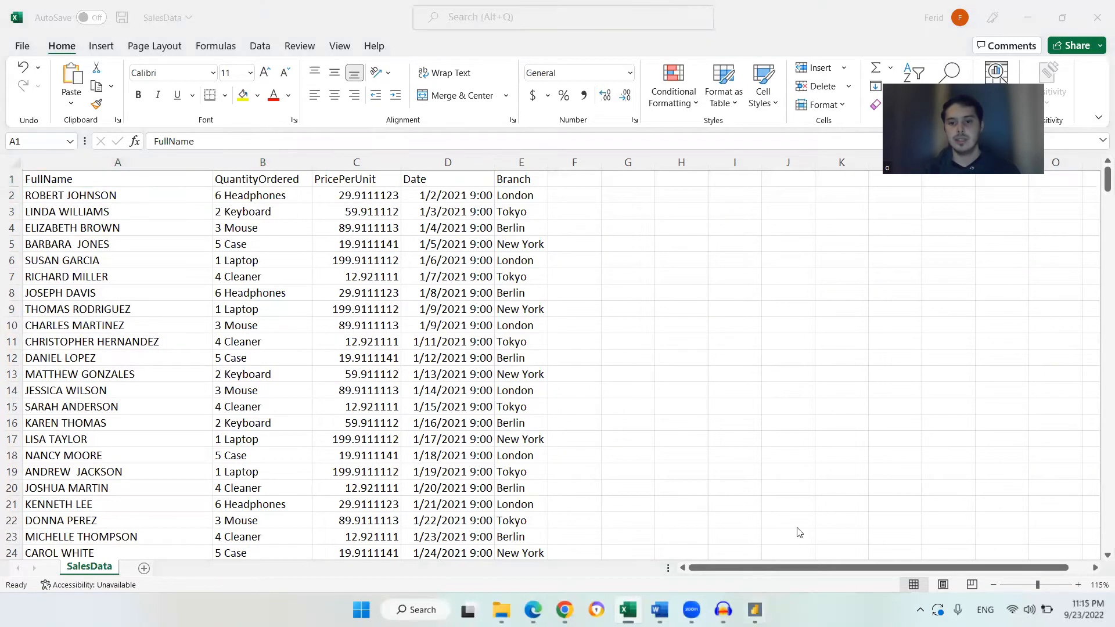
left_click(688, 515)
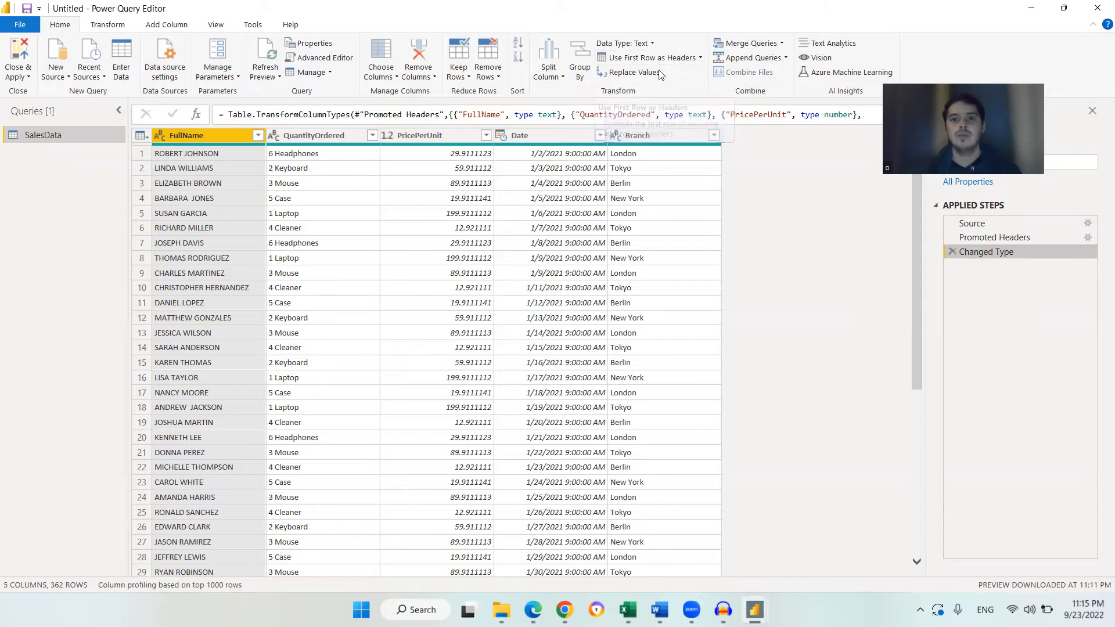
Inspect the QuantityOrdered cells and header, and review the sales analysis questions listed in the Word document
left_click(701, 59)
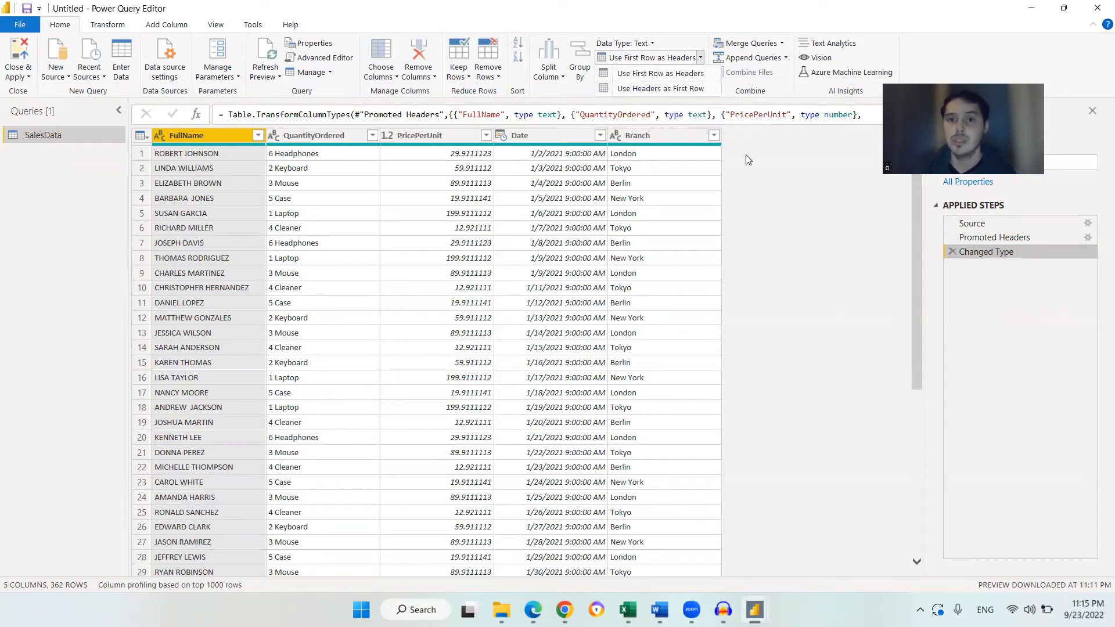
left_click(746, 171)
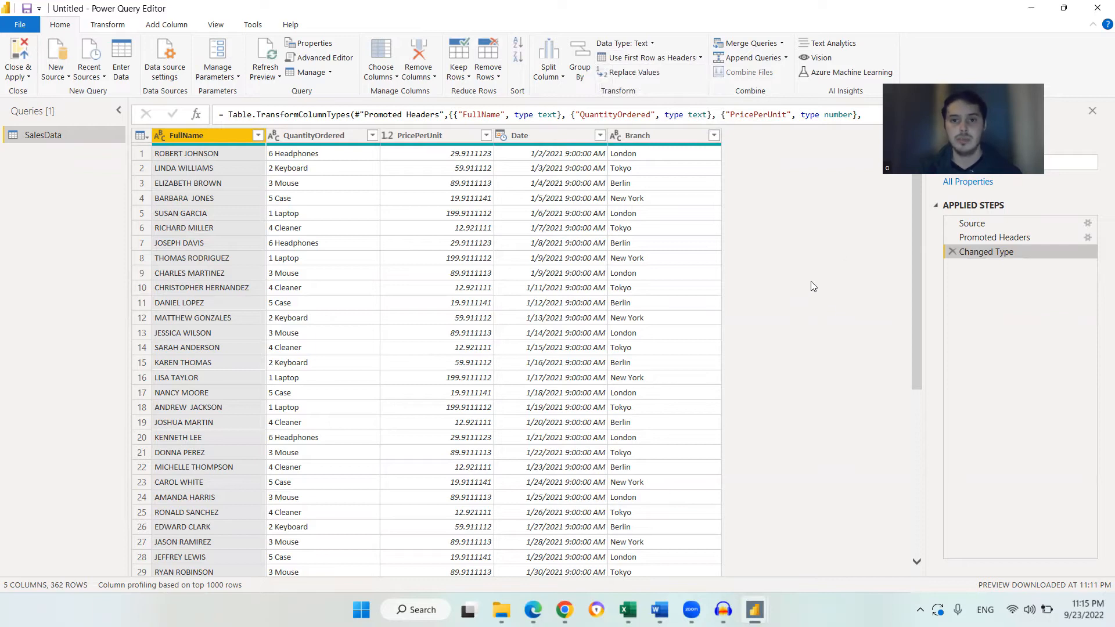
left_click(200, 168)
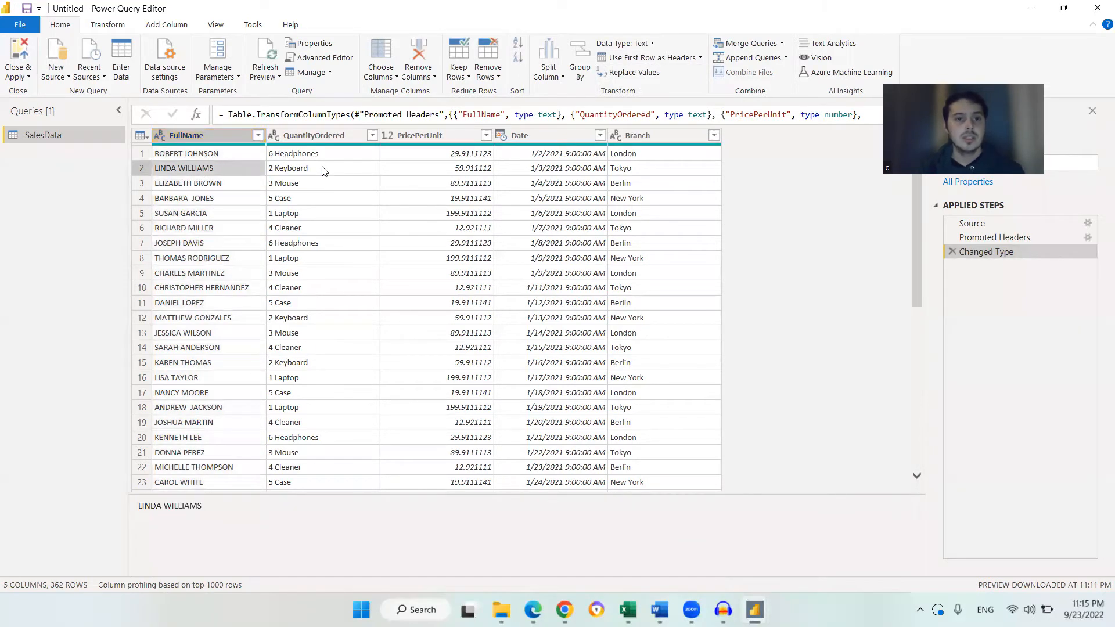
left_click(322, 153)
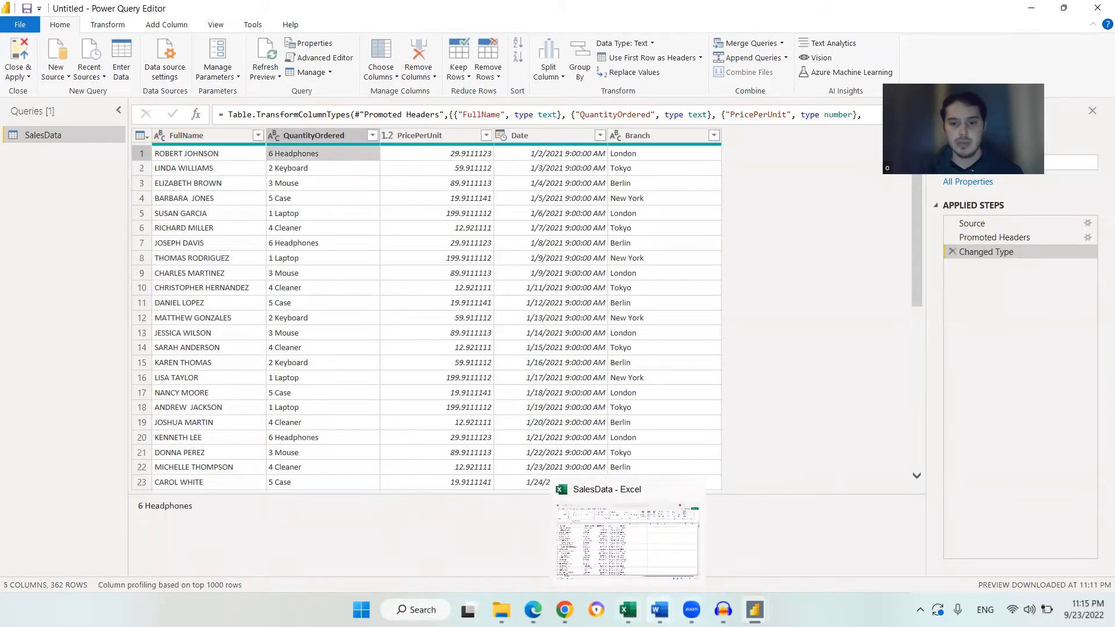
left_click(660, 610)
scroll(747, 288, "up", 1)
scroll(742, 296, "down", 1)
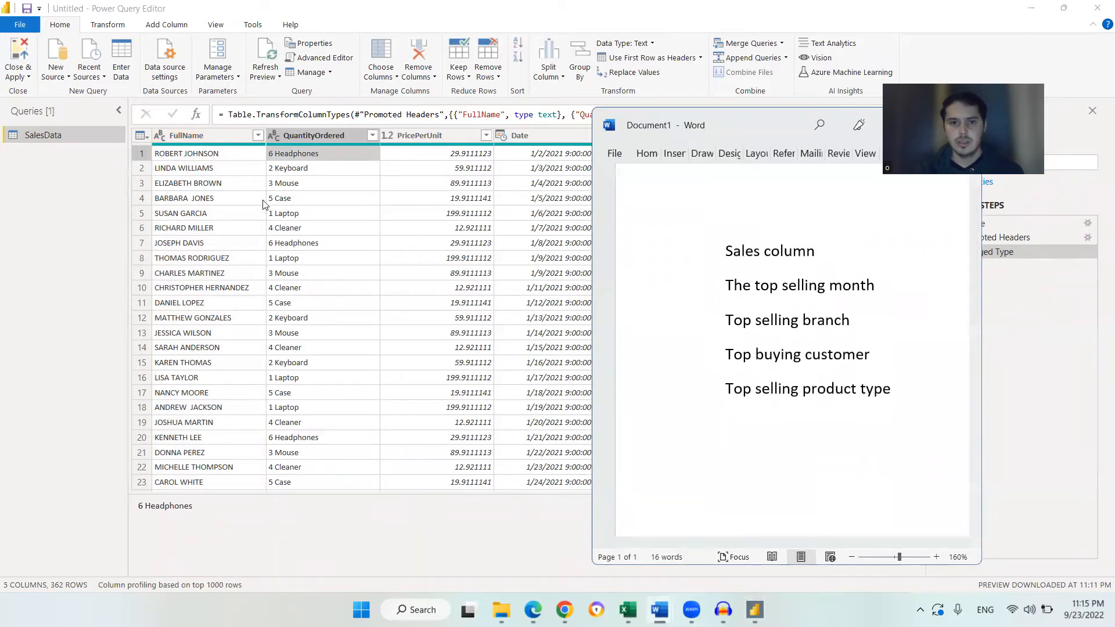
left_click(301, 155)
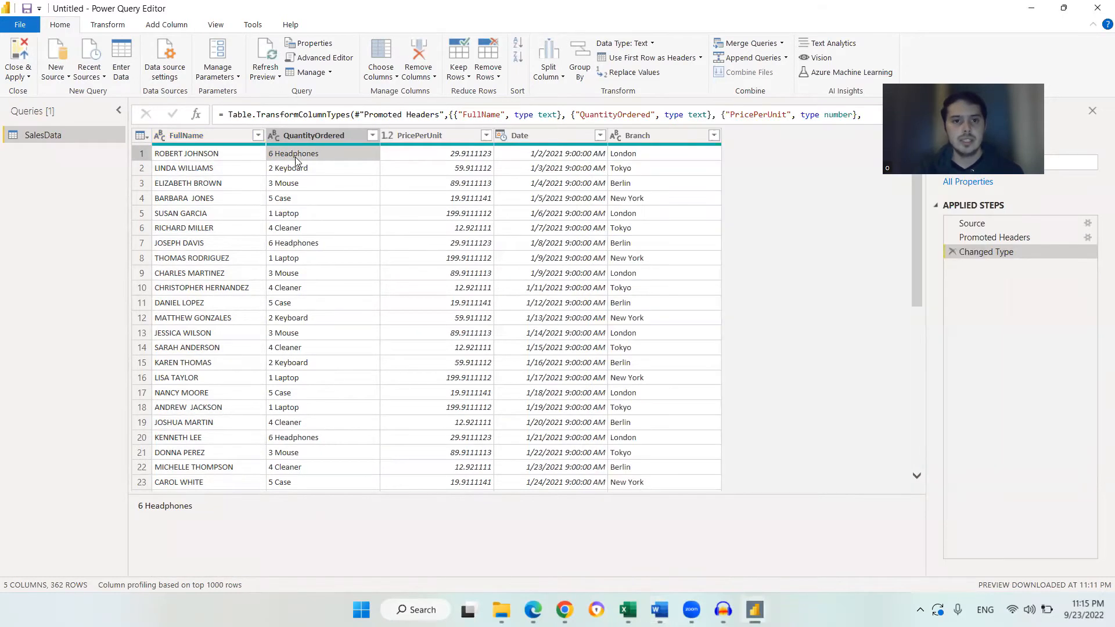
left_click(293, 172)
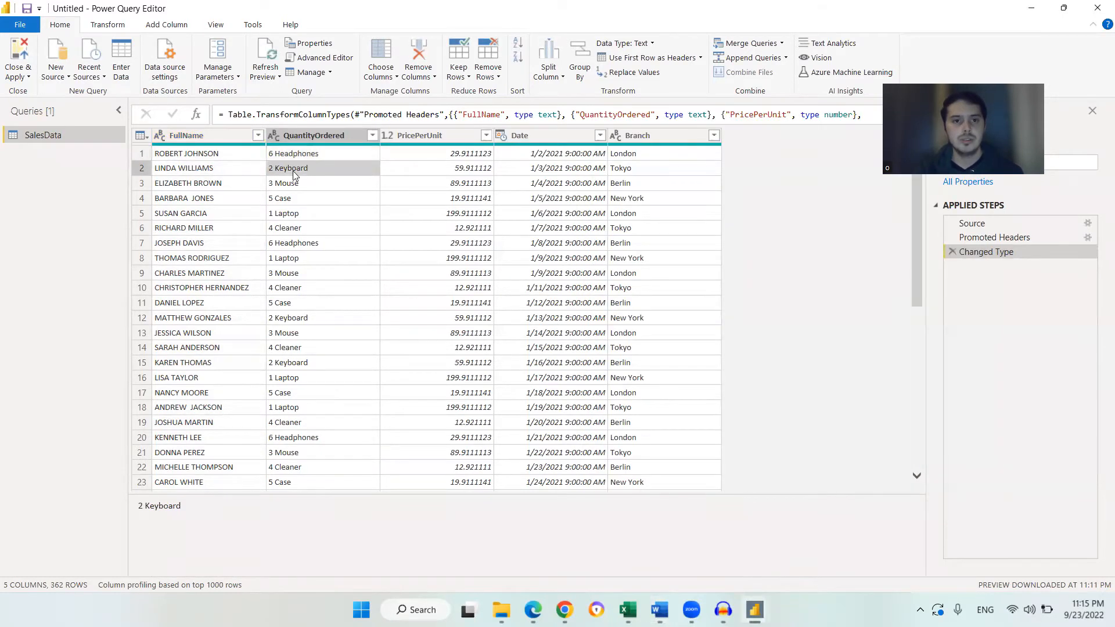
left_click(306, 135)
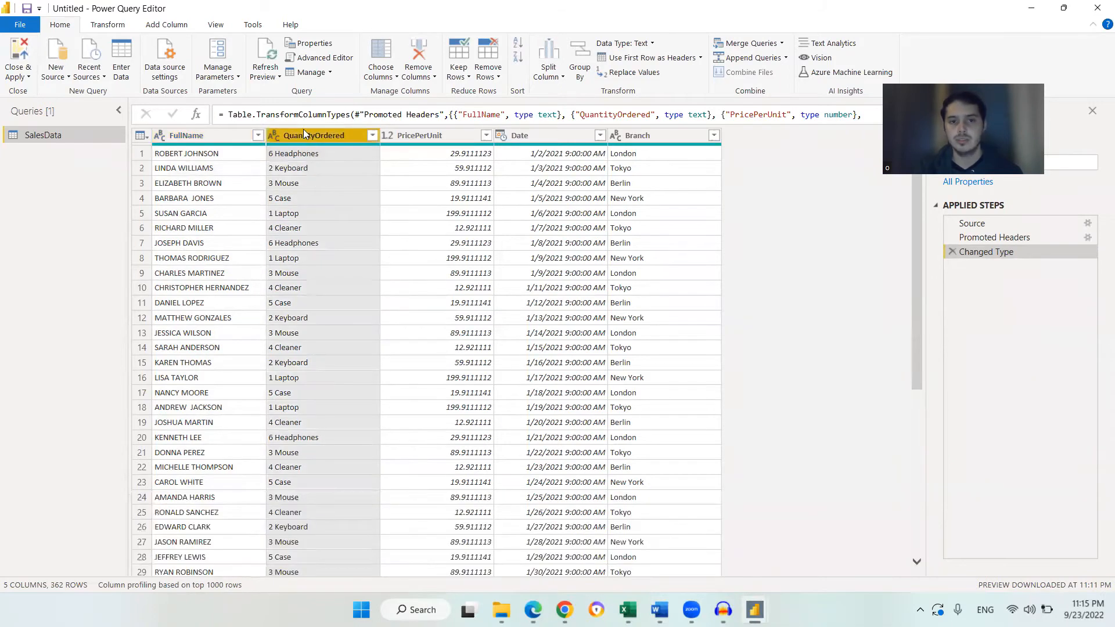
left_click(278, 157)
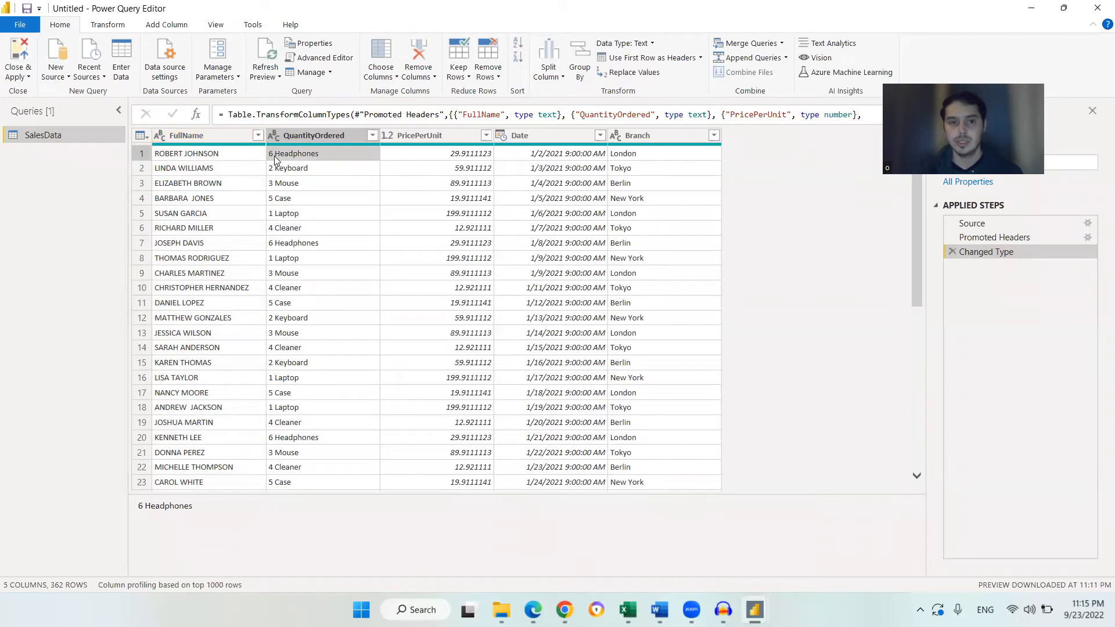
left_click(320, 136)
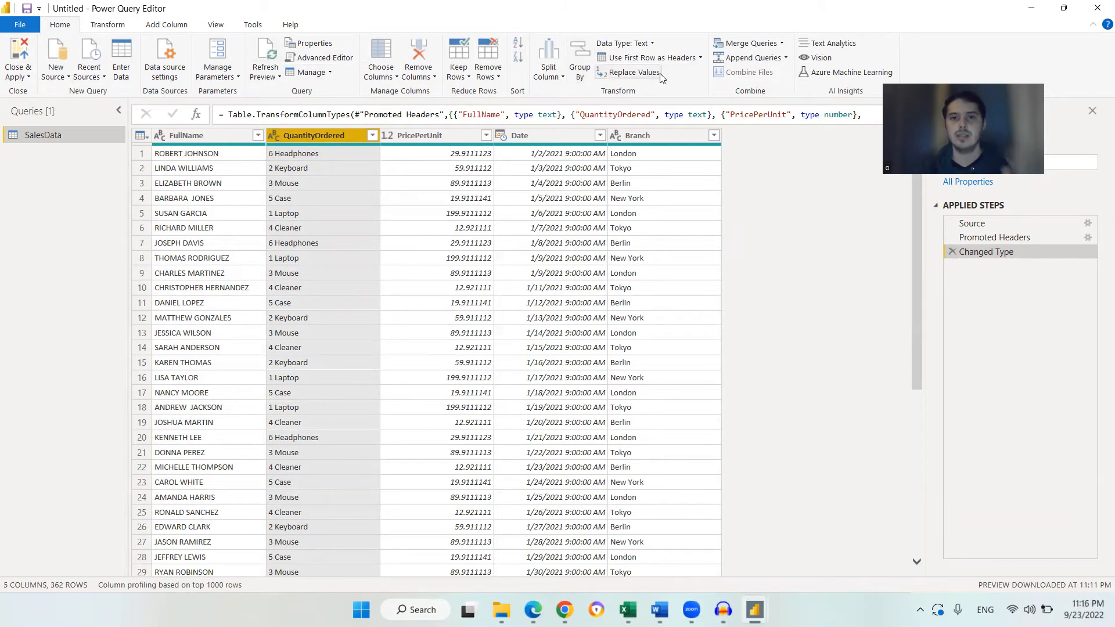
left_click(112, 28)
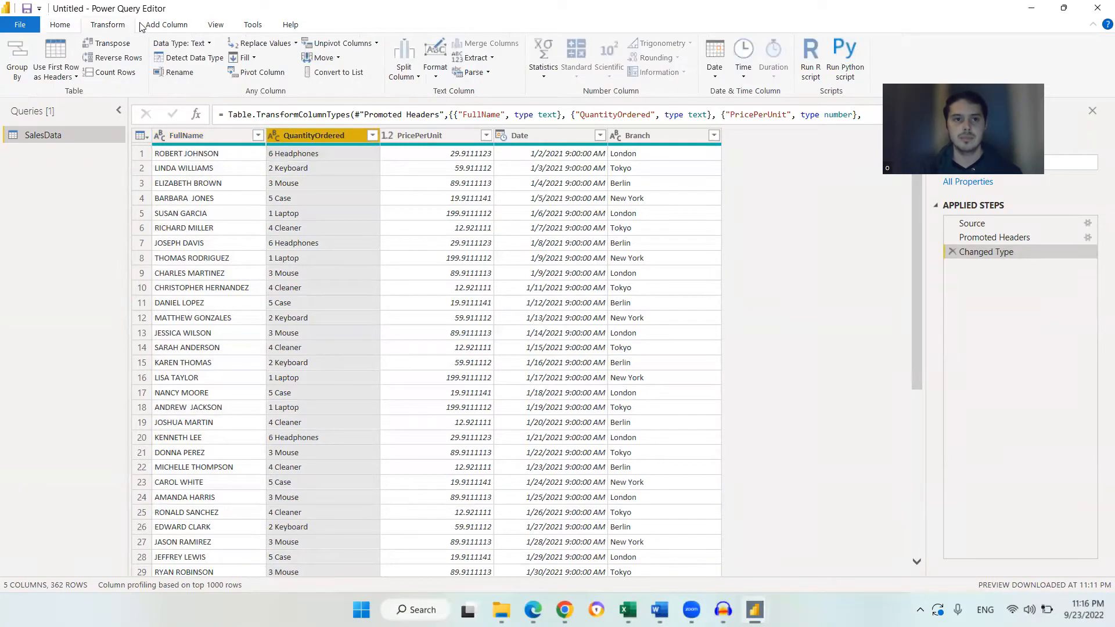
left_click(168, 26)
left_click(216, 28)
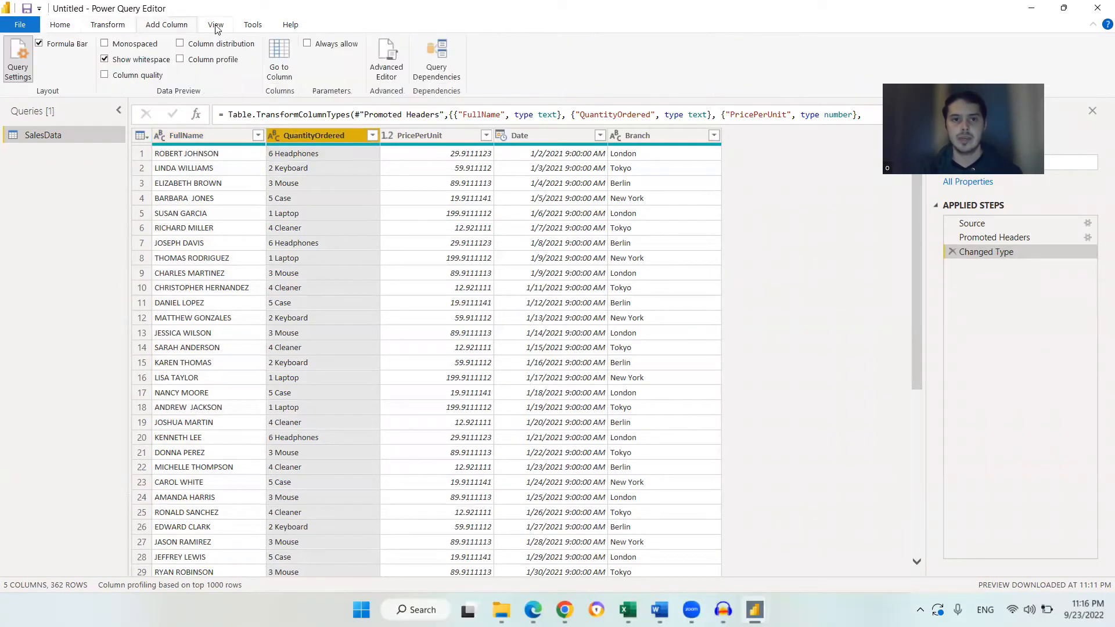
left_click(252, 26)
left_click(170, 26)
left_click(120, 27)
left_click(168, 25)
left_click(120, 26)
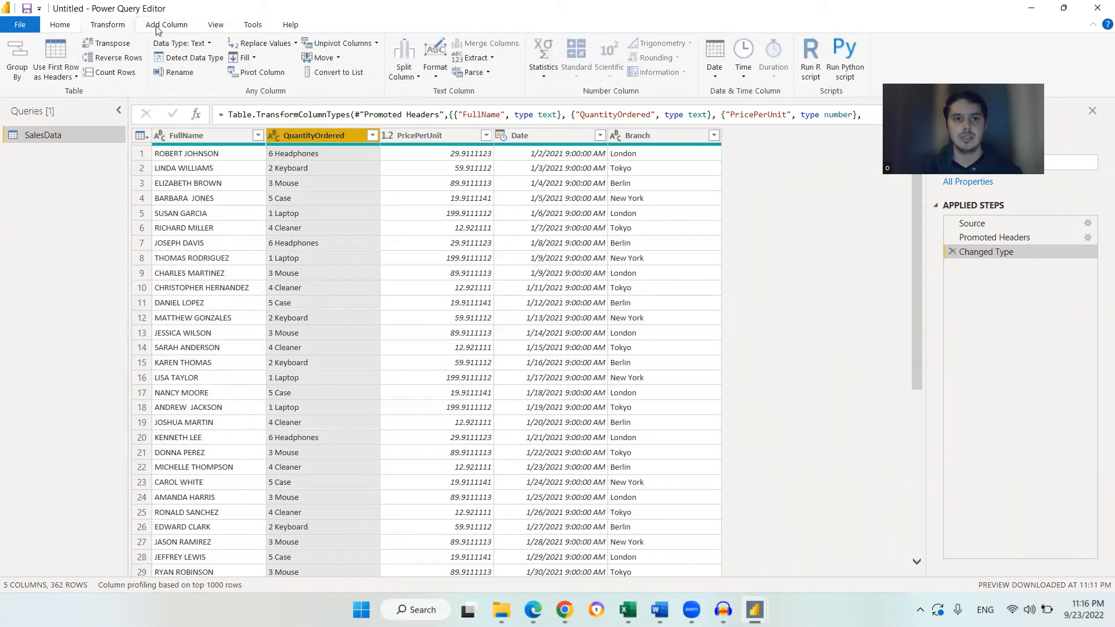
left_click(176, 28)
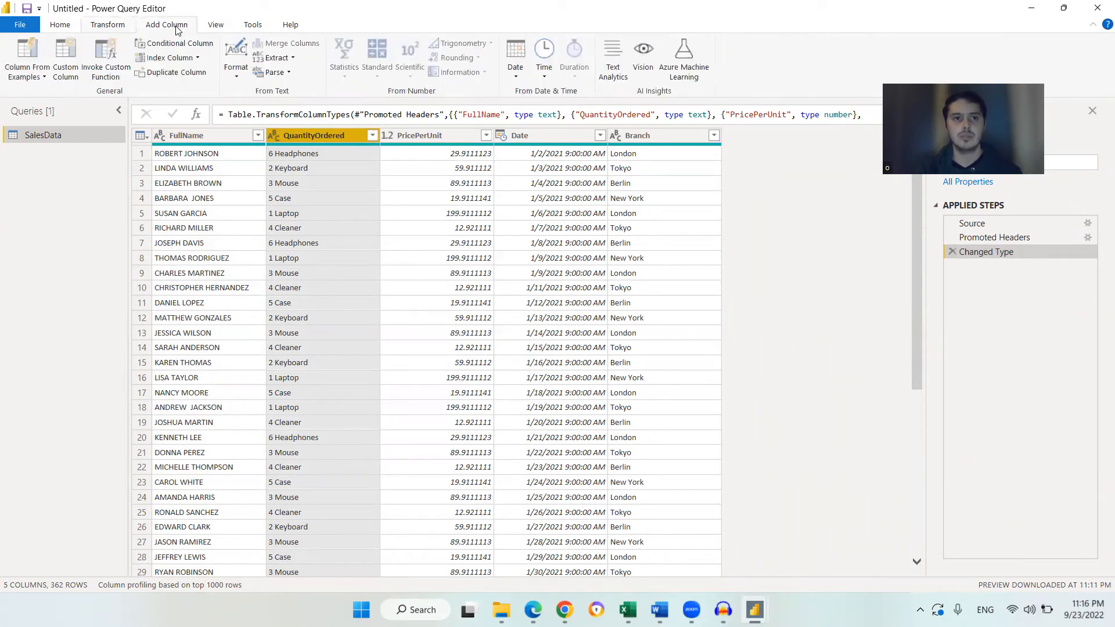
left_click(65, 30)
left_click(116, 28)
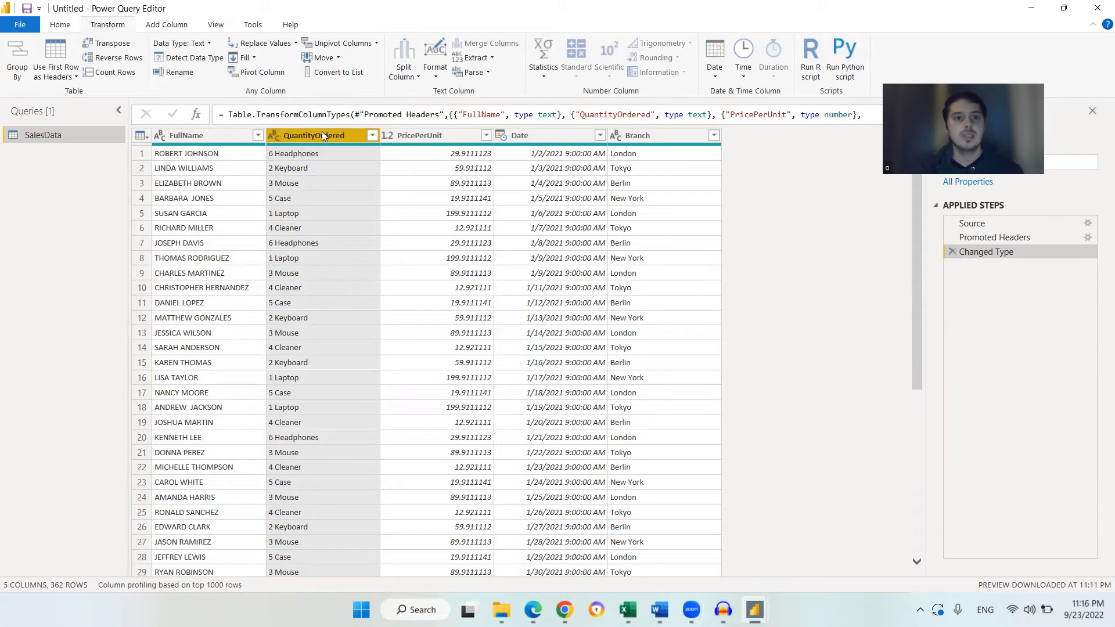
Split the QuantityOrdered column by a Space delimiter at the left-most delimiter, with the quote character set to None
left_click(411, 78)
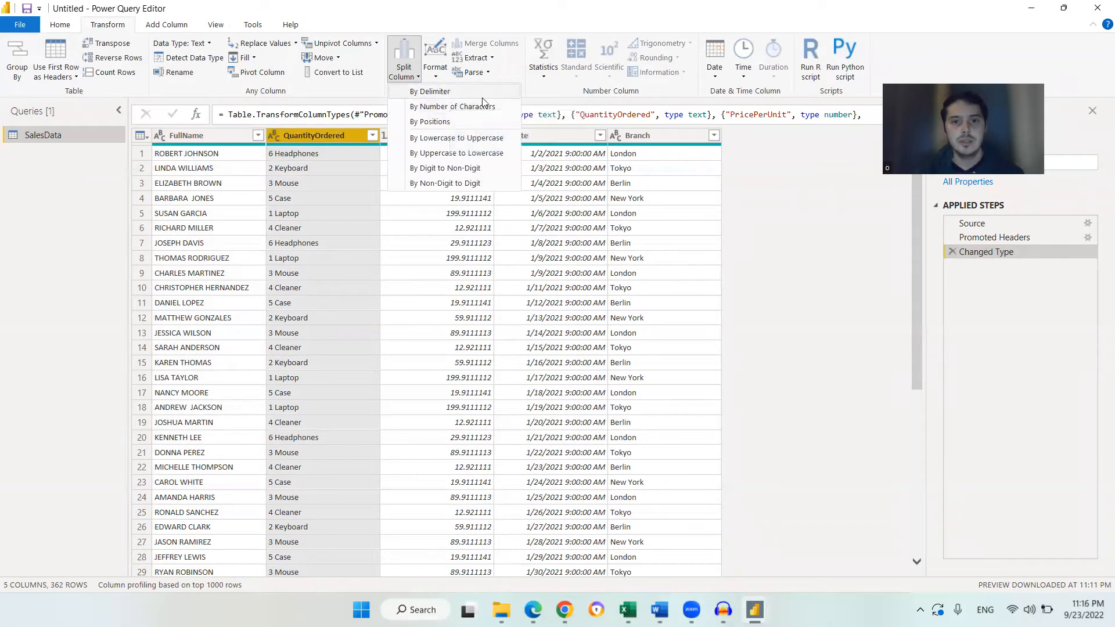
left_click(448, 96)
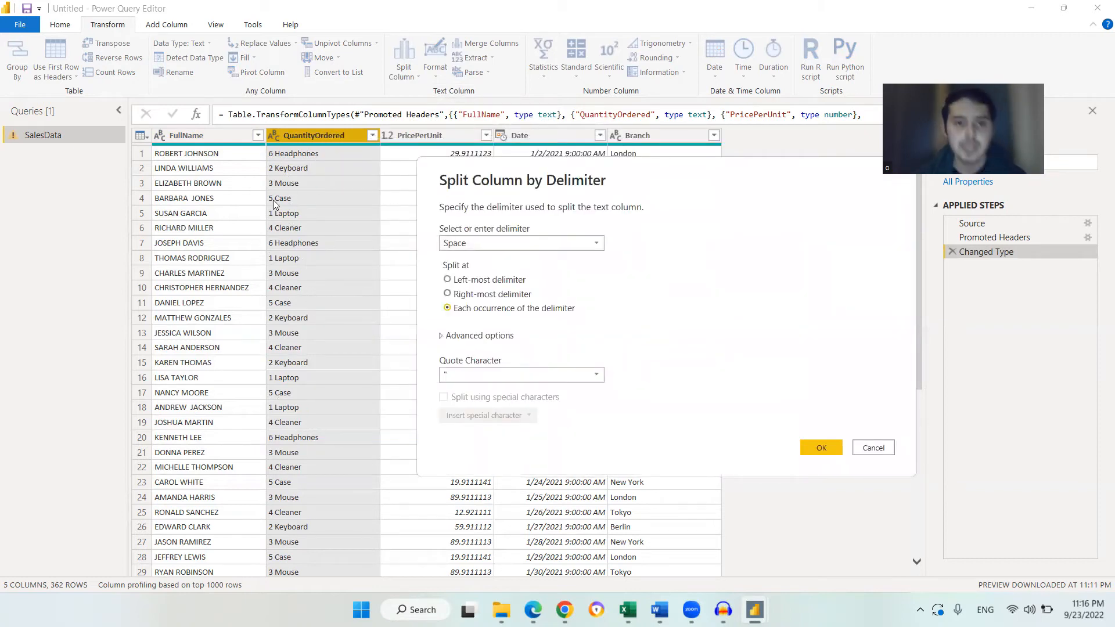
left_click(528, 243)
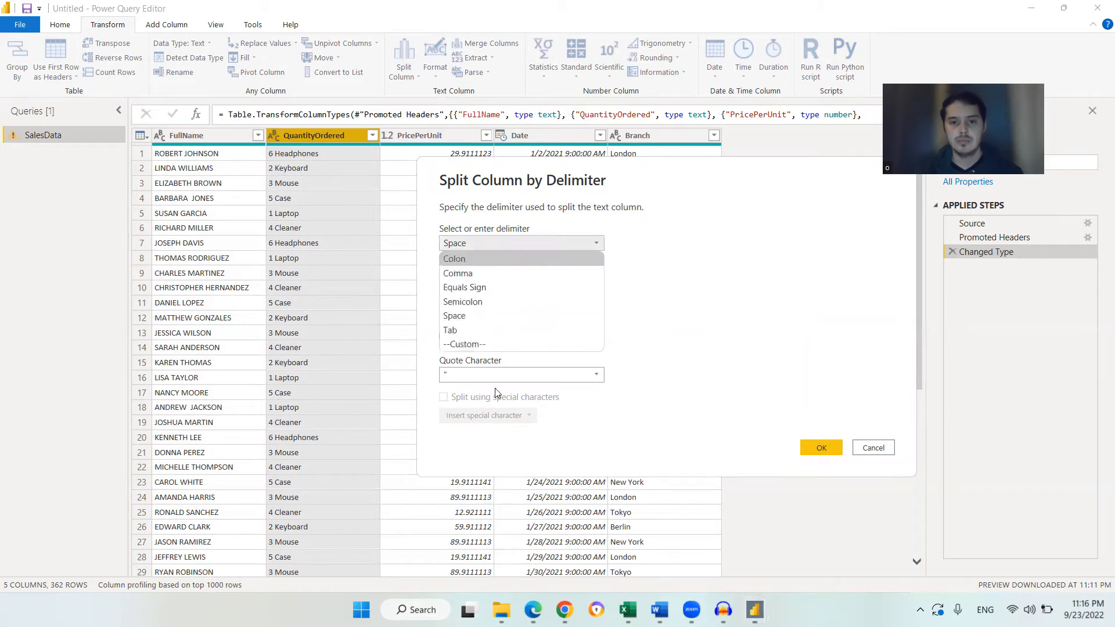
left_click(480, 316)
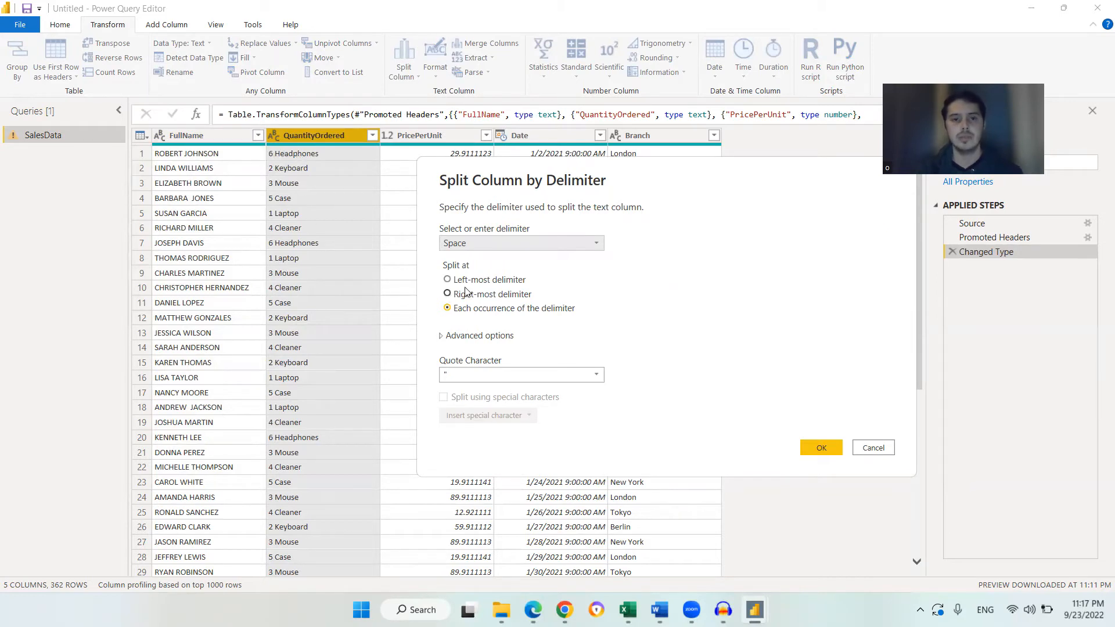
left_click(480, 311)
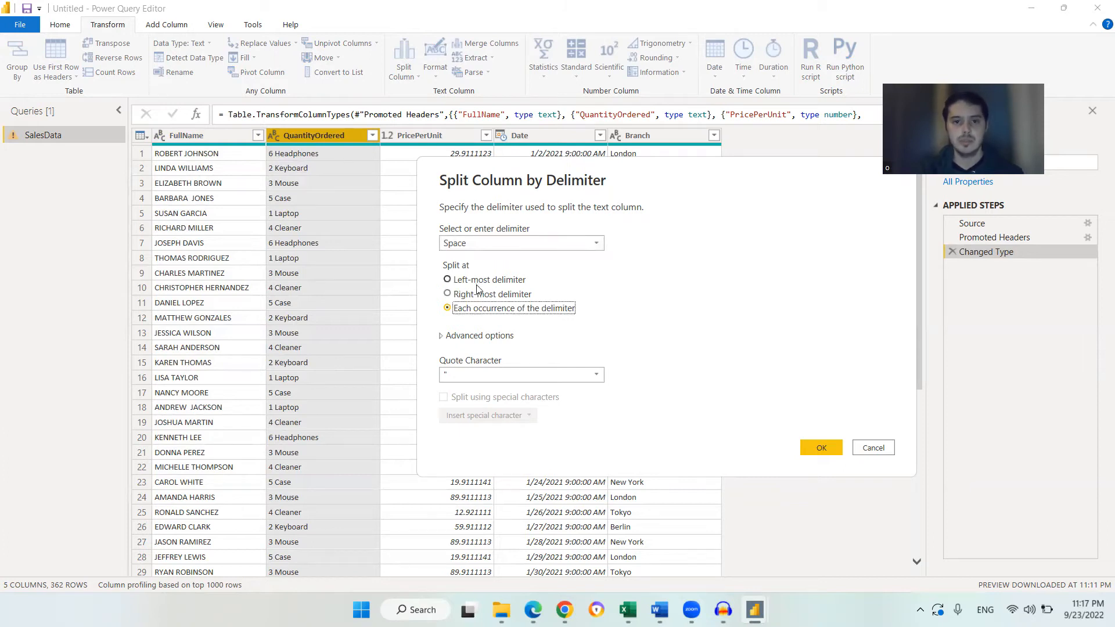
left_click(480, 284)
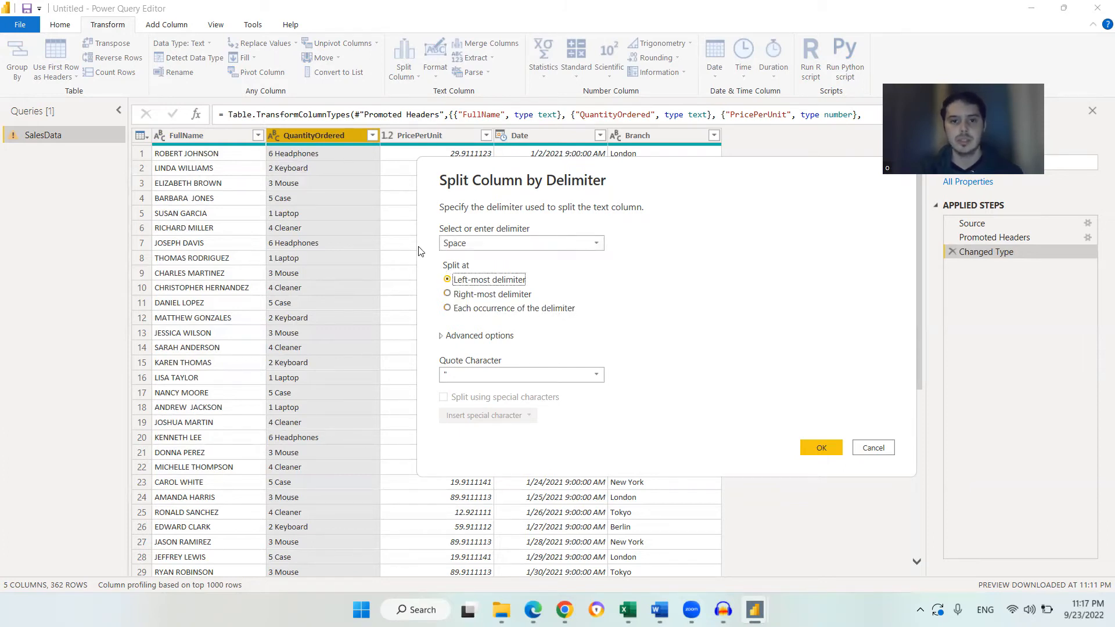
left_click(490, 375)
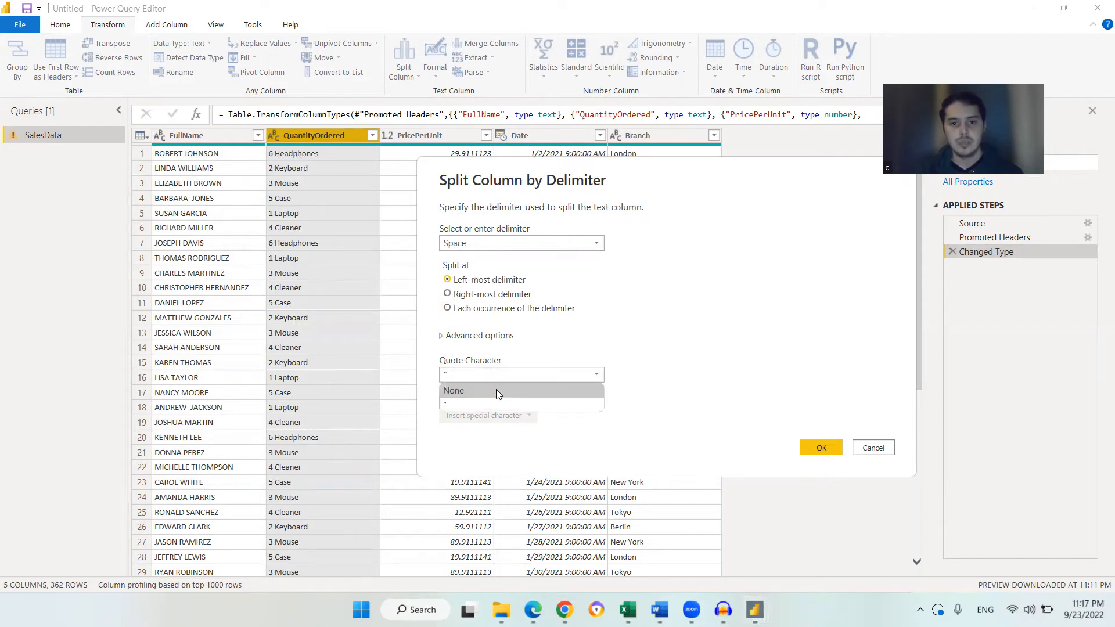
left_click(496, 389)
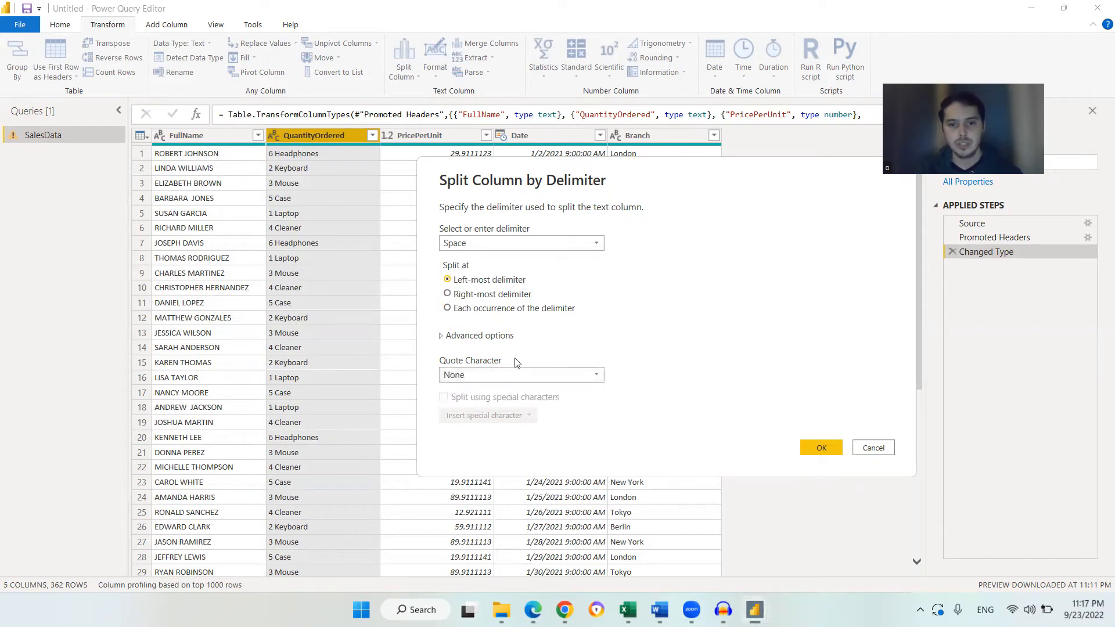
left_click(822, 453)
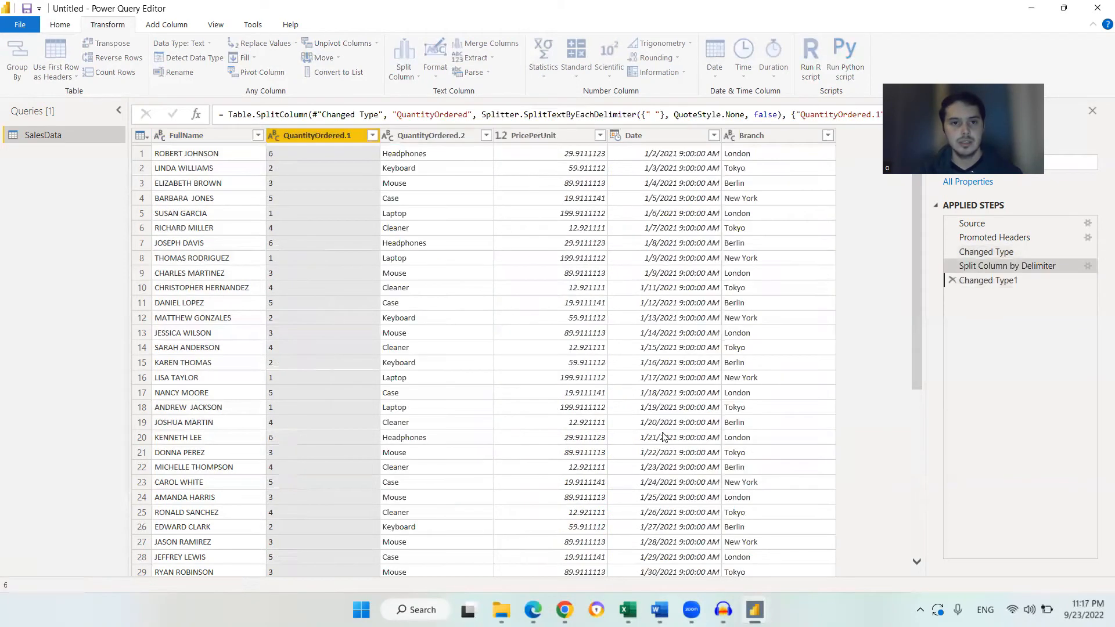
Rename the QuantityOrdered.2 column to ProductType
left_click(430, 228)
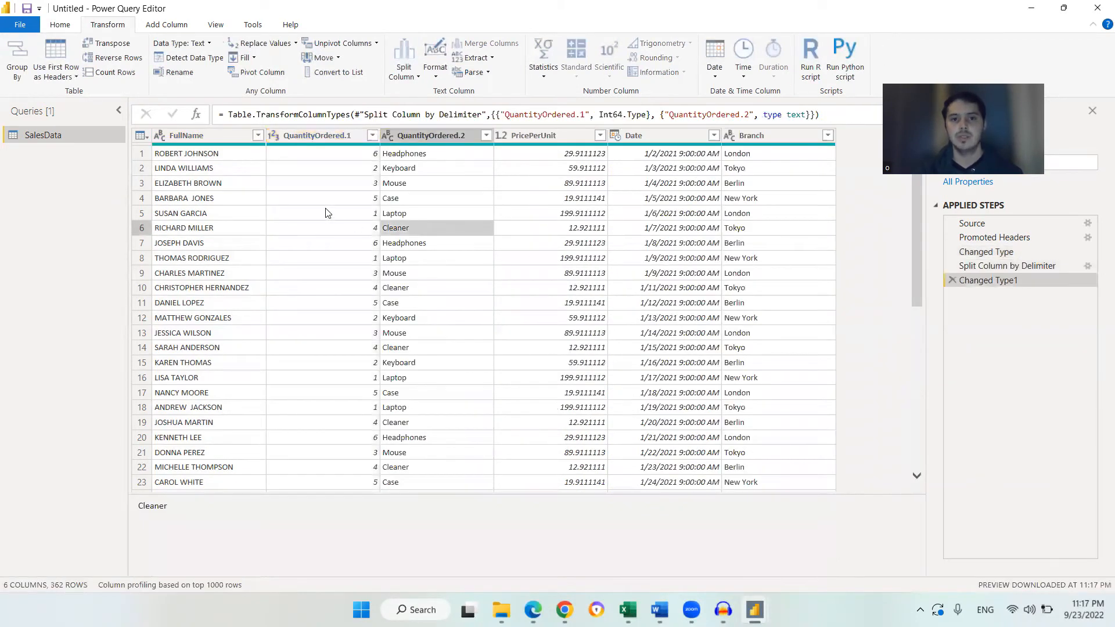
left_click(330, 136)
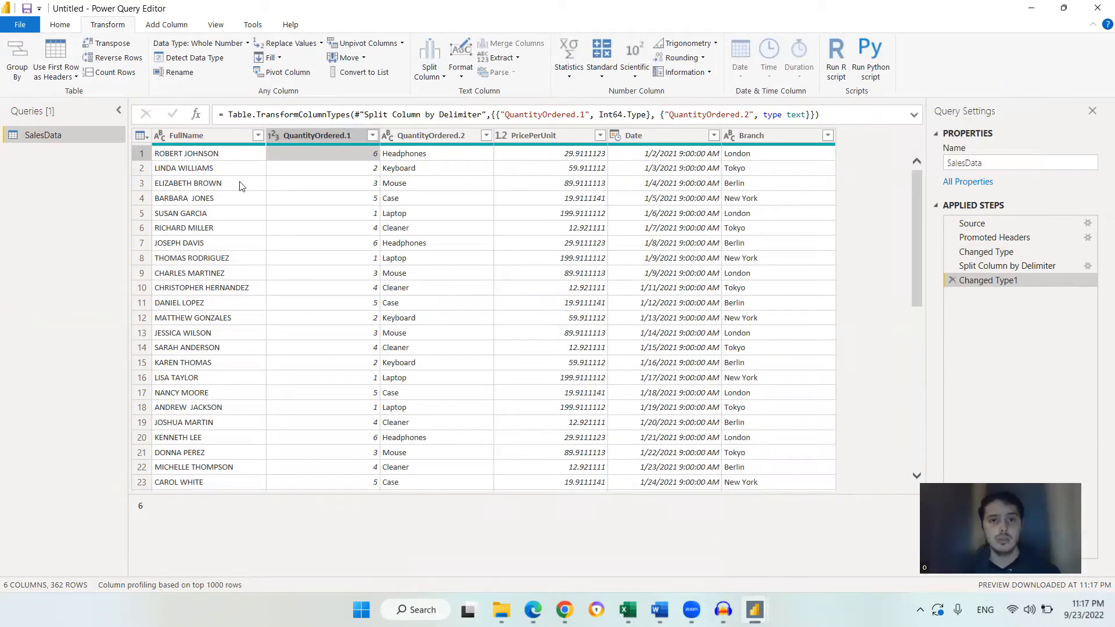
left_click(406, 135)
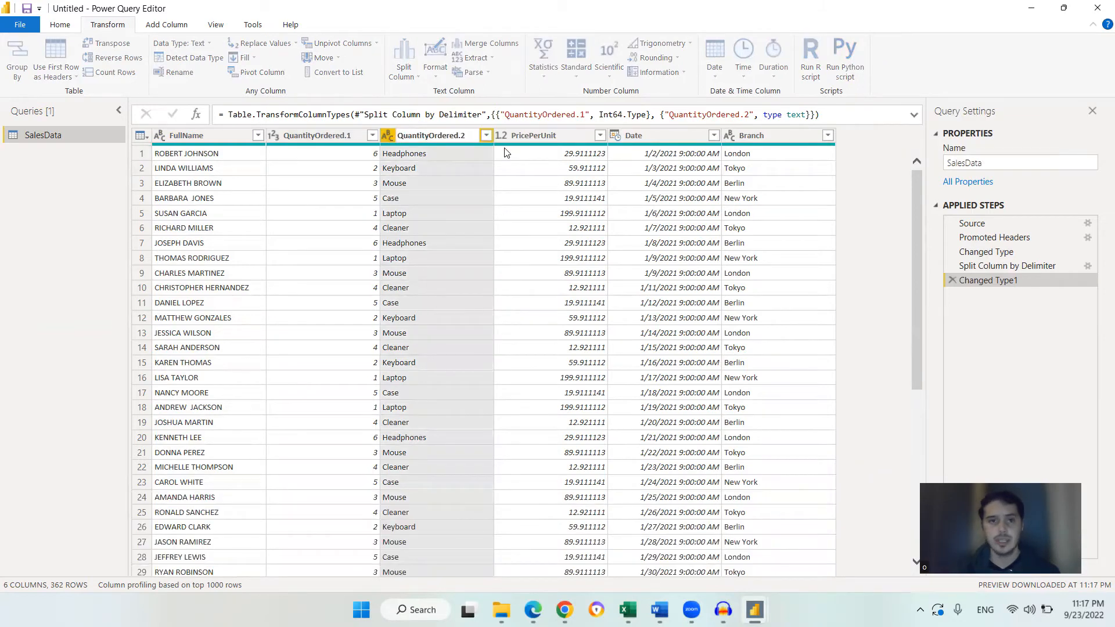
key("BackSpace")
key("BackSpace")
key("BackSpace")
key("BackSpace")
key("BackSpace")
key("BackSpace")
key("BackSpace")
key("BackSpace")
key("BackSpace")
key("BackSpace")
key("BackSpace")
key("BackSpace")
key("BackSpace")
key("BackSpace")
key("BackSpace")
key("BackSpace")
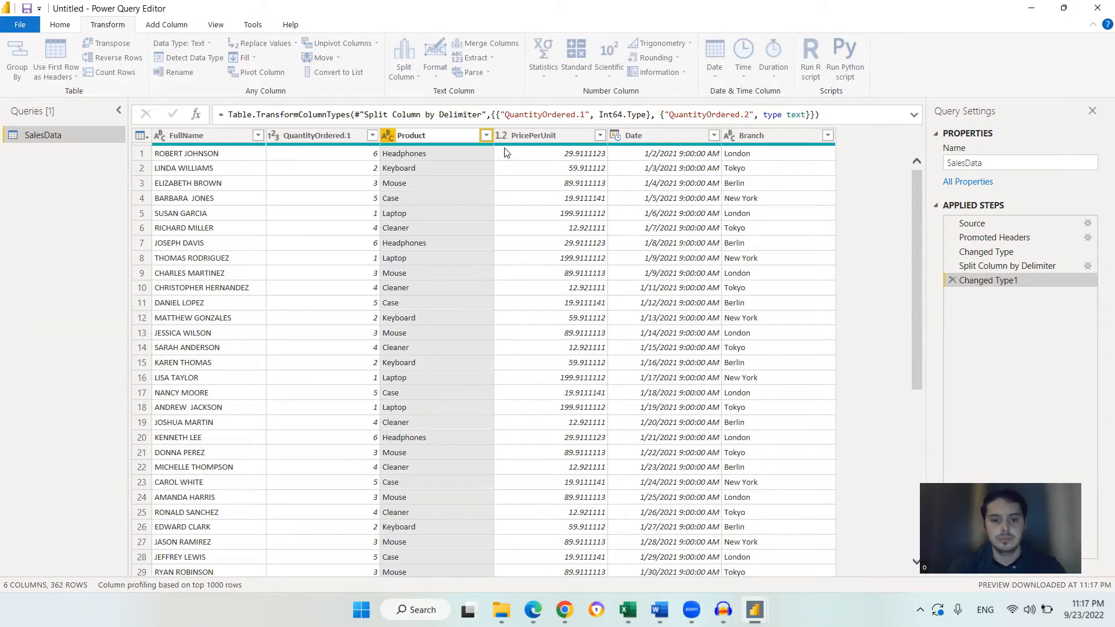
key("Return")
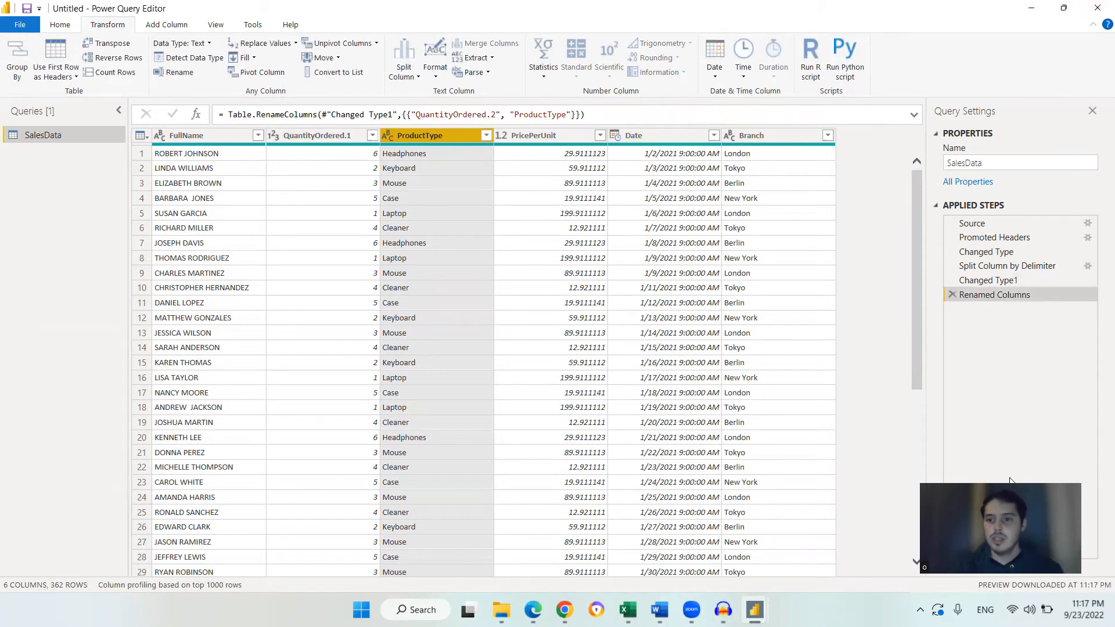
Step through the Split Column by Delimiter, Changed Type1 and Renamed Columns applied steps
left_click(988, 273)
left_click(1011, 267)
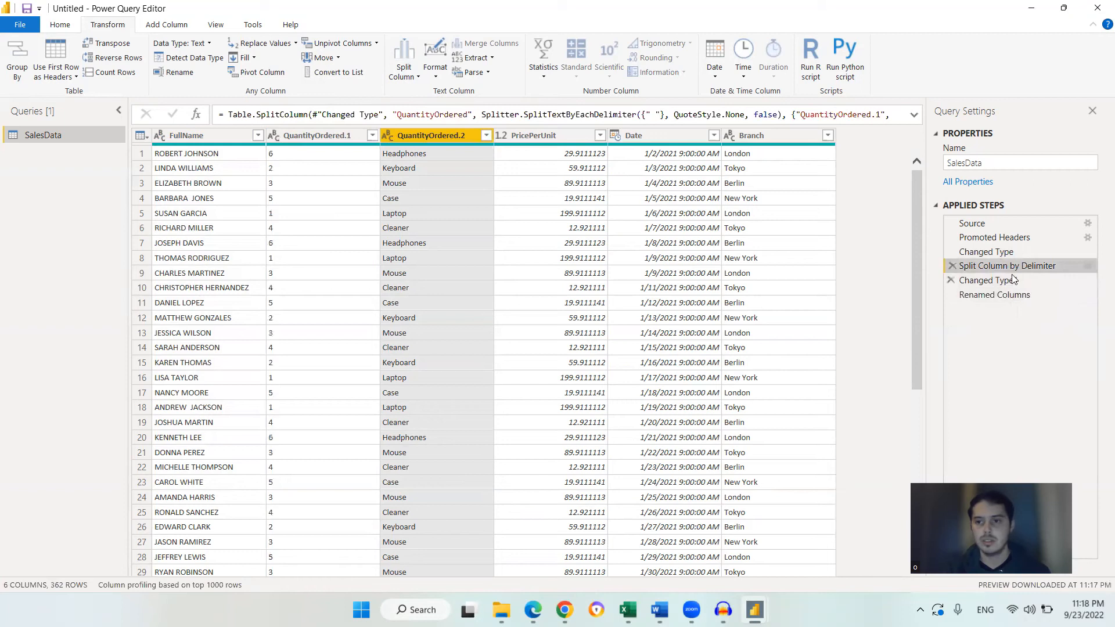
left_click(1014, 281)
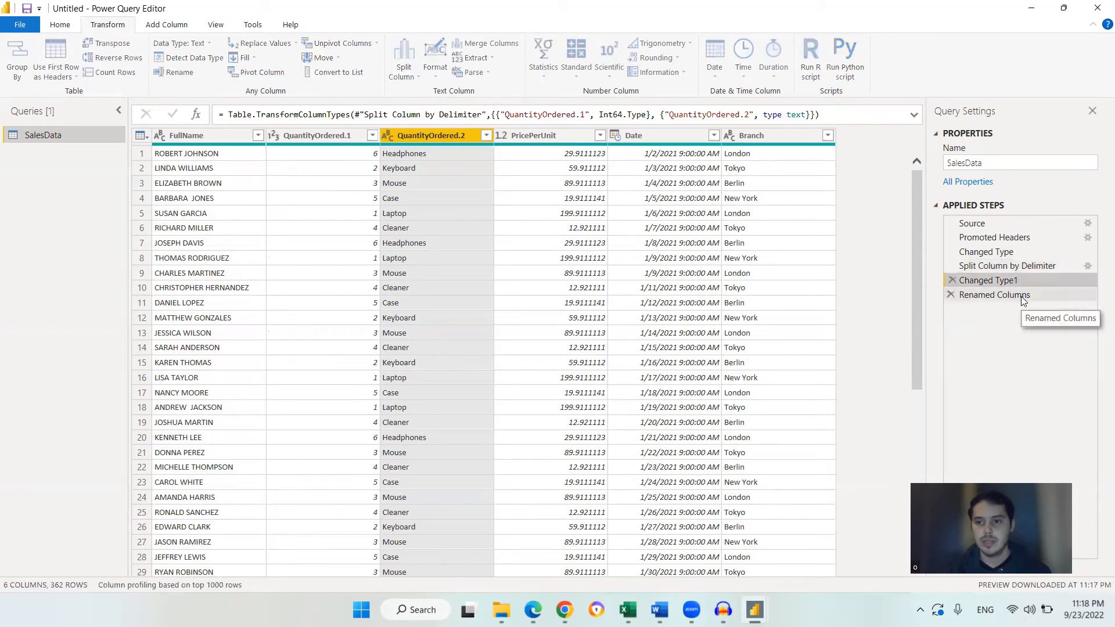
left_click(1022, 296)
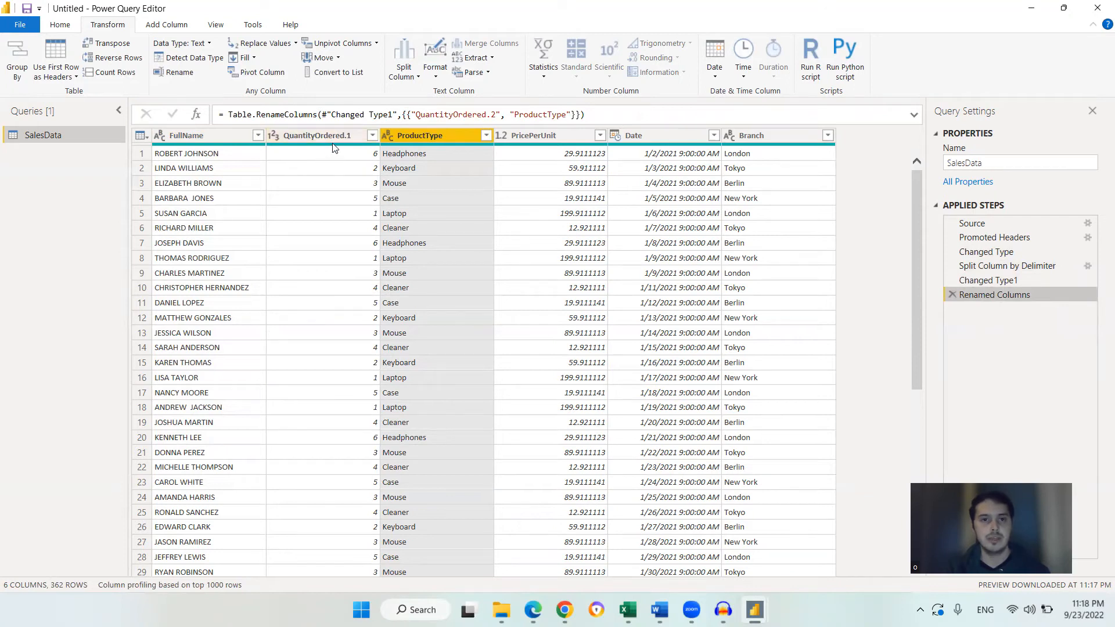
Rename the QuantityOrdered.1 column to QuantityOrdered
double_click(345, 136)
left_click(359, 133)
key("BackSpace")
key("BackSpace")
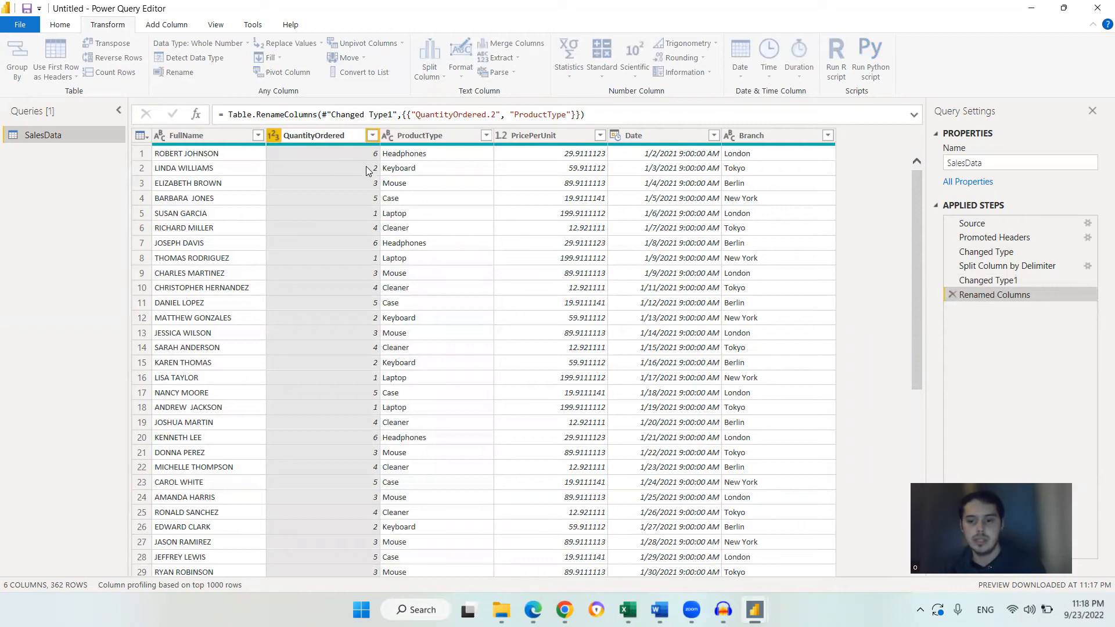
left_click(388, 168)
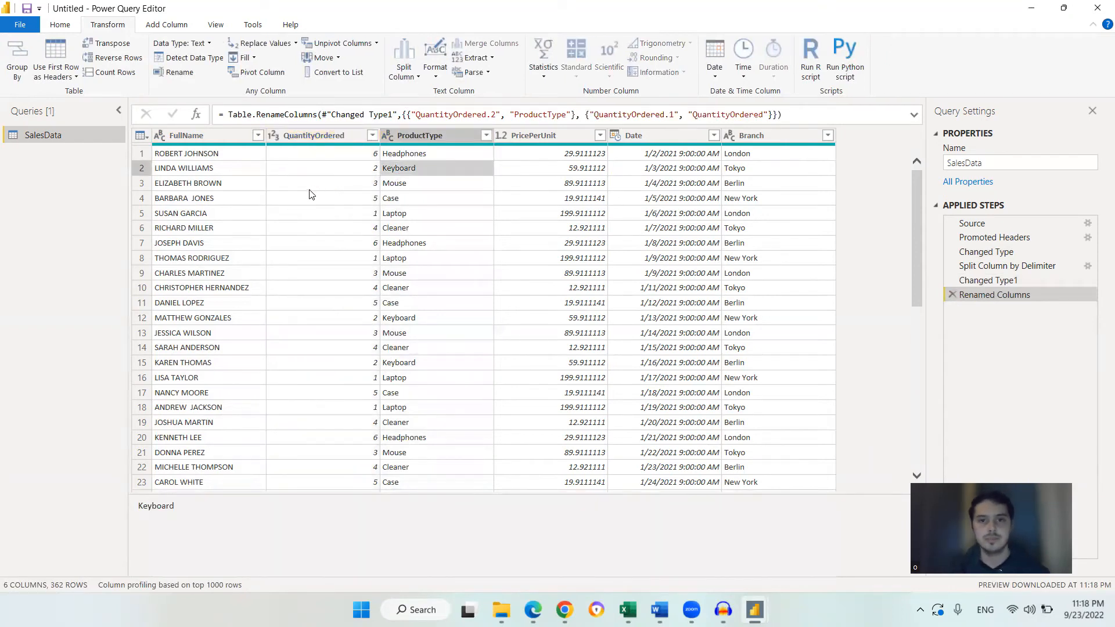
left_click(213, 159)
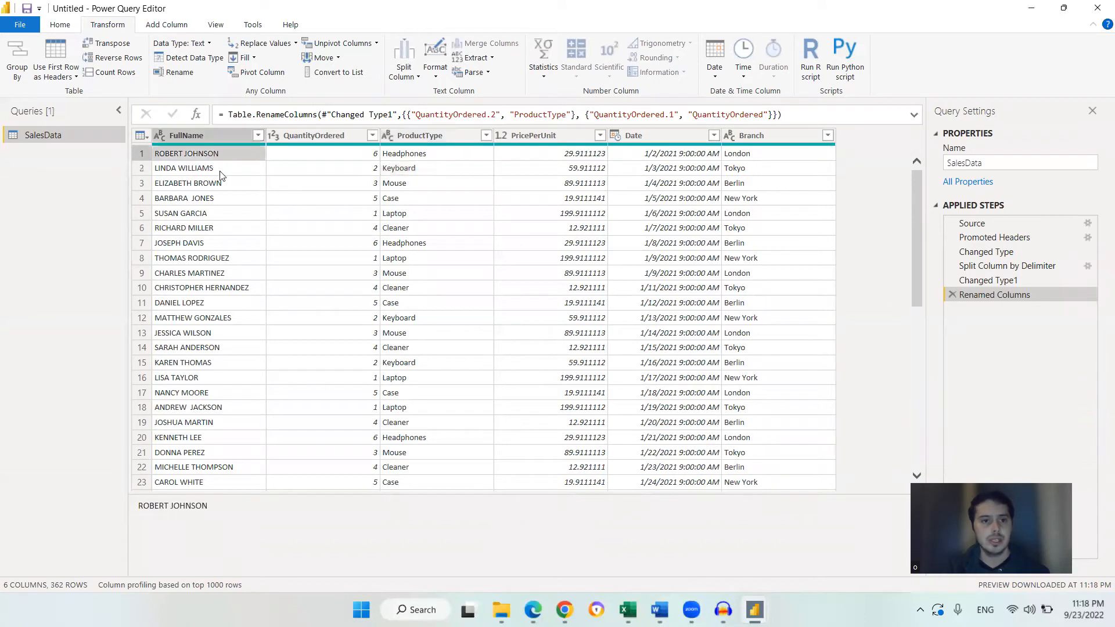
Convert the FullName column's text to lowercase, then capitalize each word of the names
mouse_move(914, 191)
left_mouse_down()
mouse_move(896, 385)
mouse_move(909, 366)
mouse_move(899, 177)
left_mouse_up()
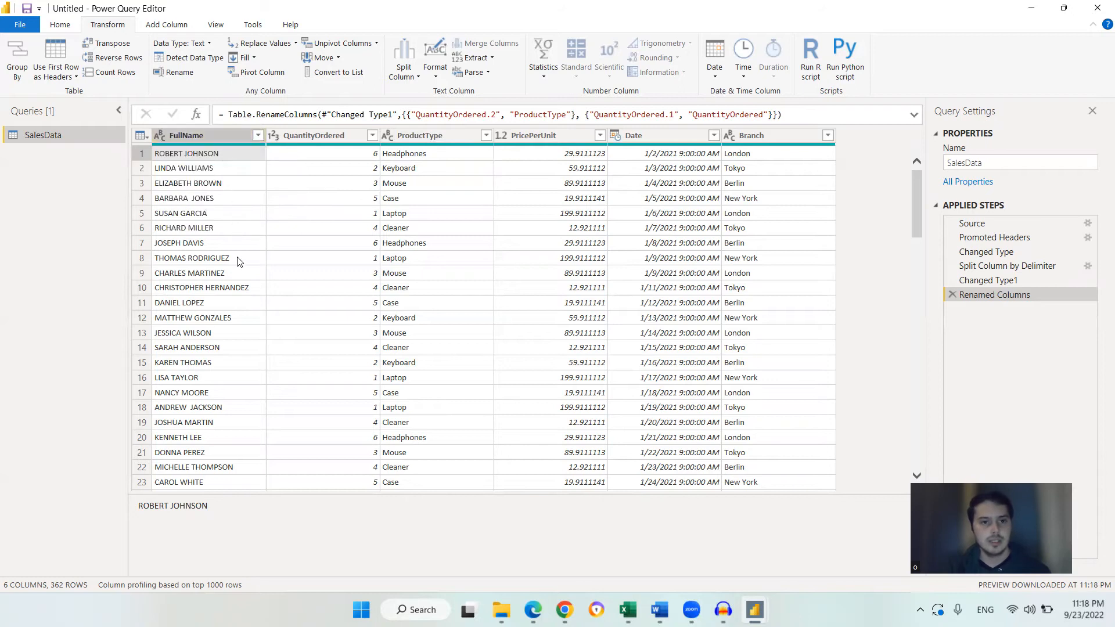
left_click(231, 273)
left_click(213, 153)
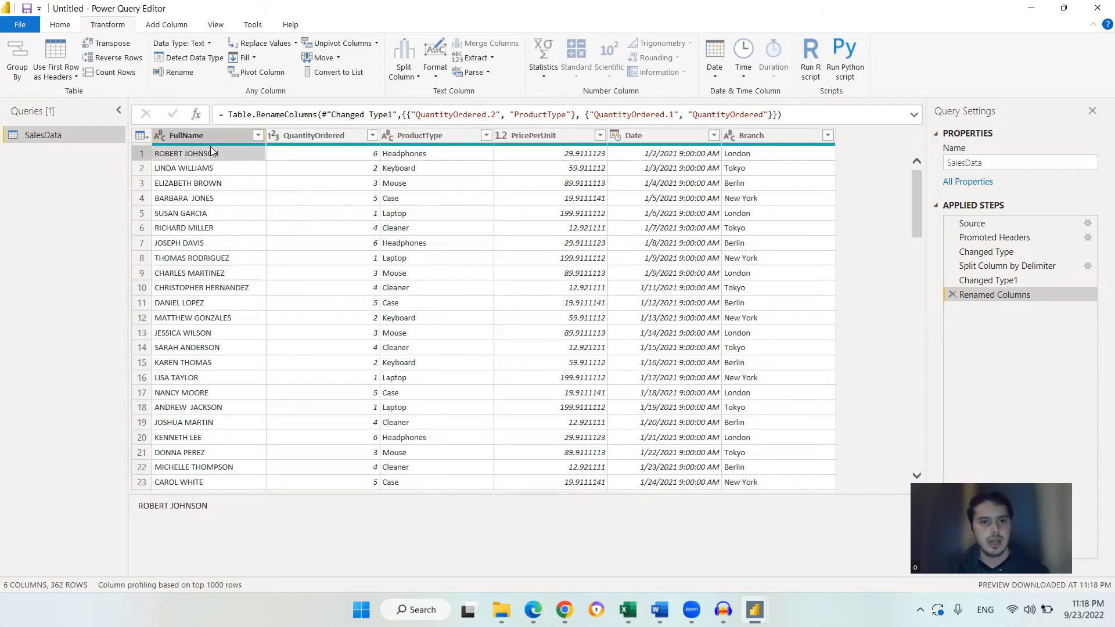
scroll(217, 273, "down", 5)
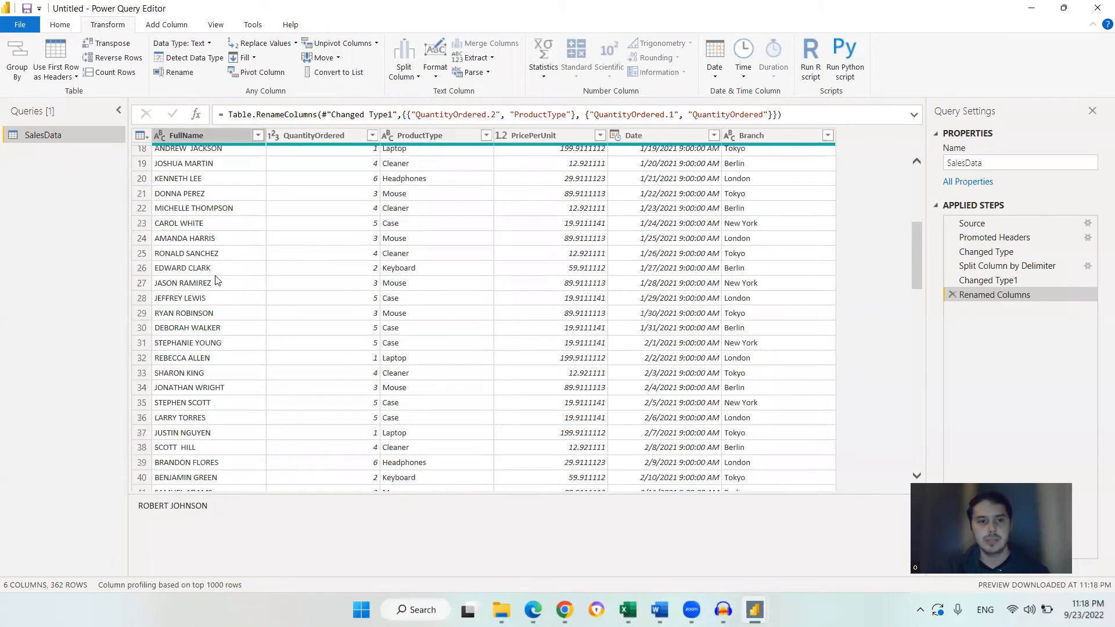
scroll(219, 277, "up", 5)
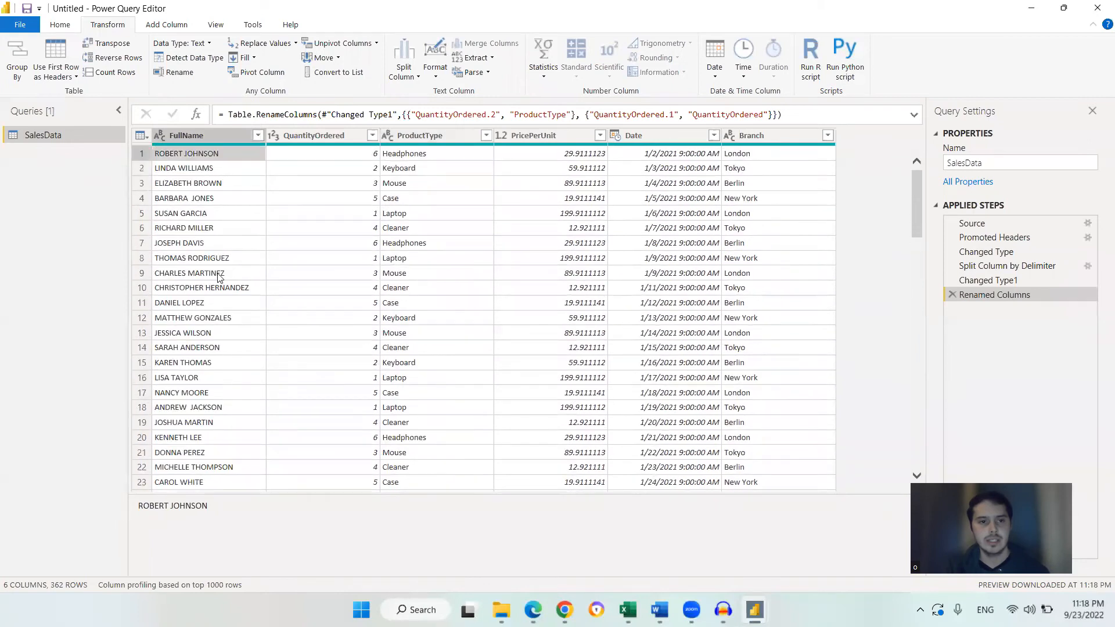
left_click(225, 133)
scroll(215, 281, "down", 6)
scroll(215, 284, "up", 6)
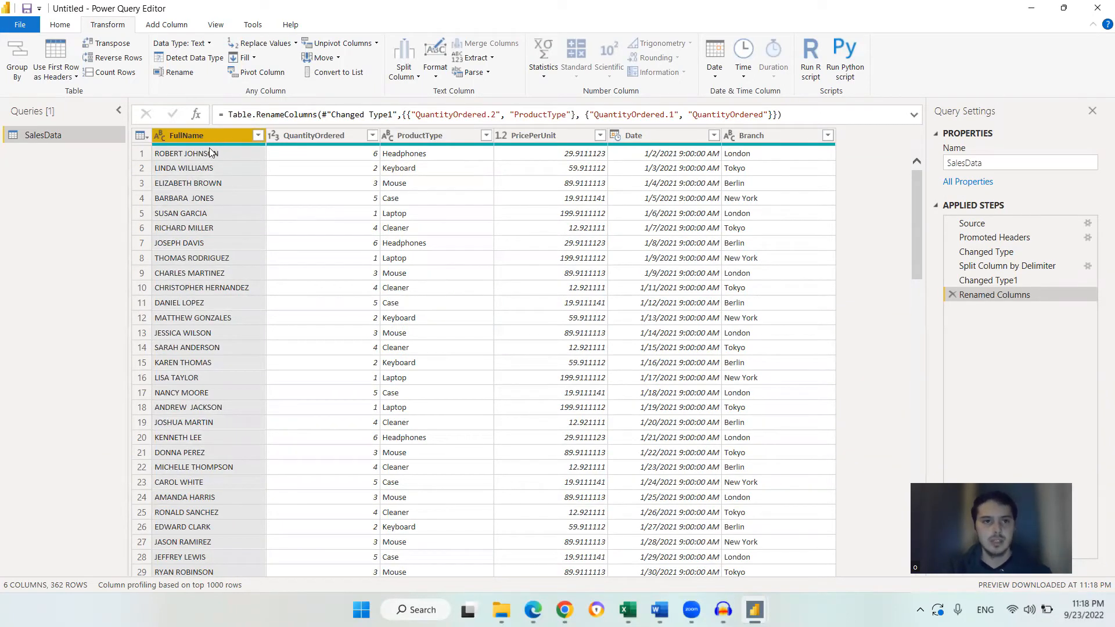
left_click(437, 80)
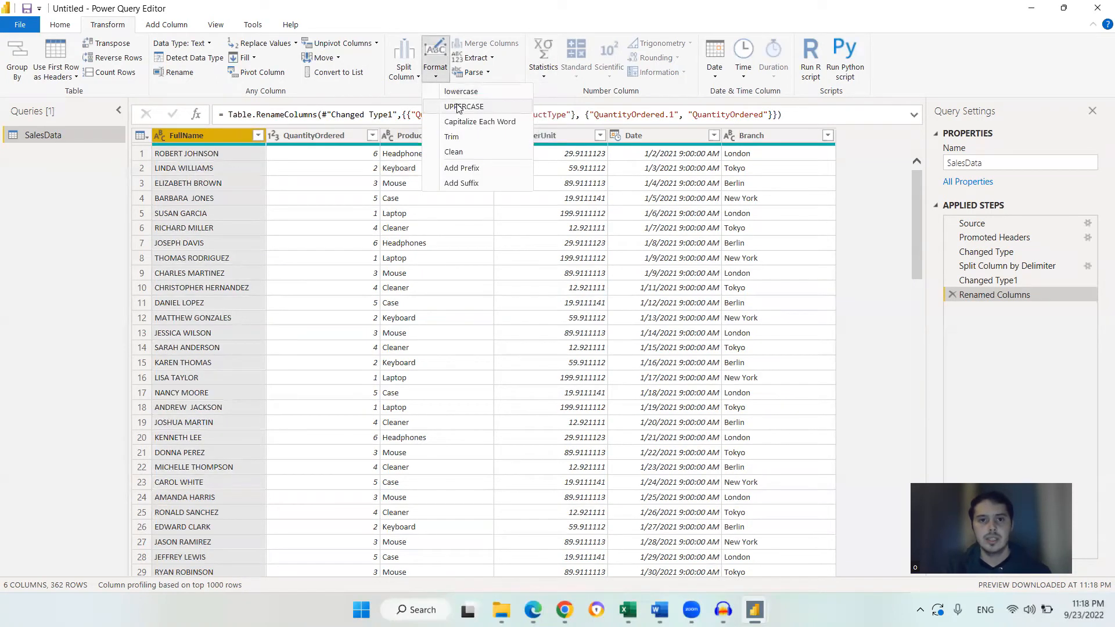
left_click(490, 93)
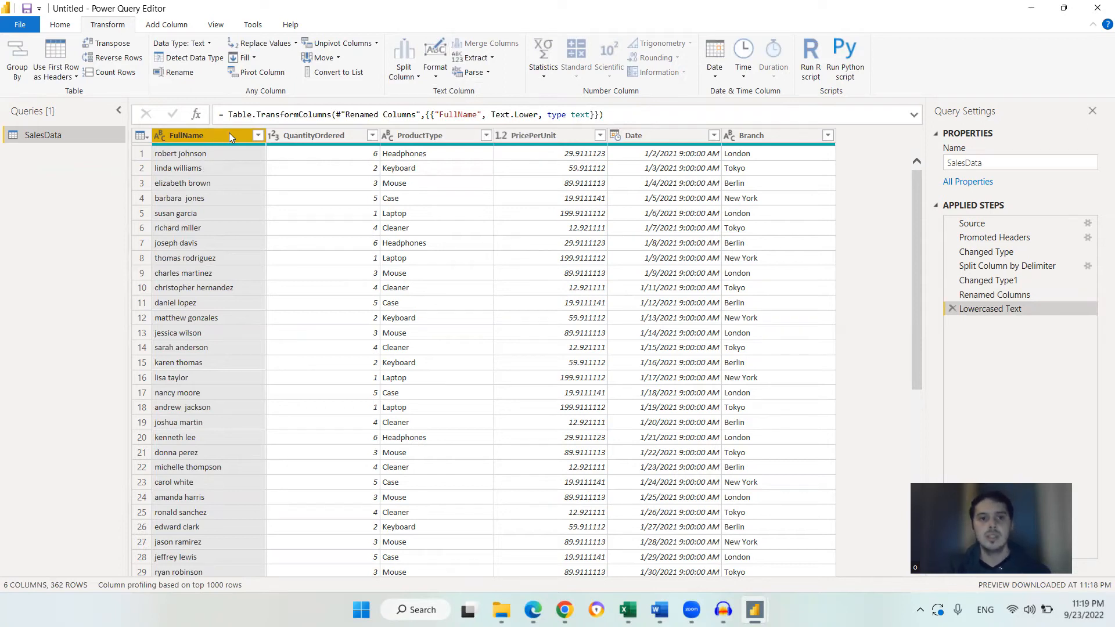
left_click(434, 58)
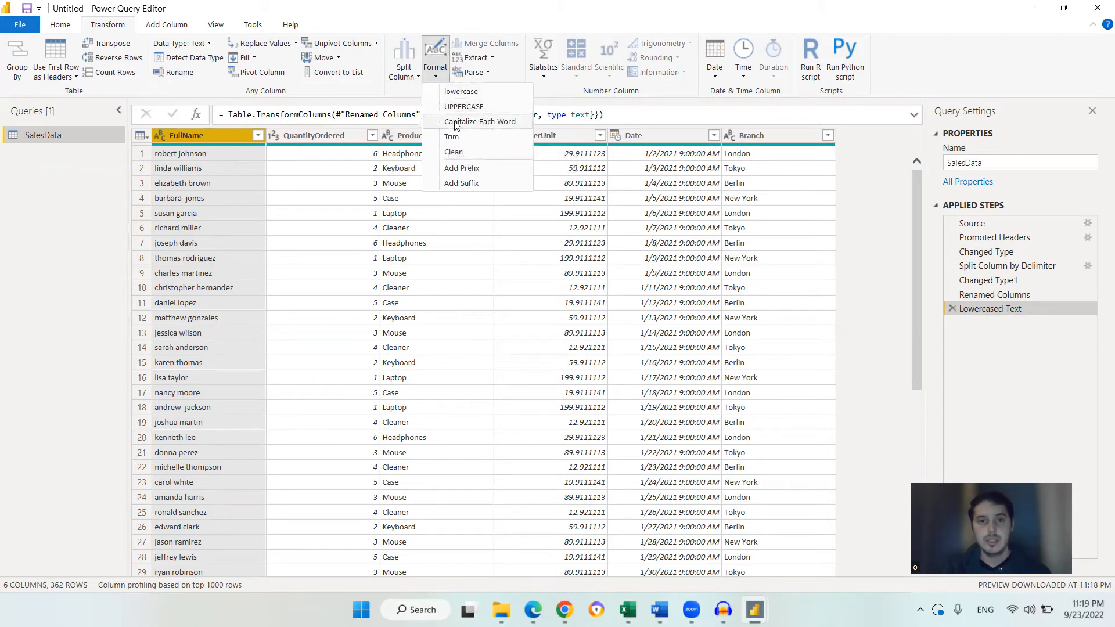
left_click(506, 124)
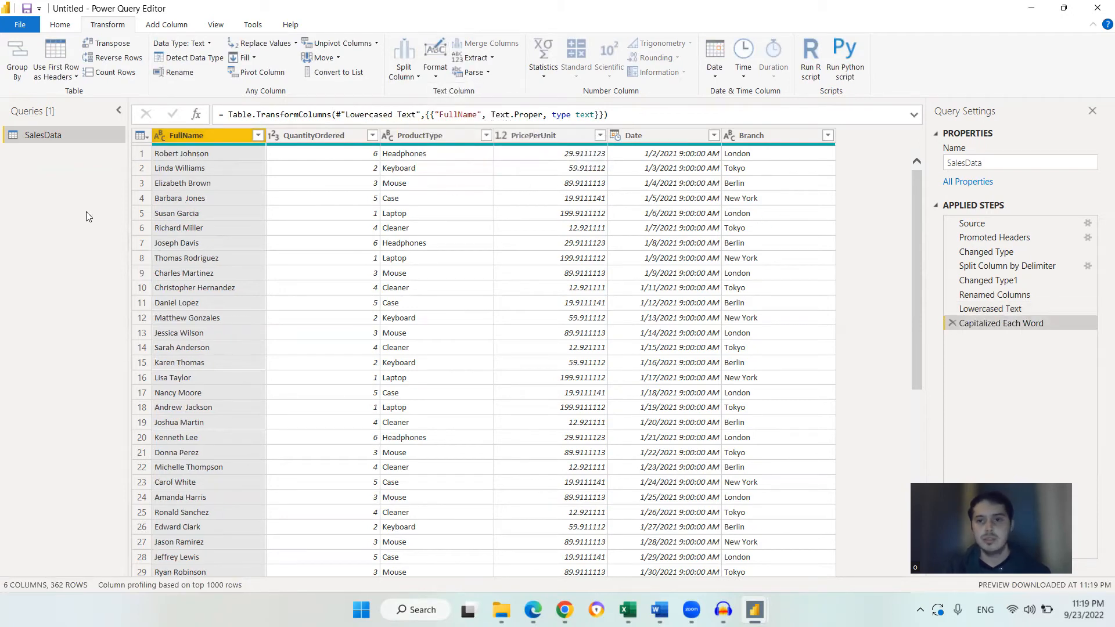
Review the capitalized customer names in the FullName column
left_click(180, 181)
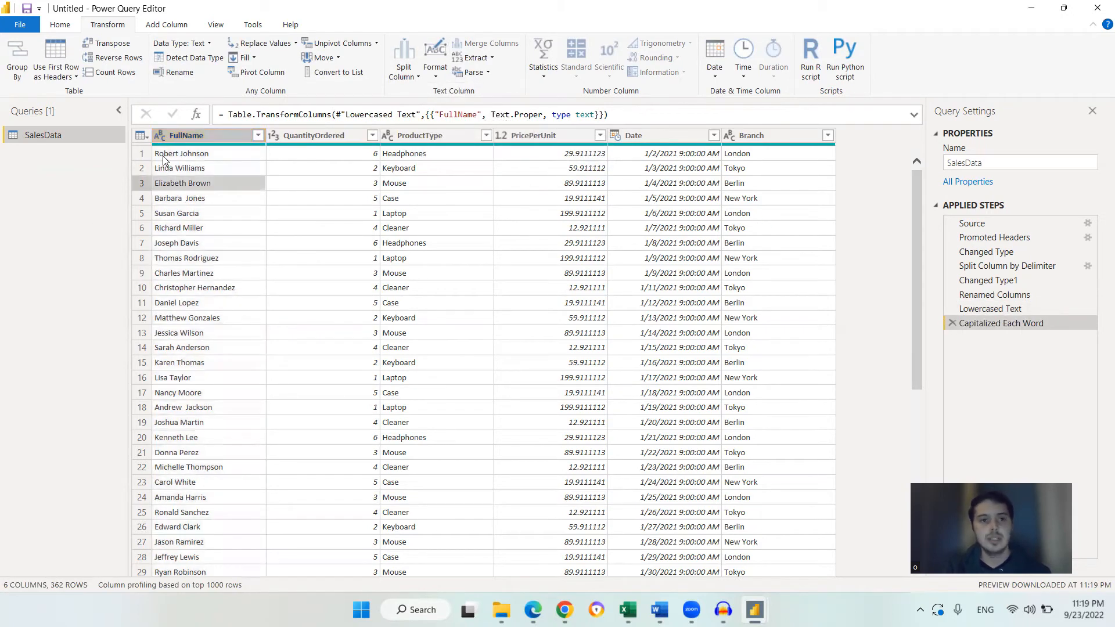
left_click(182, 155)
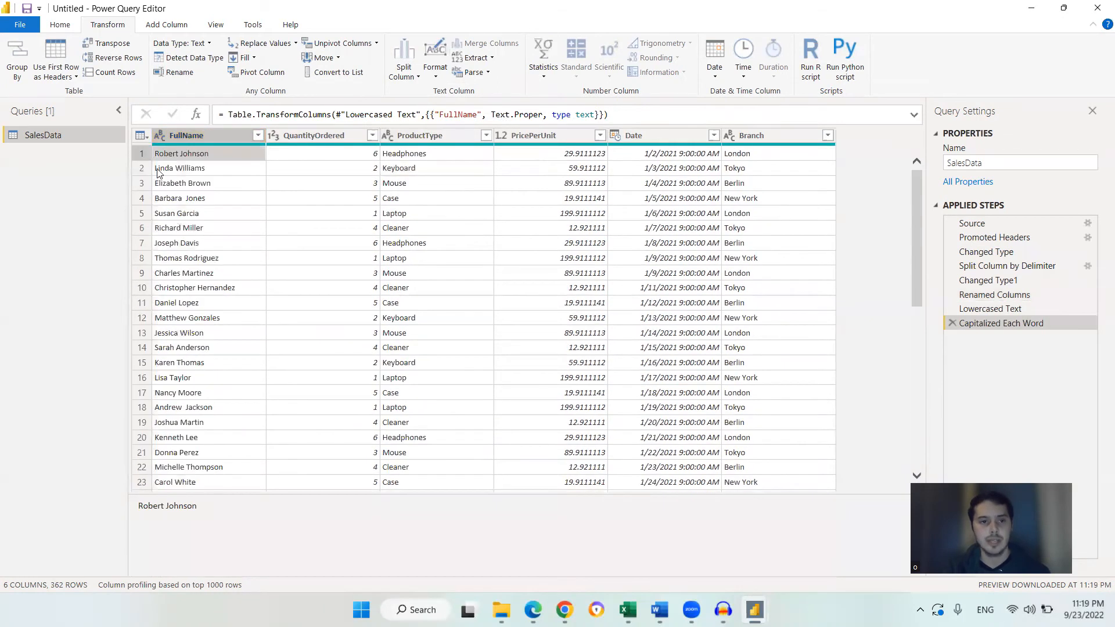
left_click(204, 168)
scroll(203, 233, "down", 6)
scroll(200, 234, "up", 6)
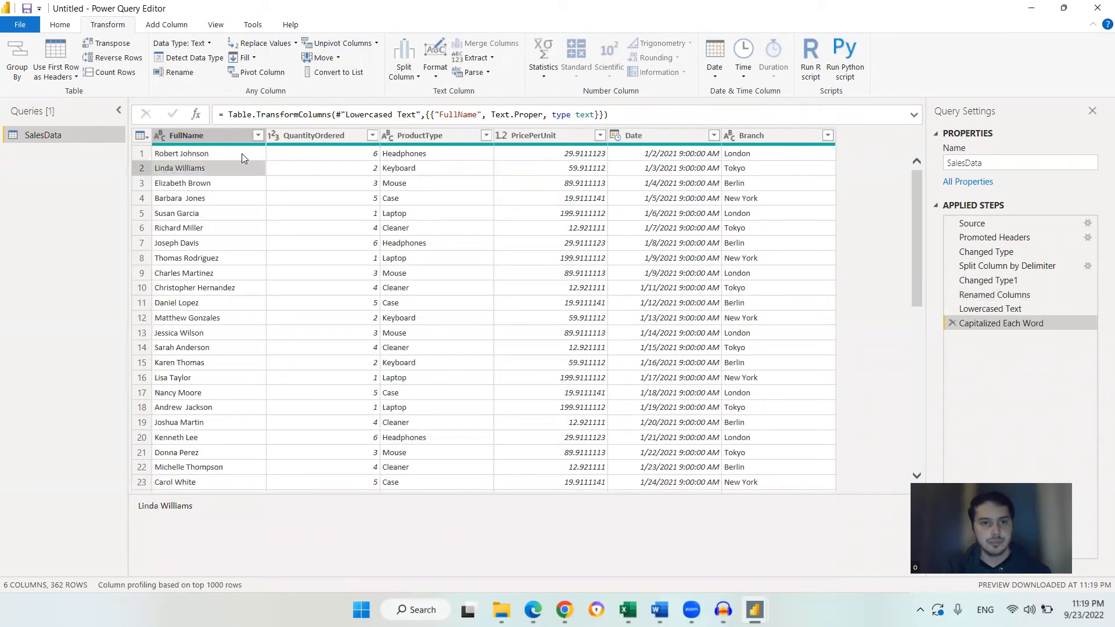
scroll(202, 274, "down", 9)
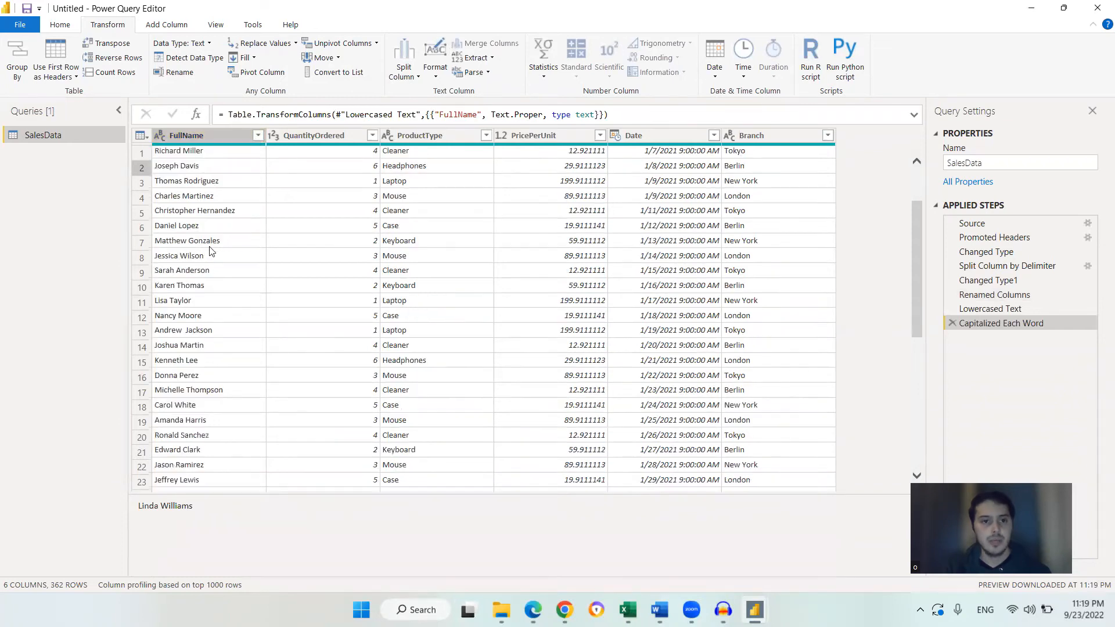
scroll(200, 274, "up", 9)
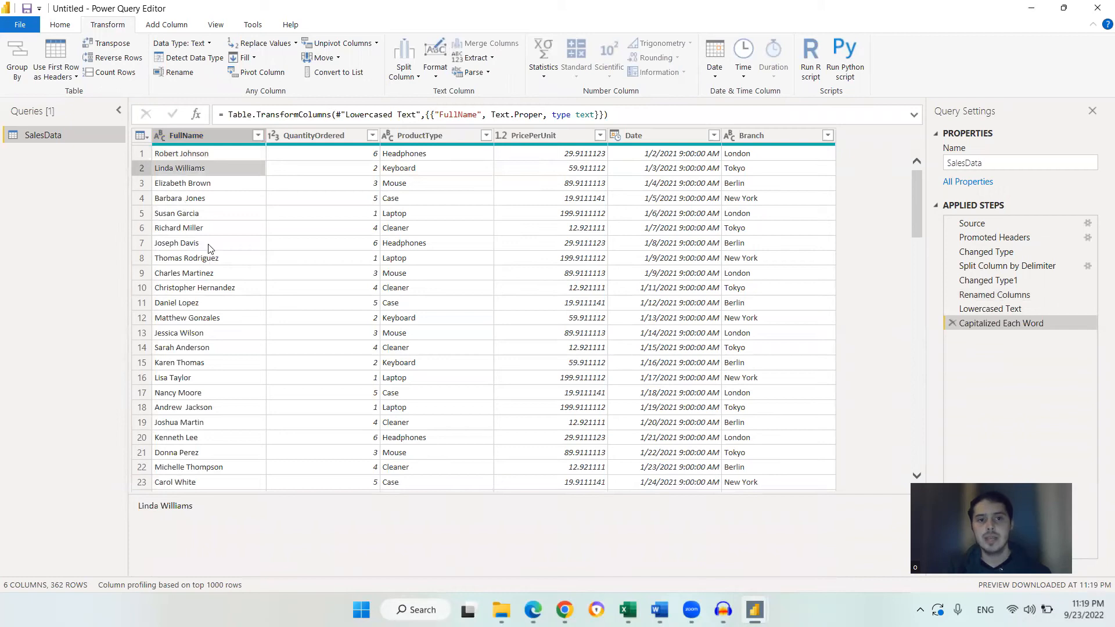
scroll(201, 254, "down", 7)
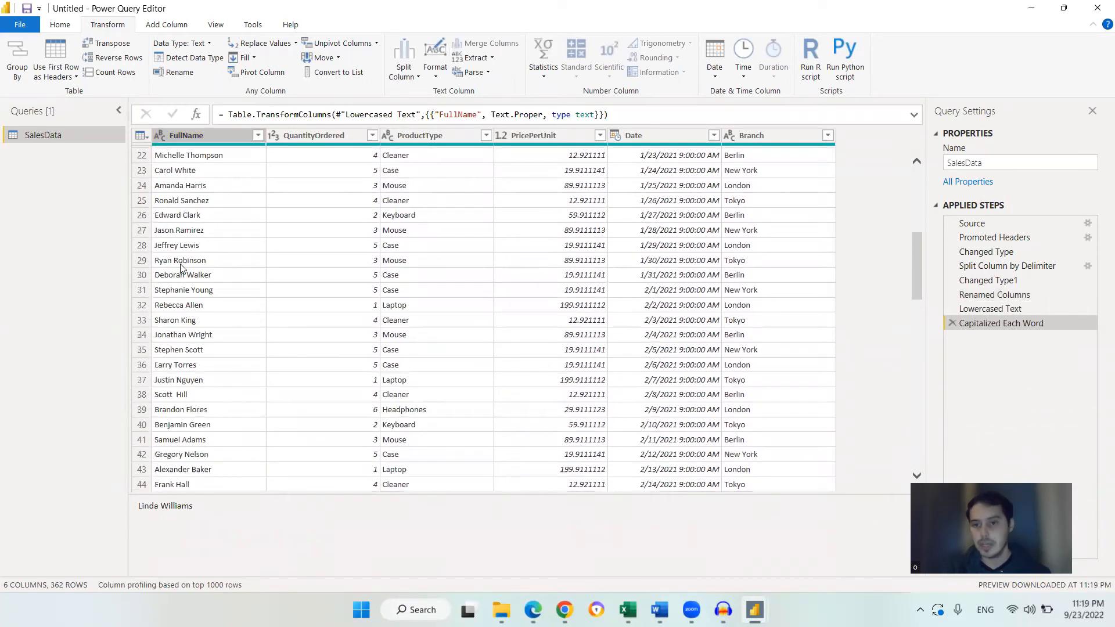
scroll(183, 267, "up", 6)
scroll(182, 269, "up", 1)
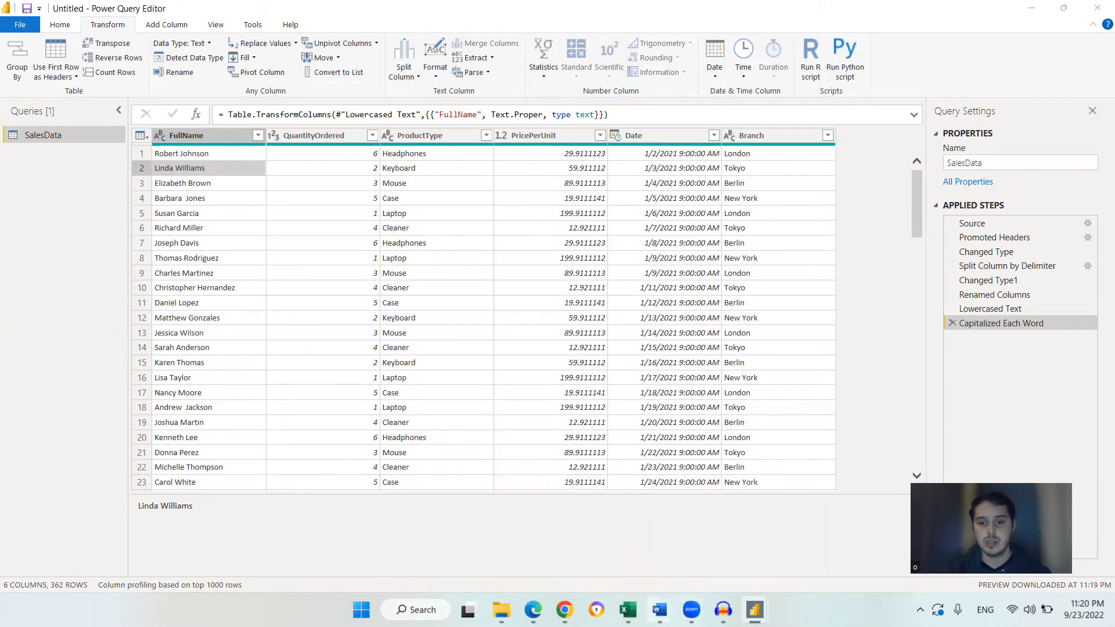
Switch to the Word document and highlight the Top buying customer question in the notes
left_click(724, 542)
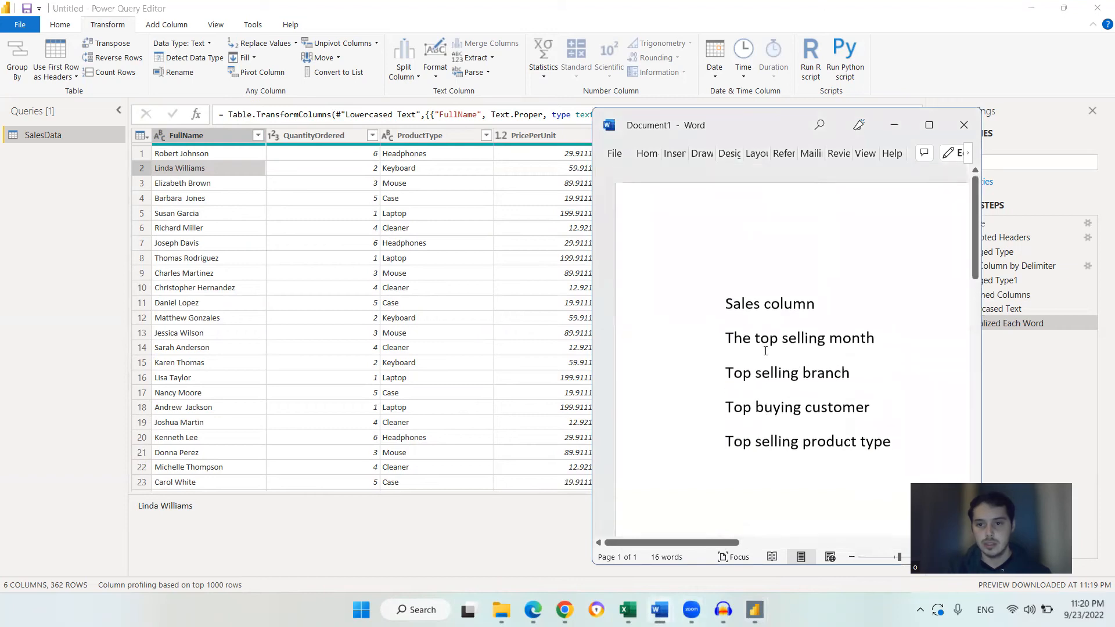
left_click_drag(776, 359, 865, 359)
left_click(877, 360)
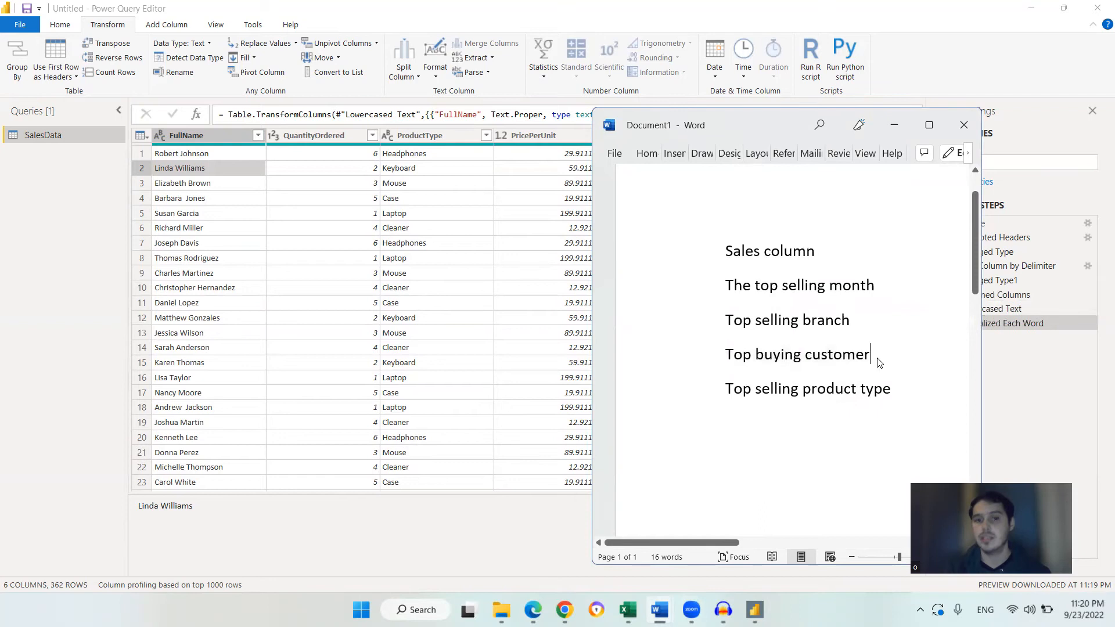
Open the FullName column's filter list, browse the customer names, and cancel without filtering
left_click(262, 136)
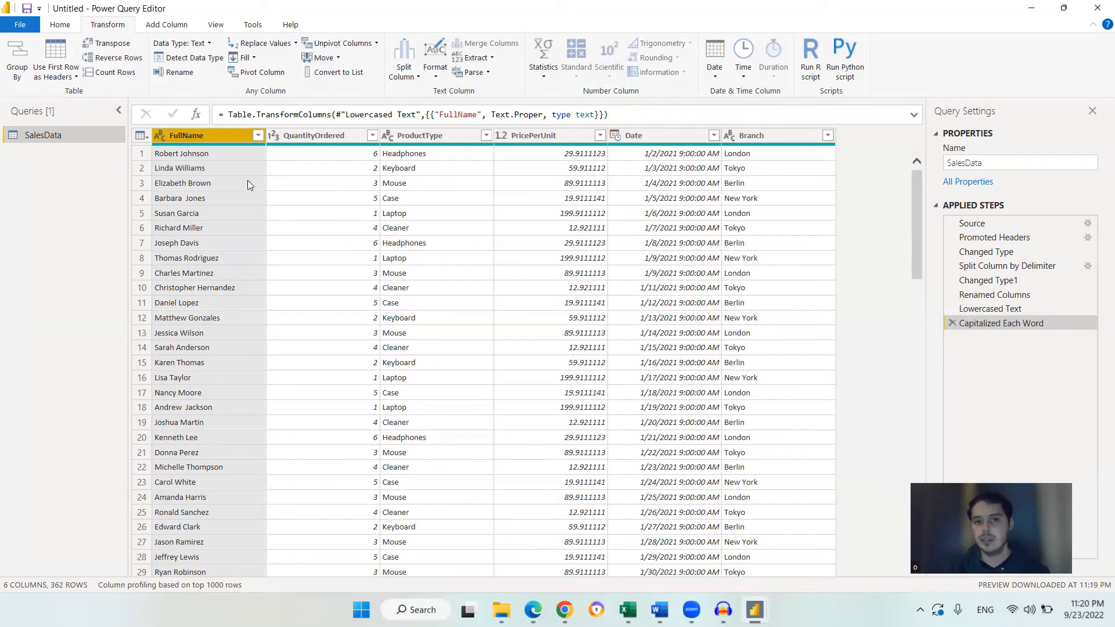
left_click(258, 136)
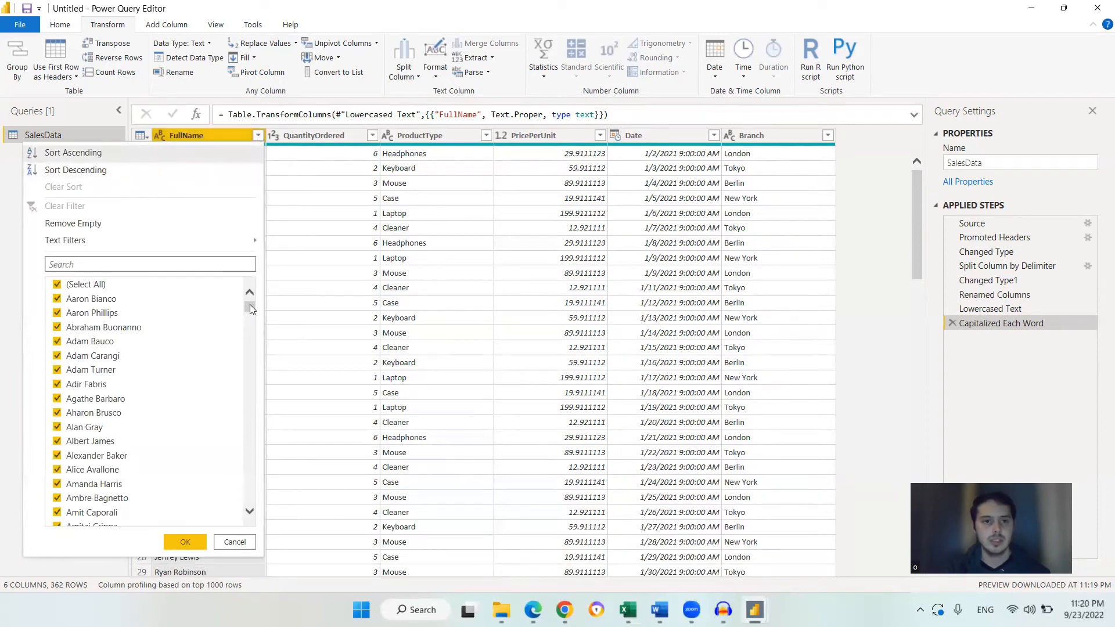
scroll(113, 436, "down", 4)
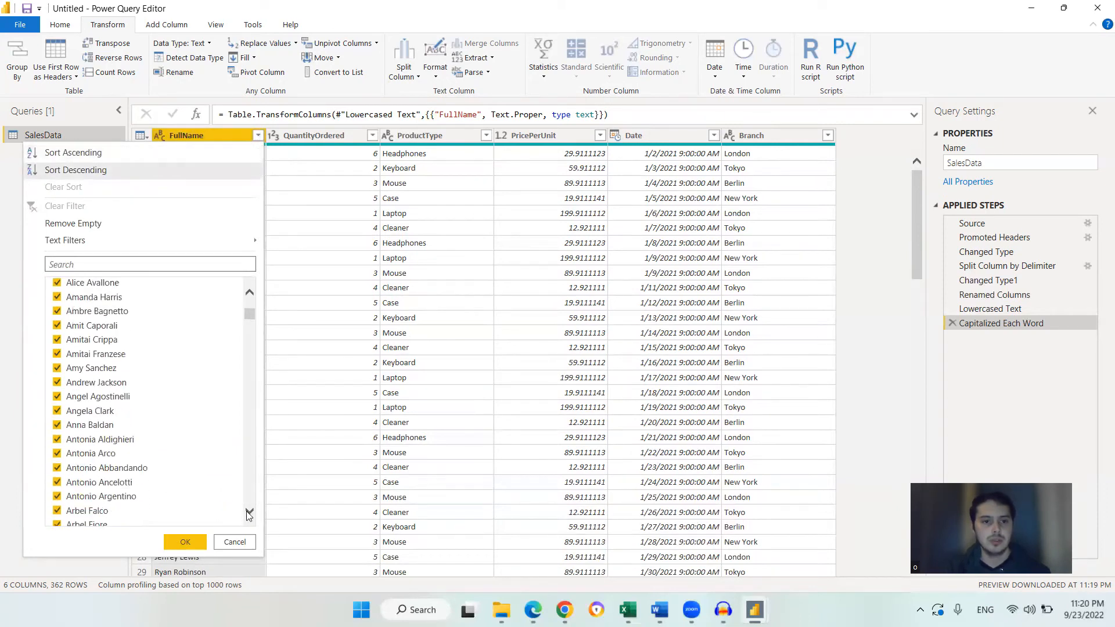
scroll(250, 514, "down", 7)
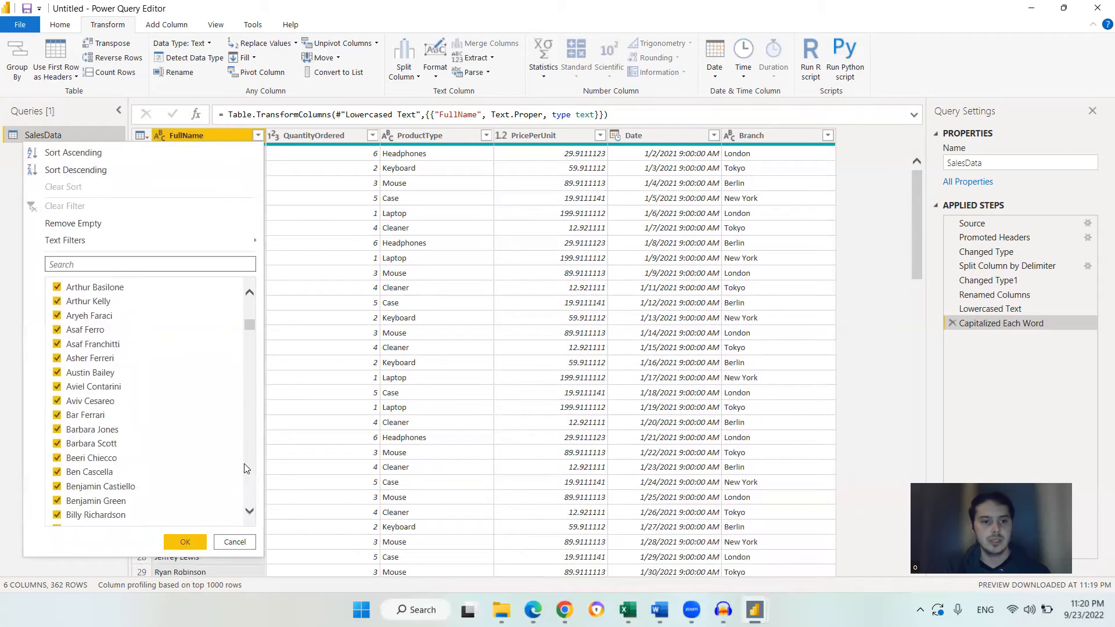
left_click_drag(253, 325, 252, 374)
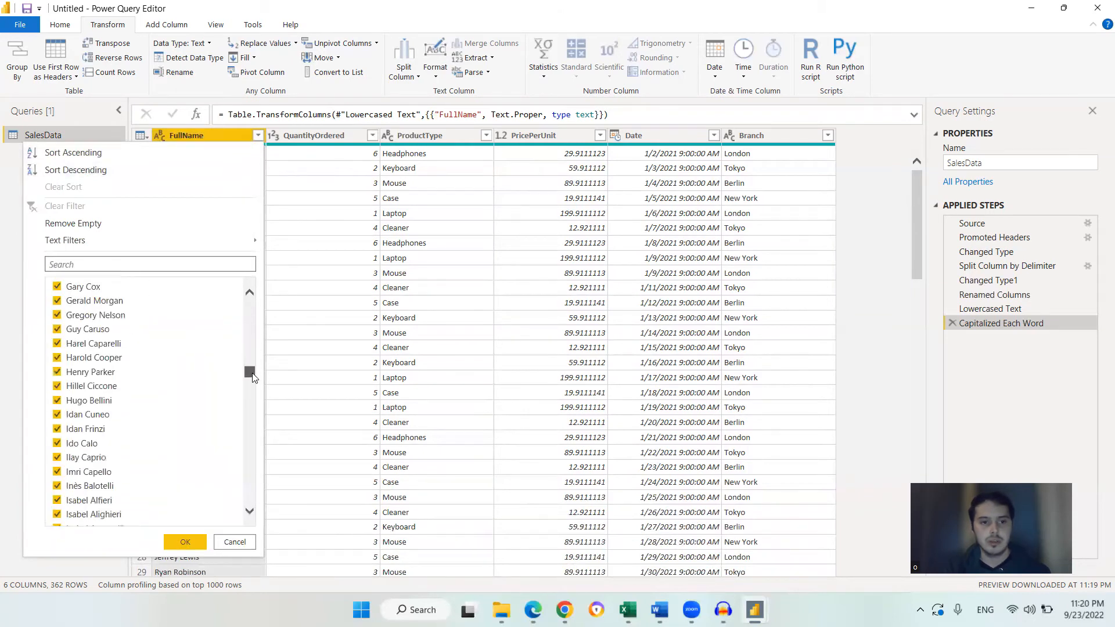
scroll(173, 407, "down", 6)
scroll(172, 420, "down", 20)
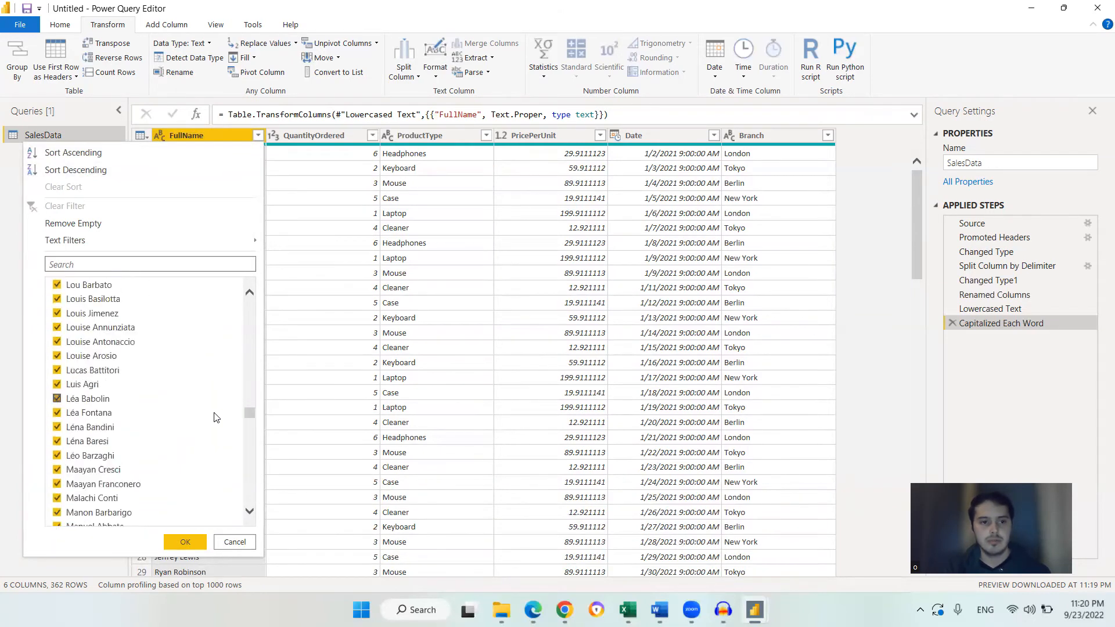
scroll(232, 470, "down", 10)
scroll(233, 470, "down", 5)
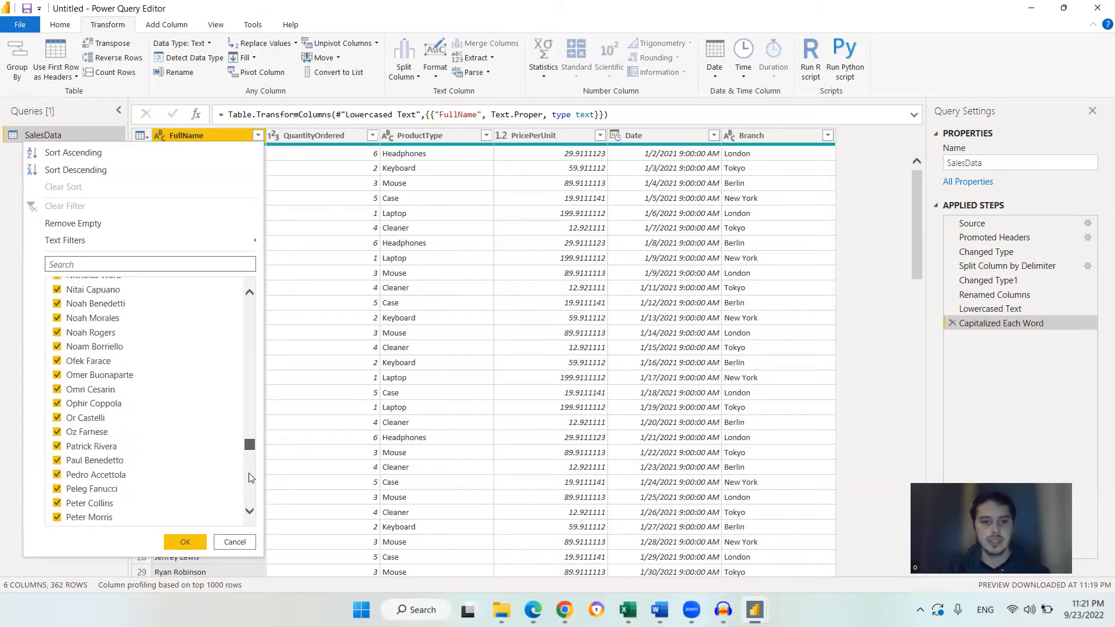
left_click_drag(245, 509, 251, 294)
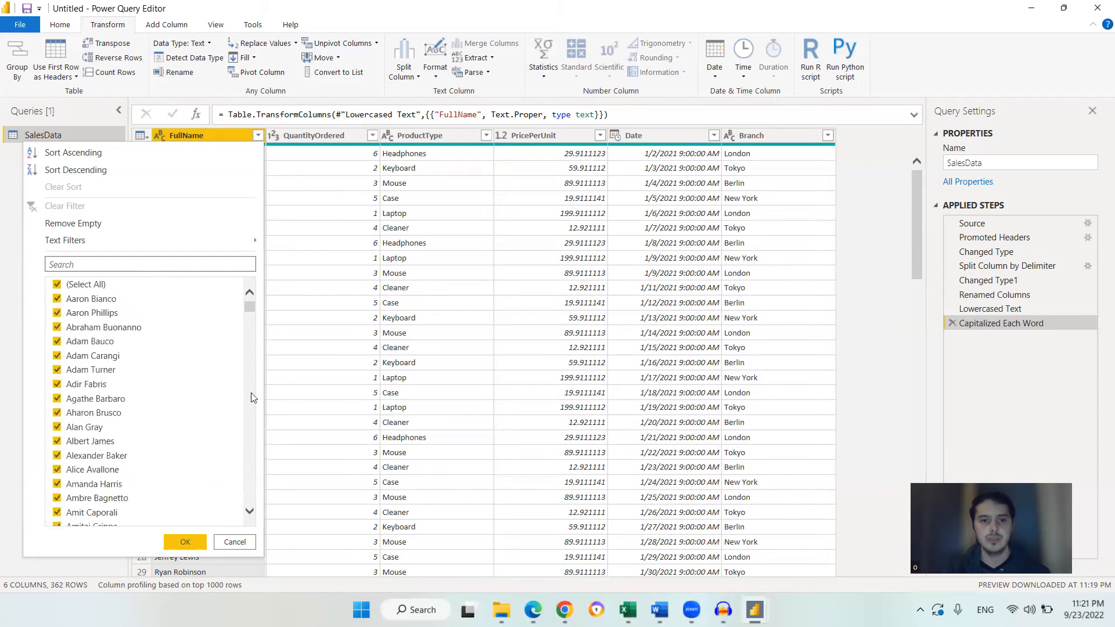
left_click(234, 542)
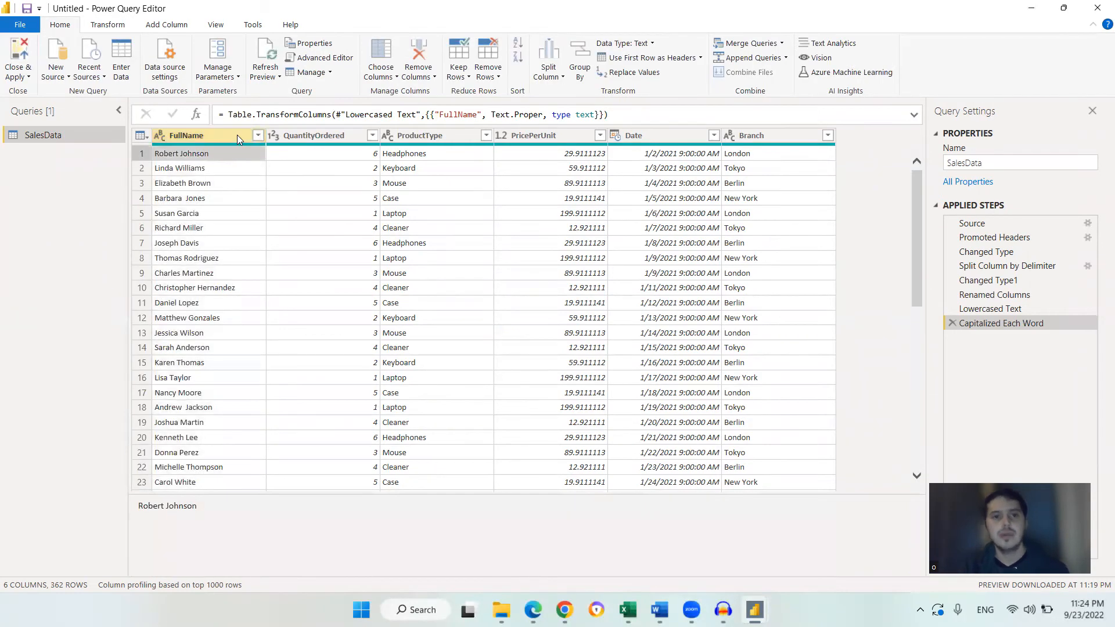
Open the Statistics options for the FullName column and dismiss them
scroll(233, 334, "down", 9)
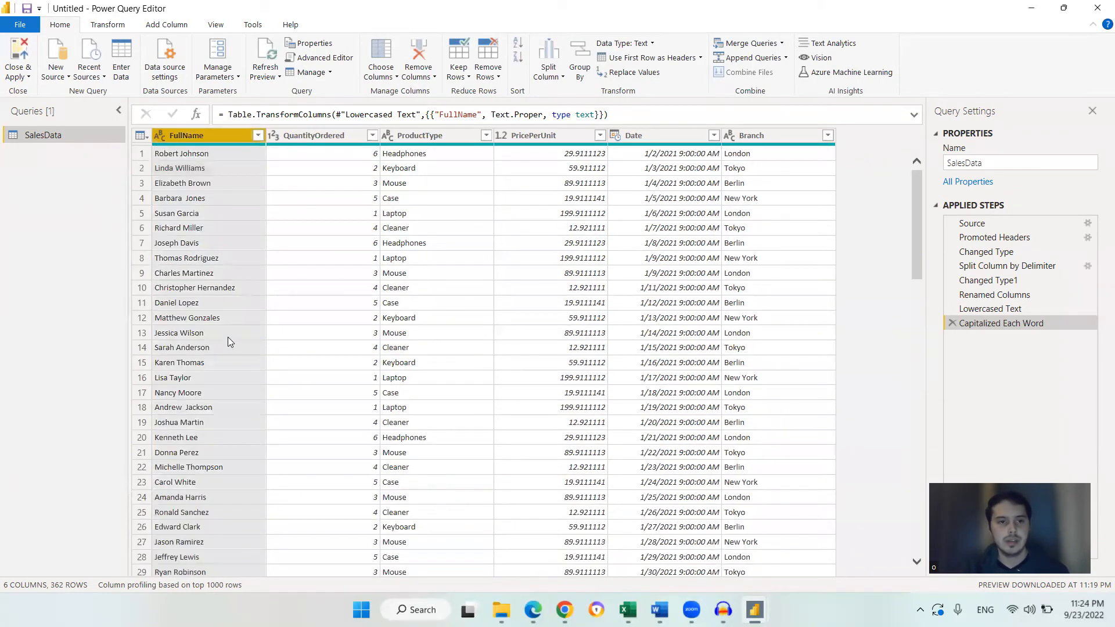
scroll(228, 340, "up", 9)
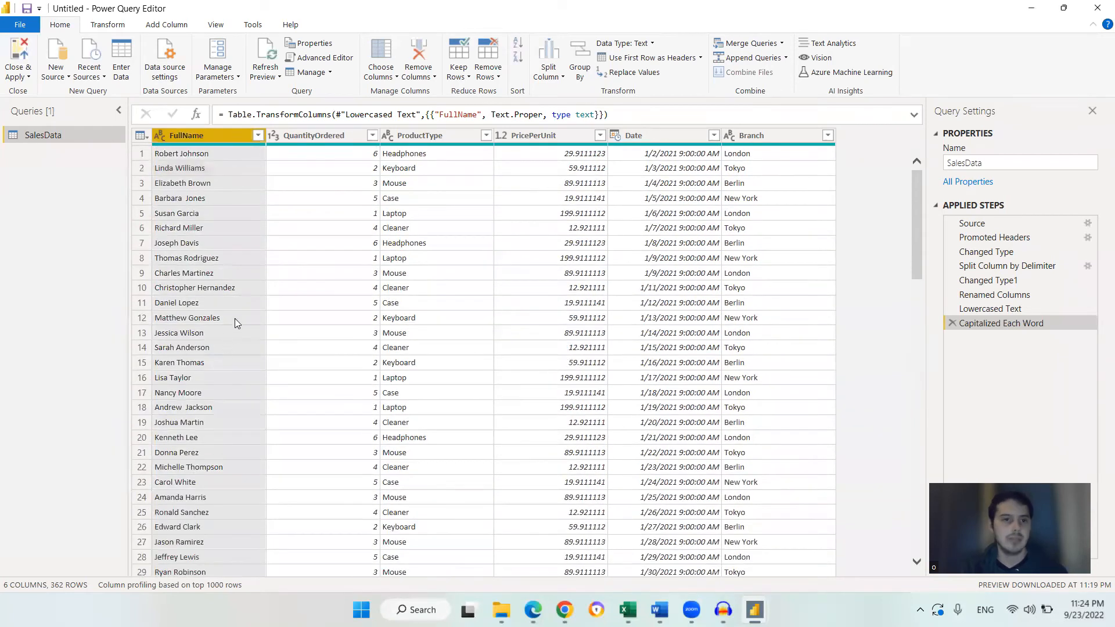
left_click(109, 27)
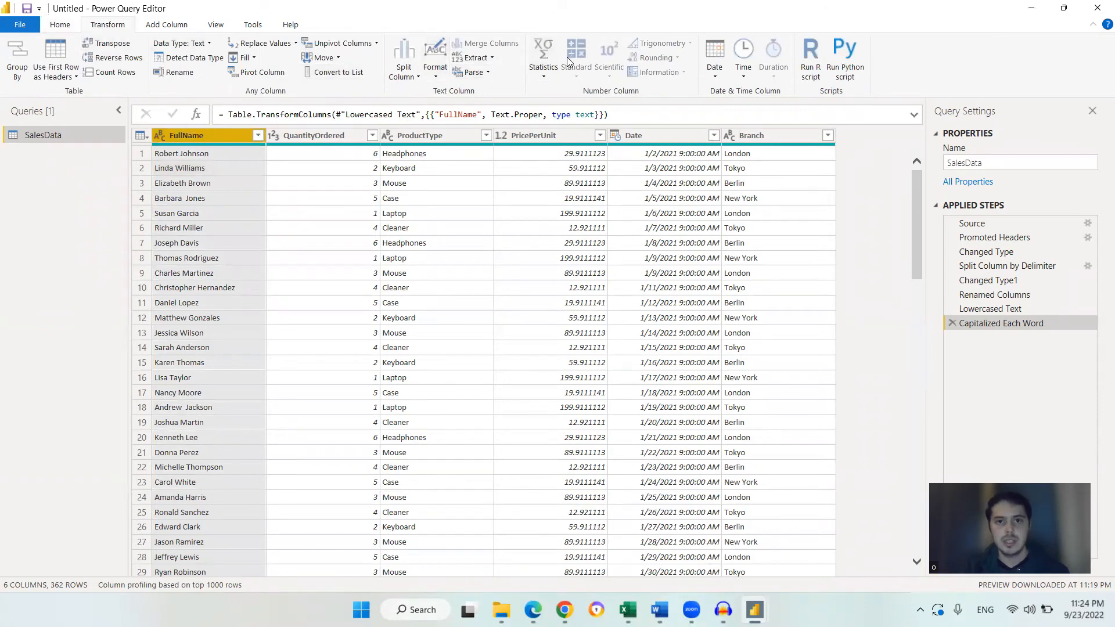
left_click(546, 73)
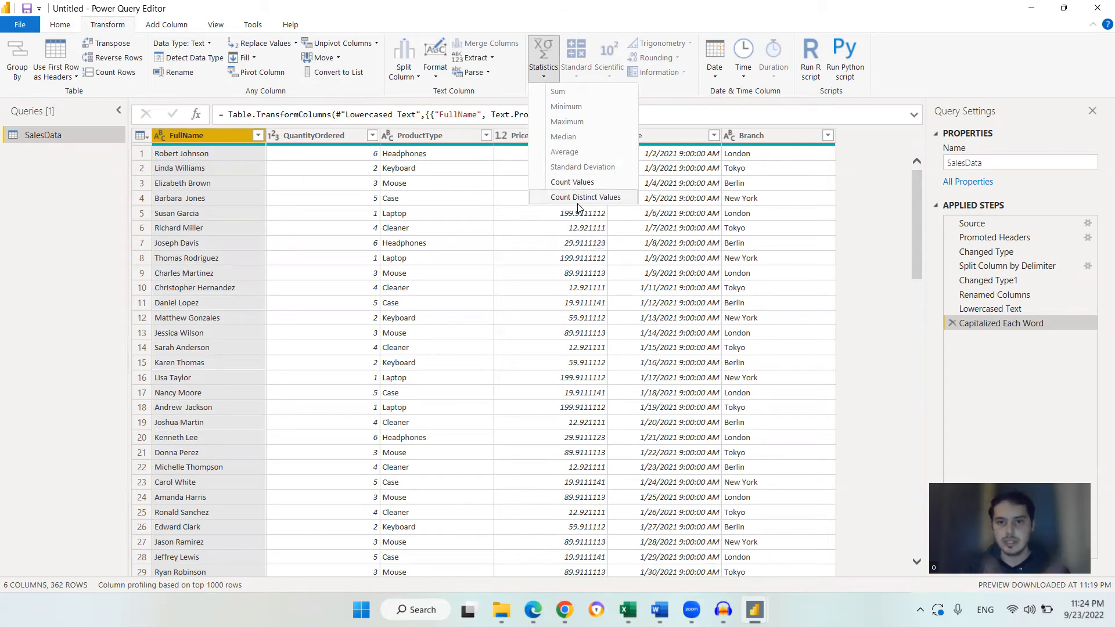
key("Escape")
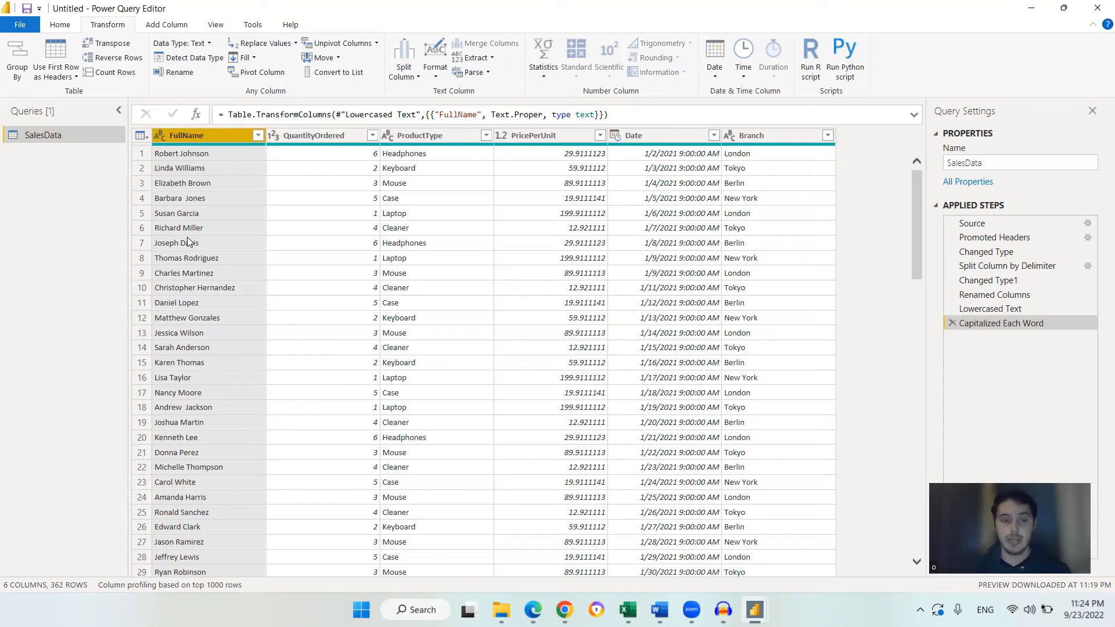
left_click(188, 242)
scroll(188, 247, "down", 6)
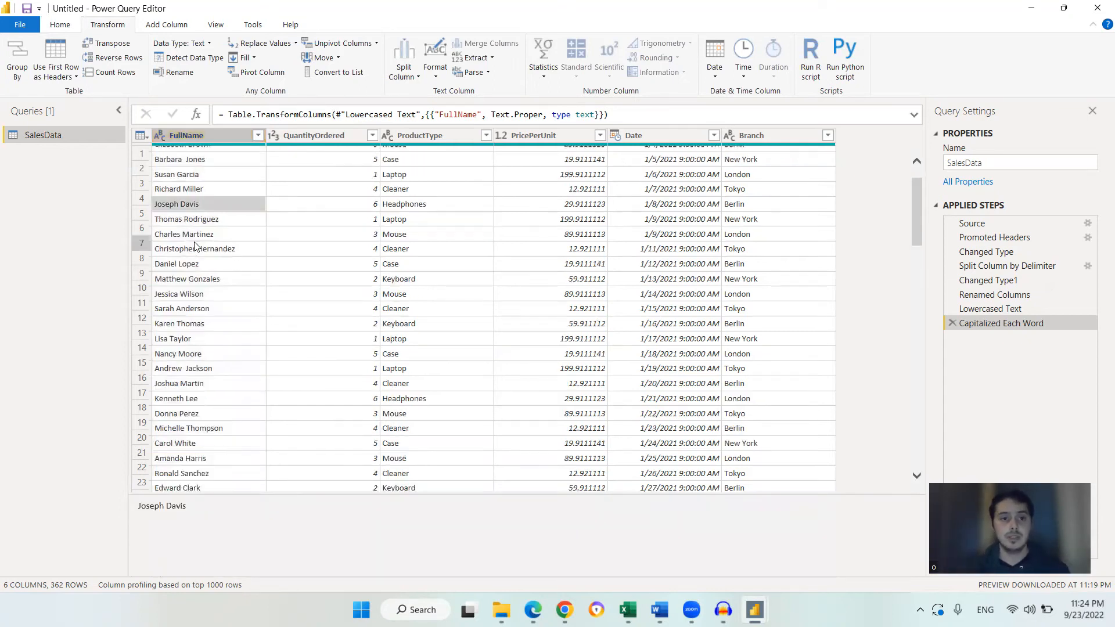
scroll(195, 259, "up", 6)
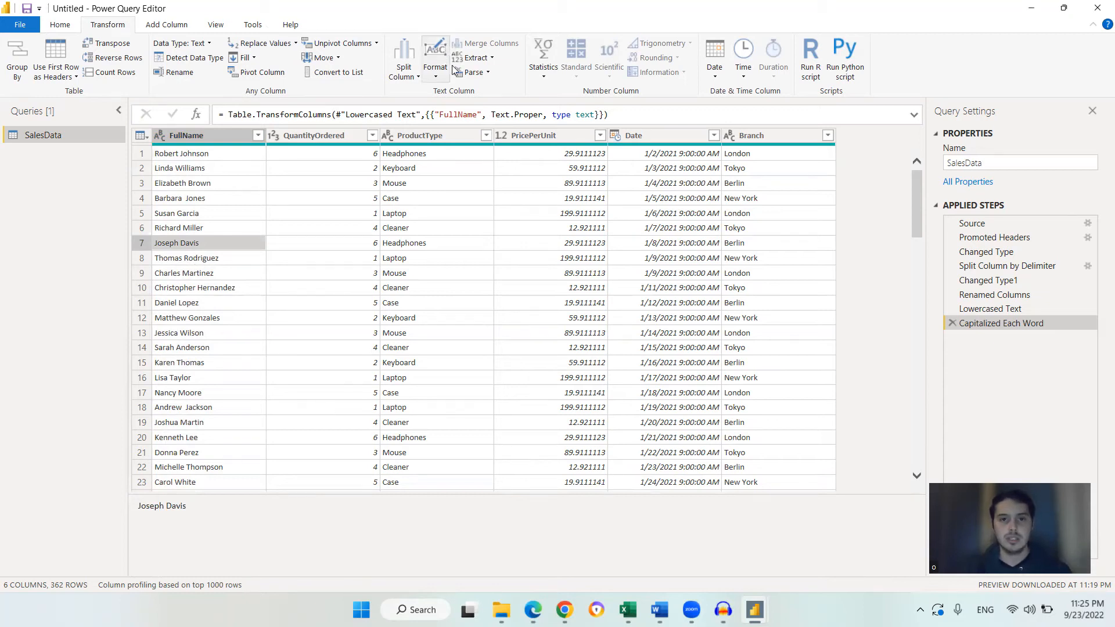
Count the distinct values of the FullName column, then delete the resulting count step
left_click(211, 136)
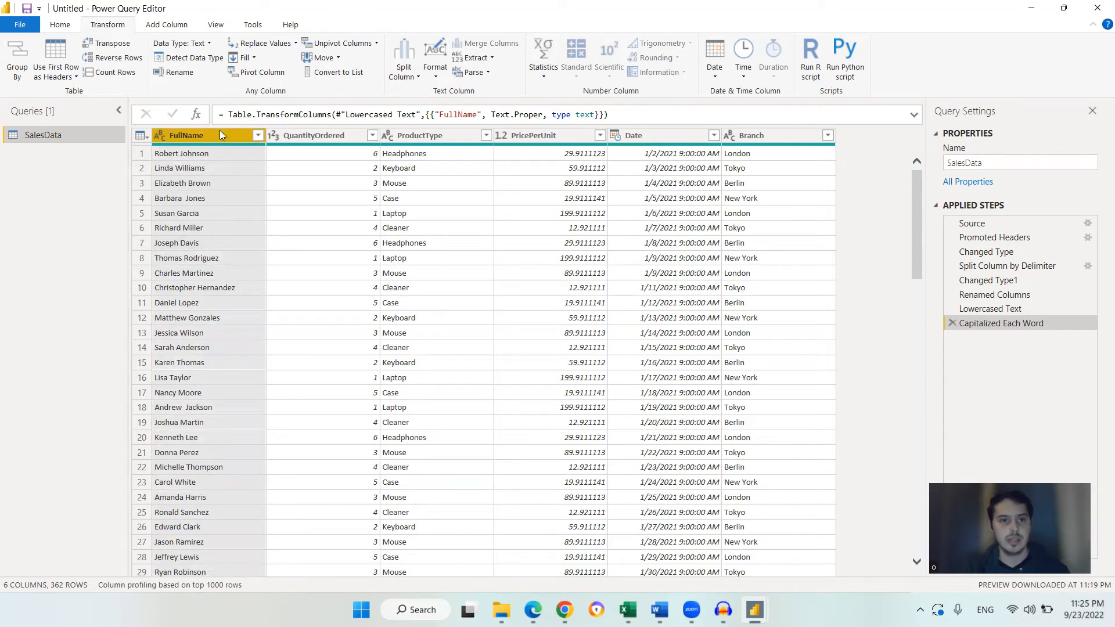
left_click(540, 52)
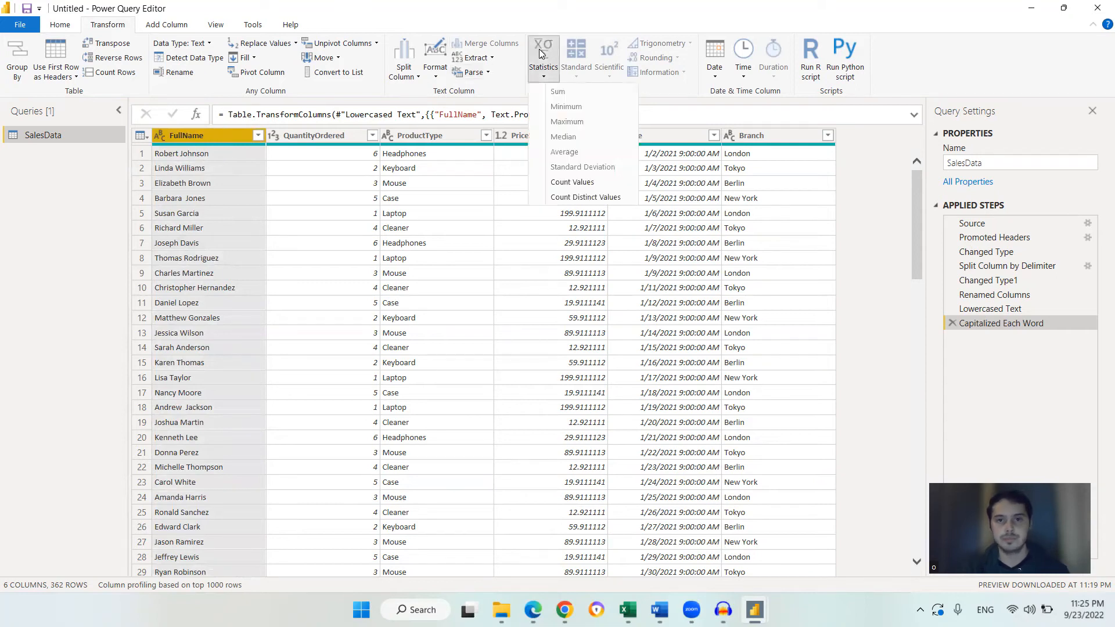
left_click(579, 199)
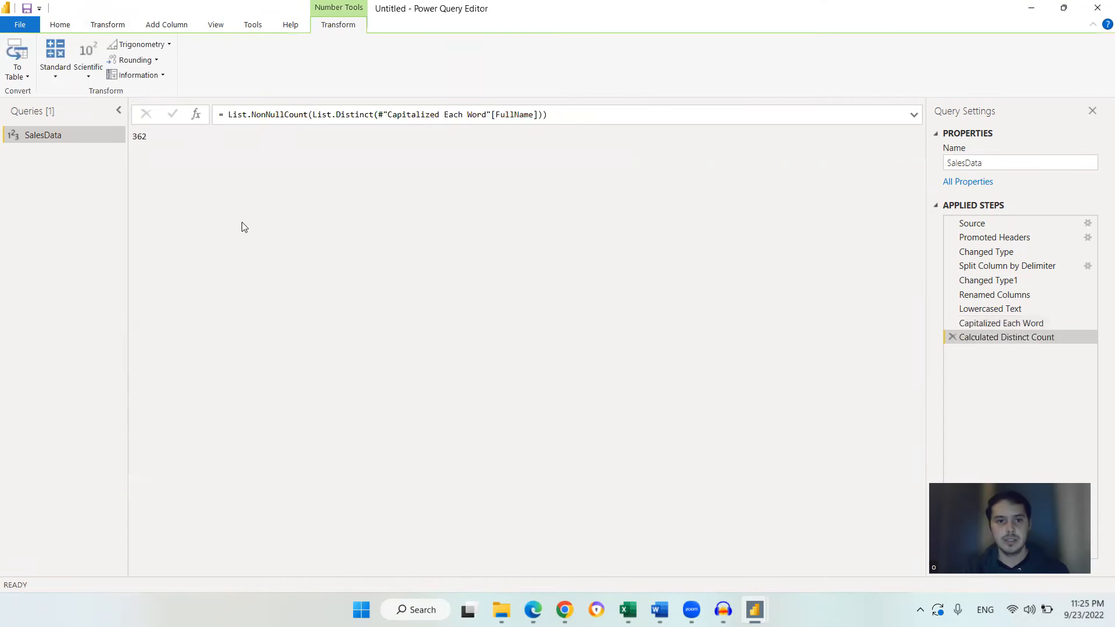
double_click(150, 136)
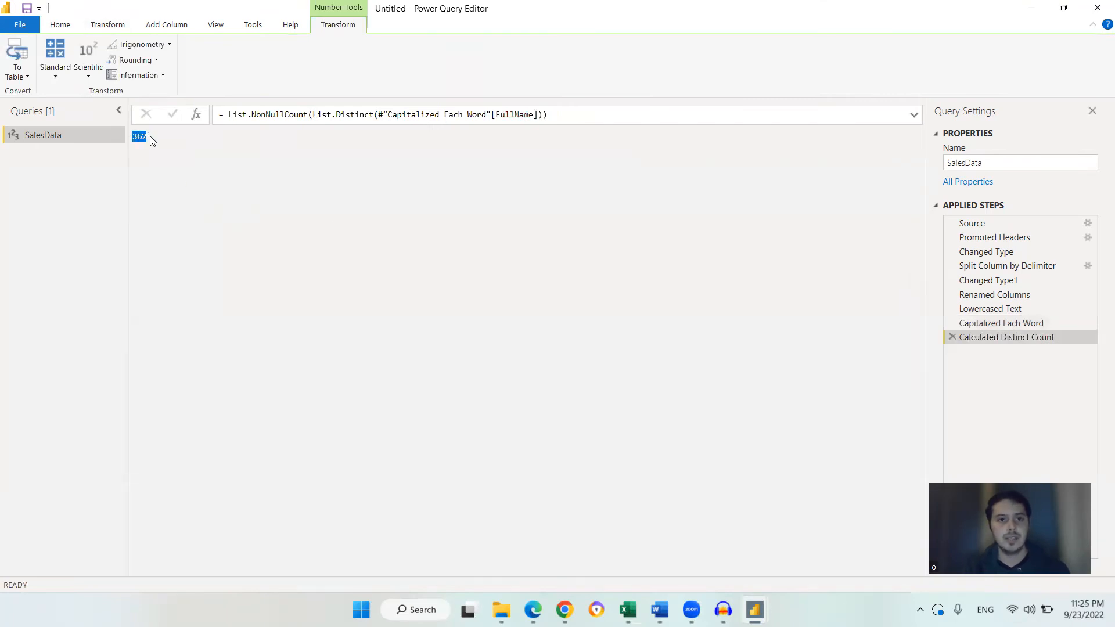
left_click(152, 141)
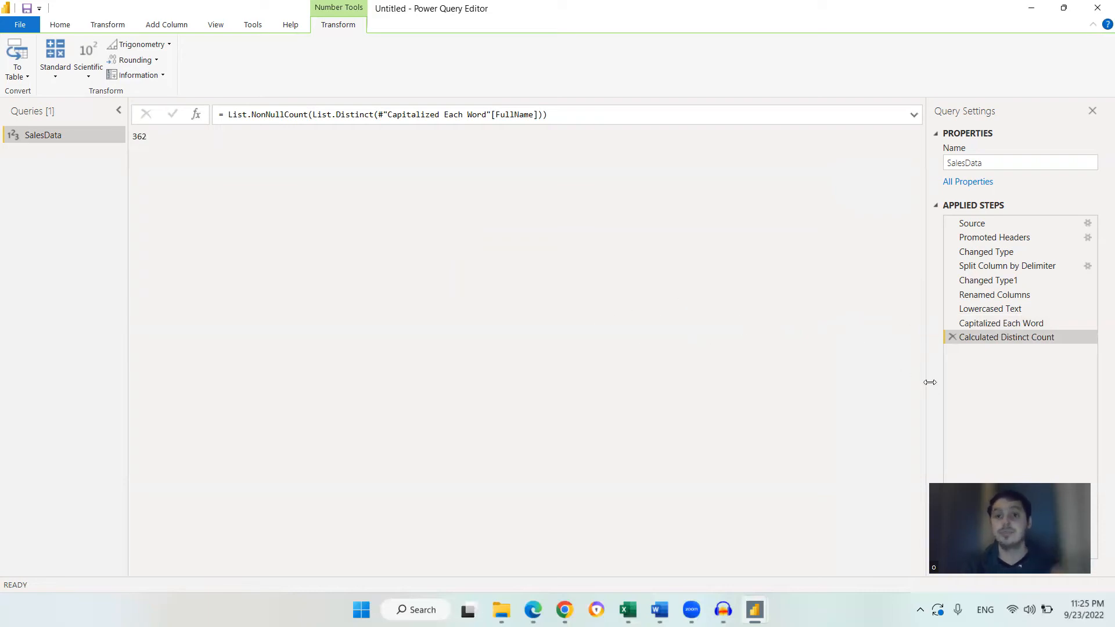
left_click(950, 338)
Scroll through the whole table to review the customer rows and column values
left_click_drag(916, 209, 920, 528)
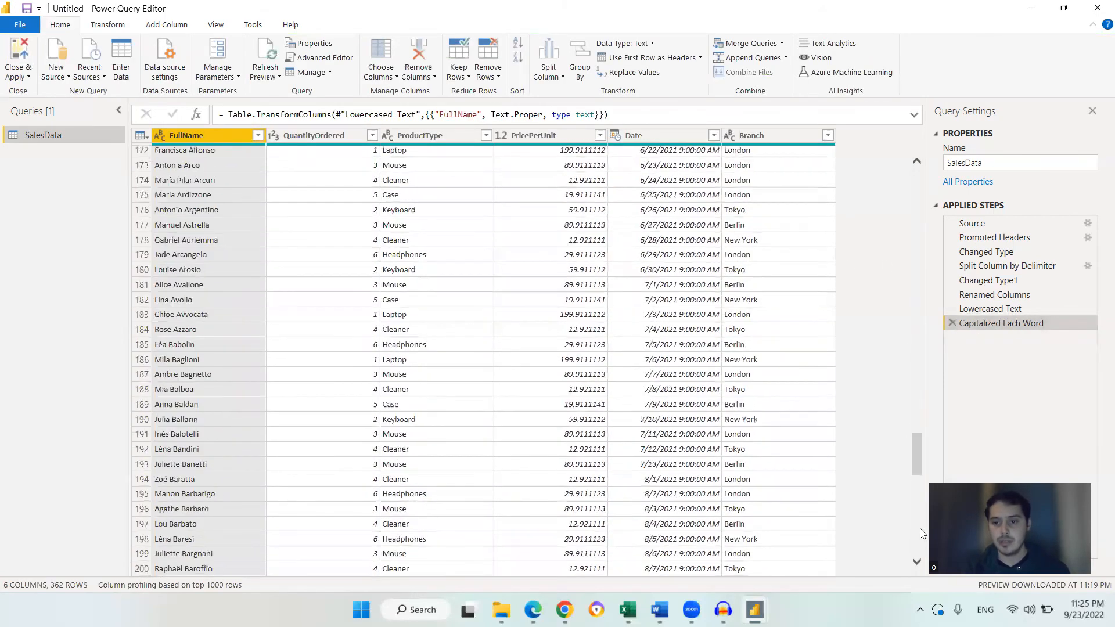
left_click_drag(919, 449, 918, 536)
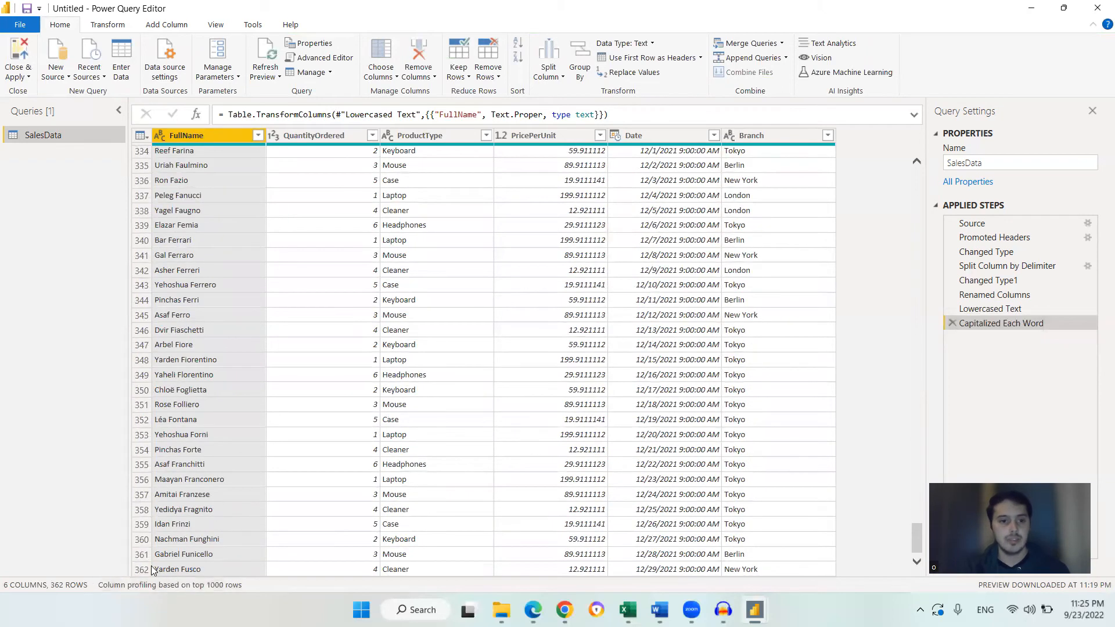
left_click_drag(918, 532, 911, 140)
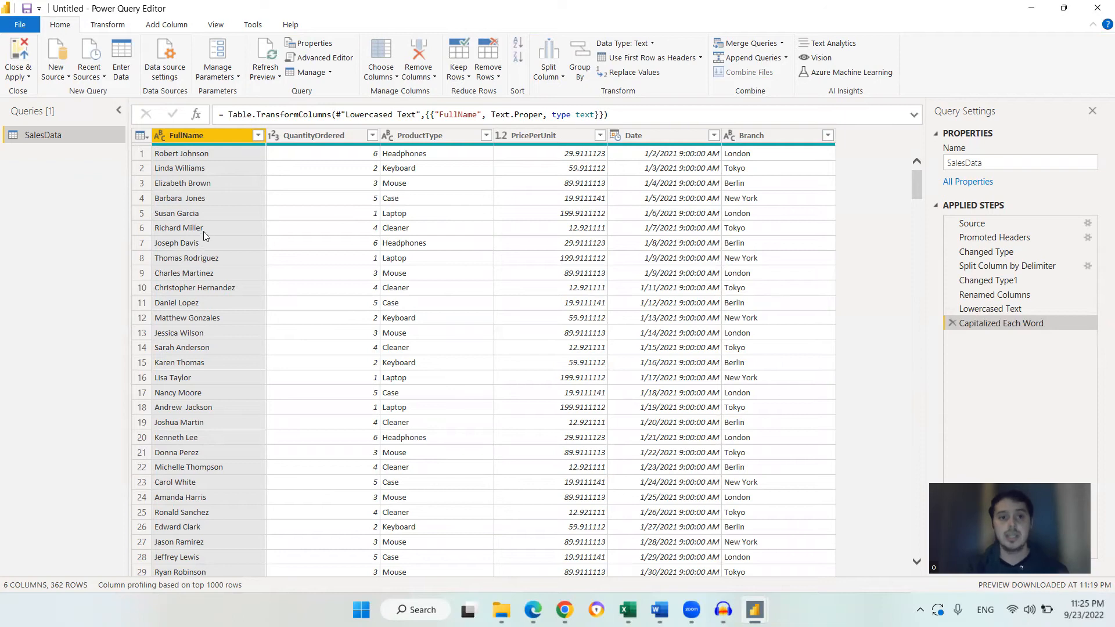
left_click(202, 231)
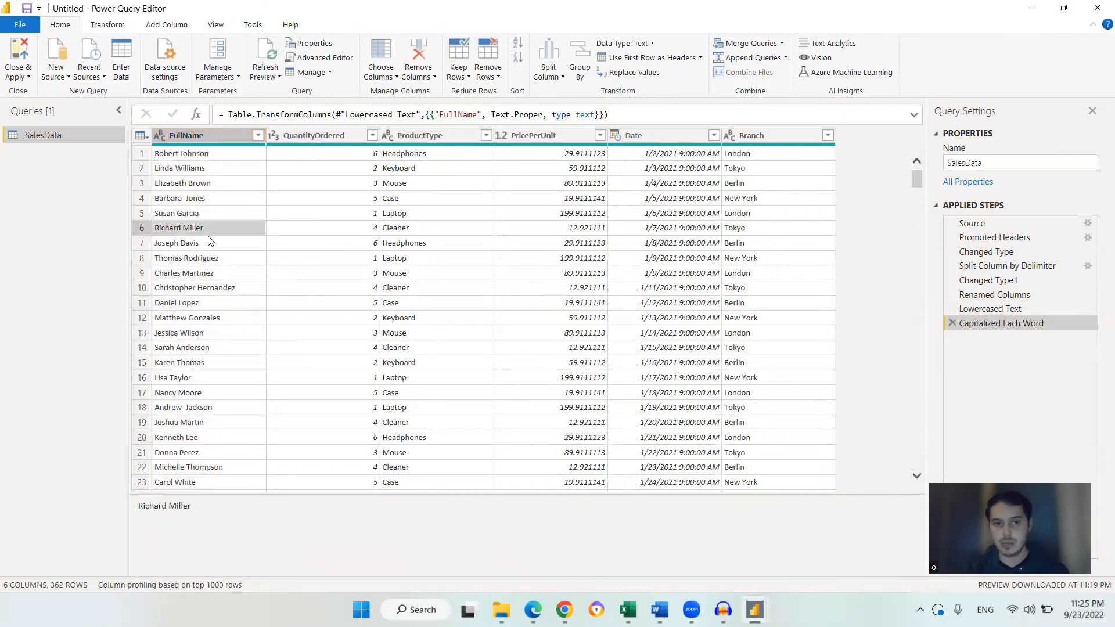
scroll(217, 204, "down", 1)
scroll(218, 205, "up", 1)
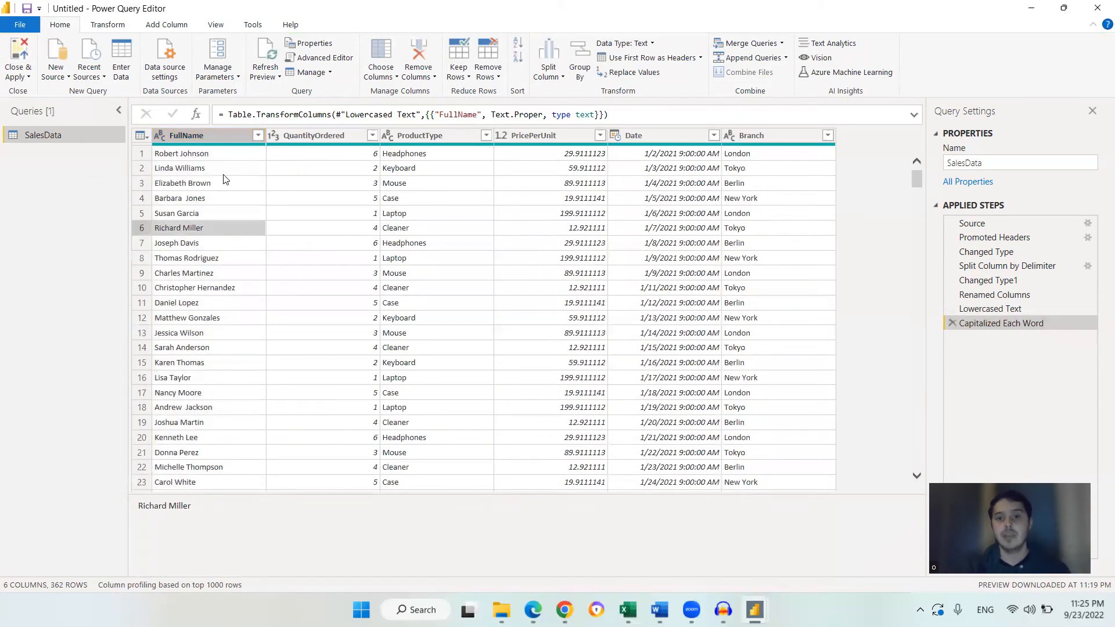
left_click(220, 142)
scroll(243, 242, "down", 10)
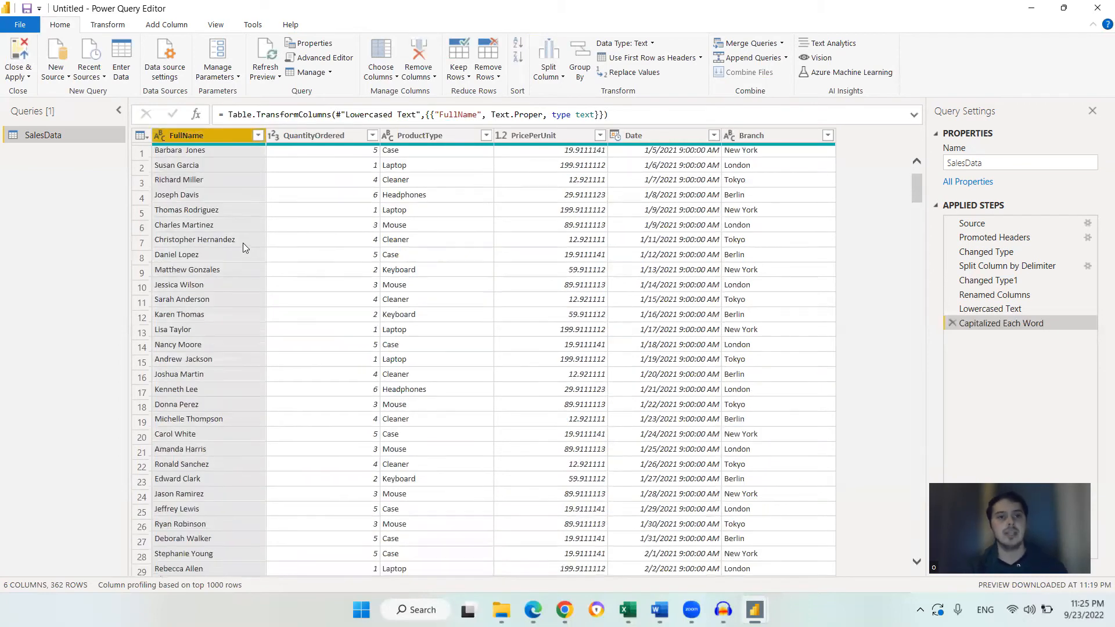
scroll(223, 240, "up", 10)
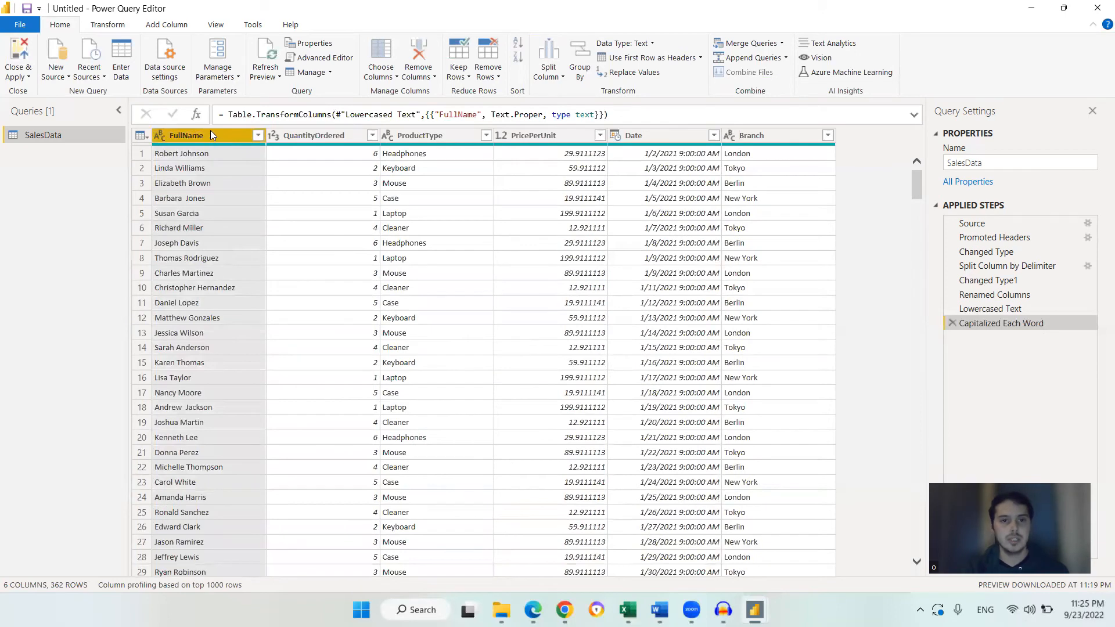
left_click(225, 152)
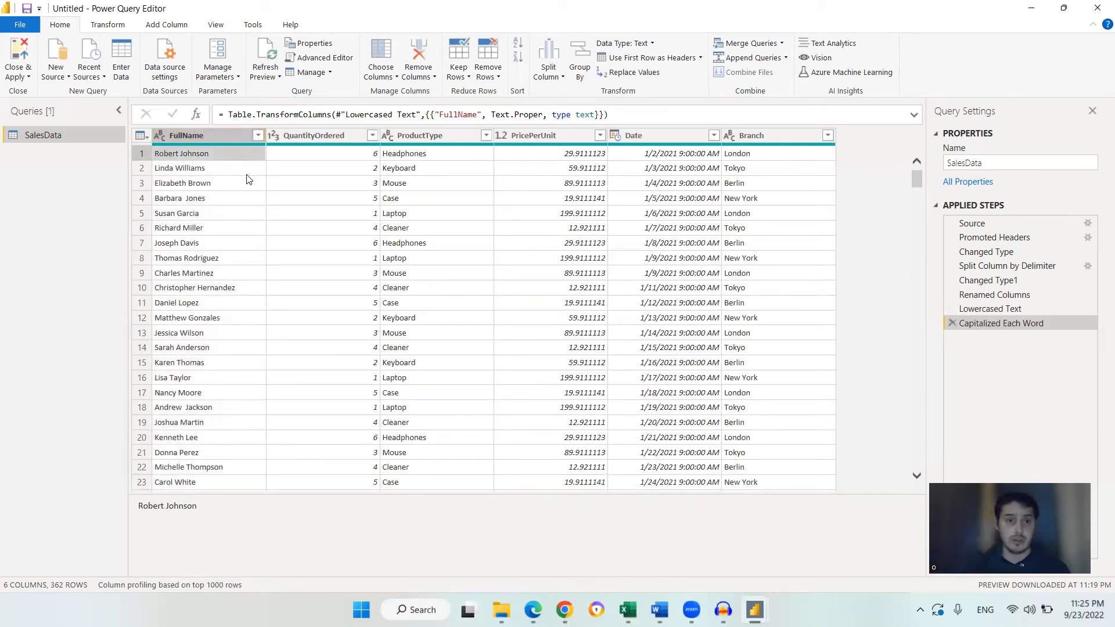
left_click(431, 158)
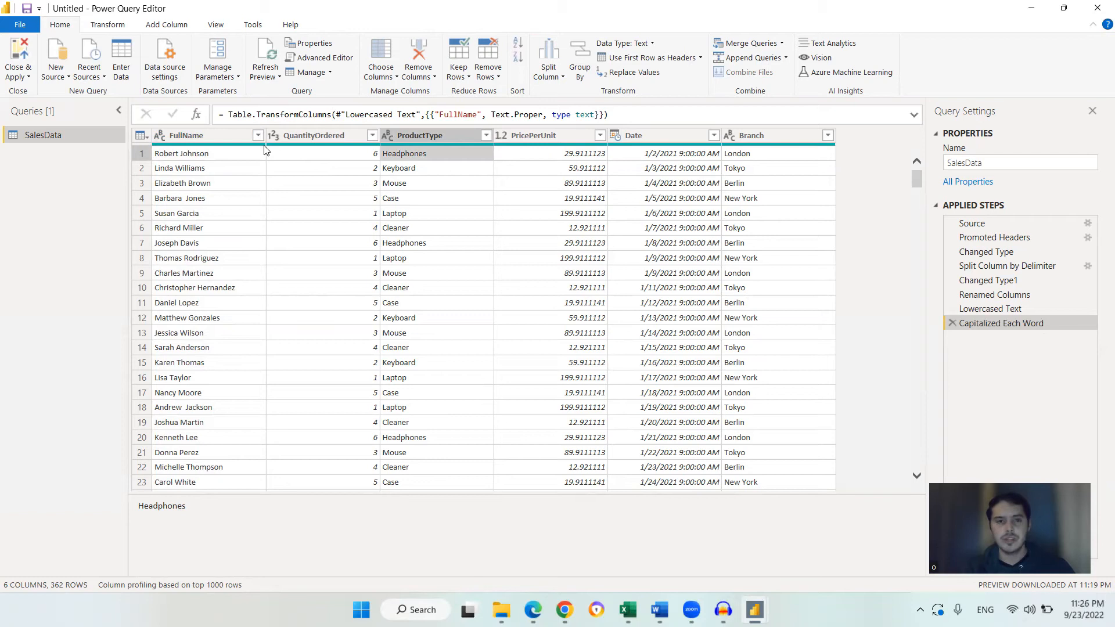
scroll(241, 215, "down", 3)
scroll(241, 225, "up", 3)
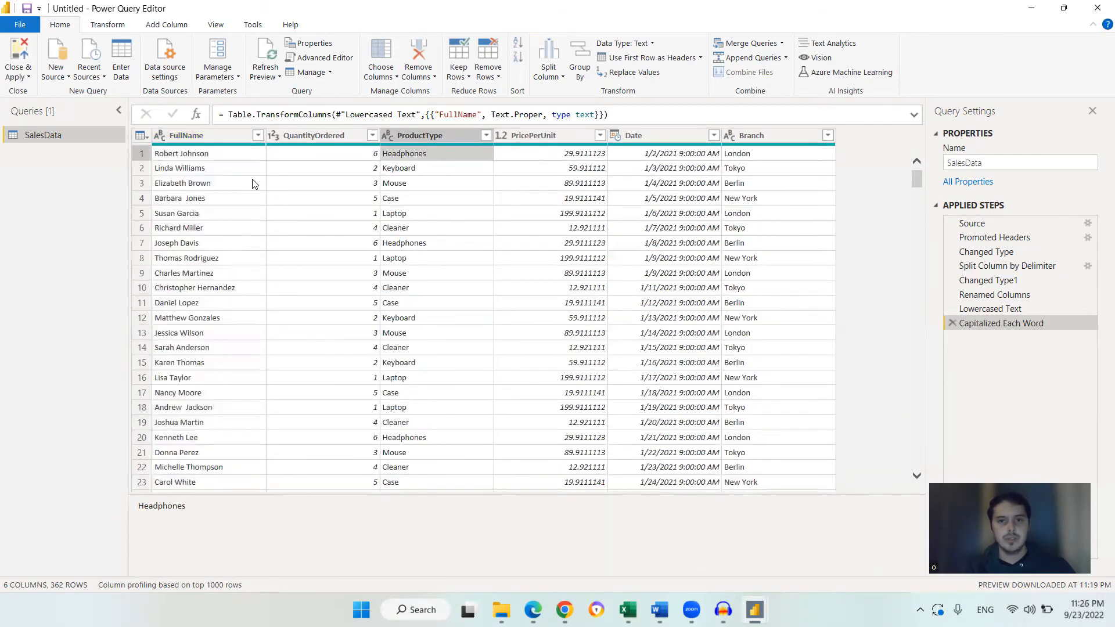
left_click(223, 136)
left_click(307, 200)
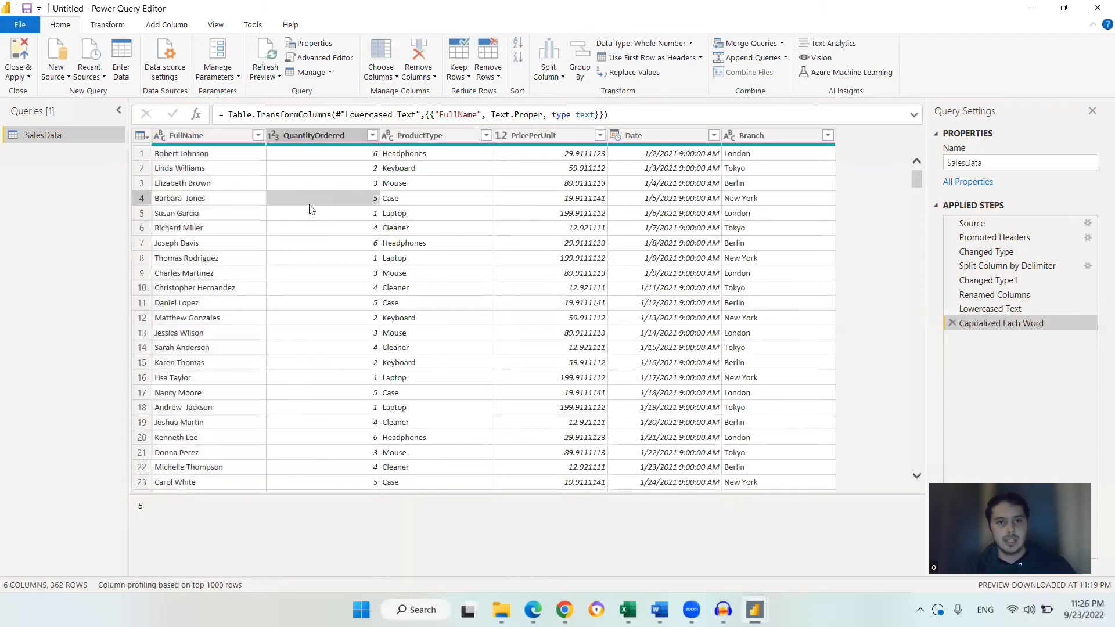
Switch to the Word notes, highlight the Sales column item, and minimize the document
mouse_move(659, 610)
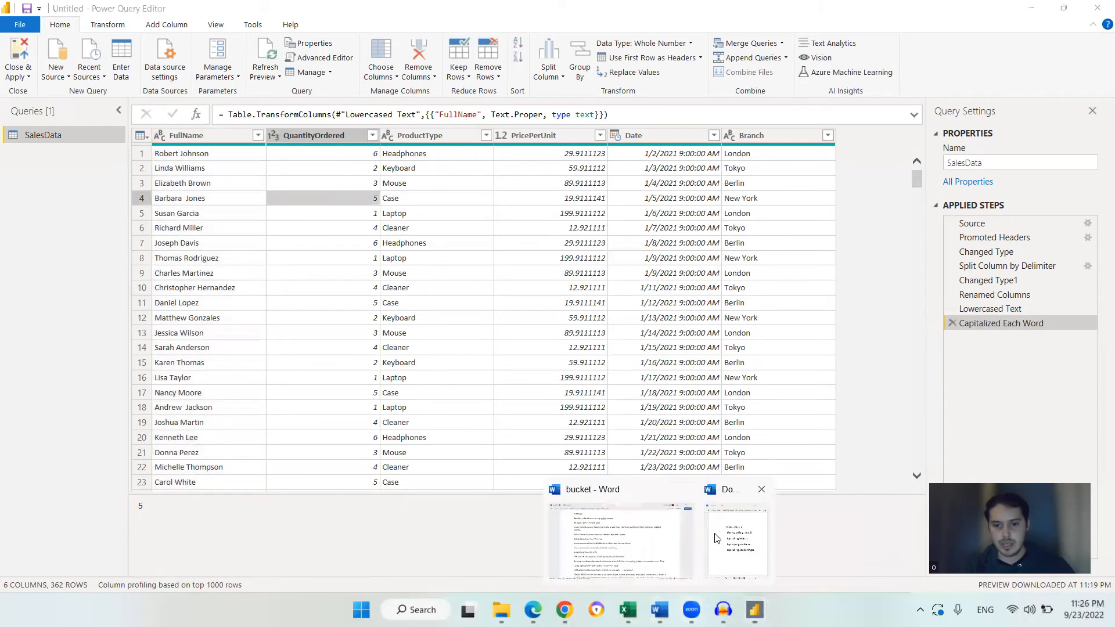
left_click(714, 539)
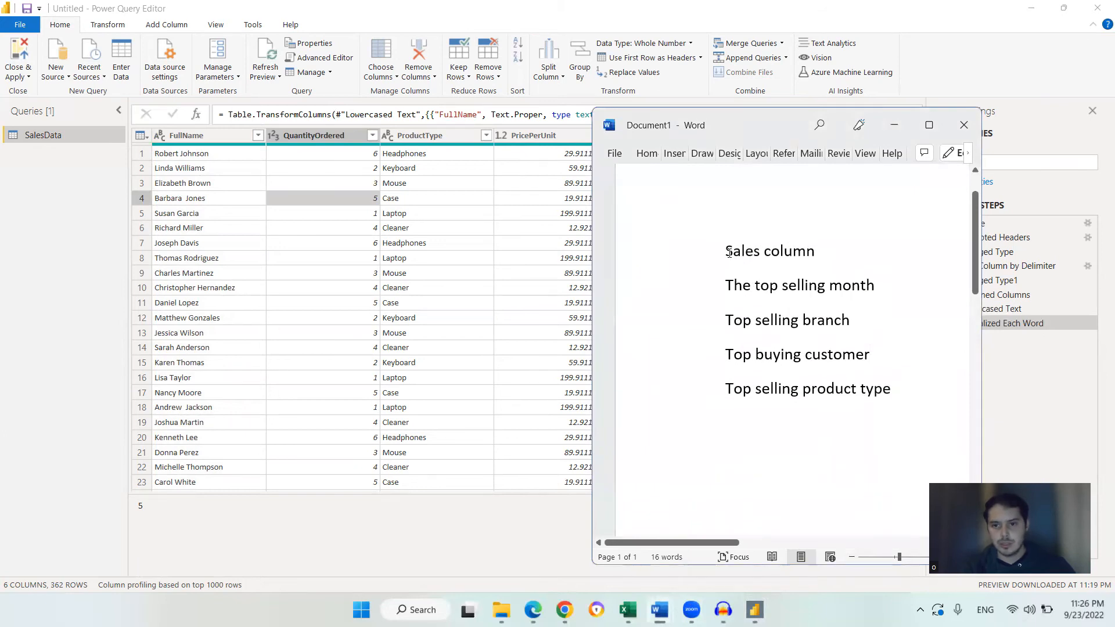
left_click_drag(826, 251, 825, 251)
left_click(816, 265)
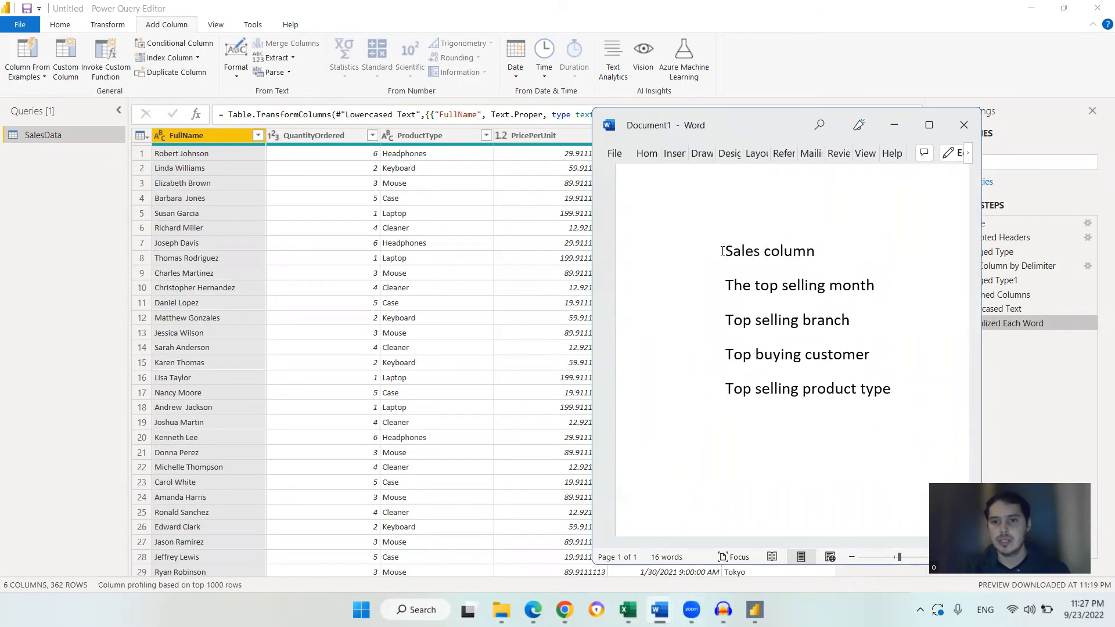
left_click_drag(722, 251, 808, 255)
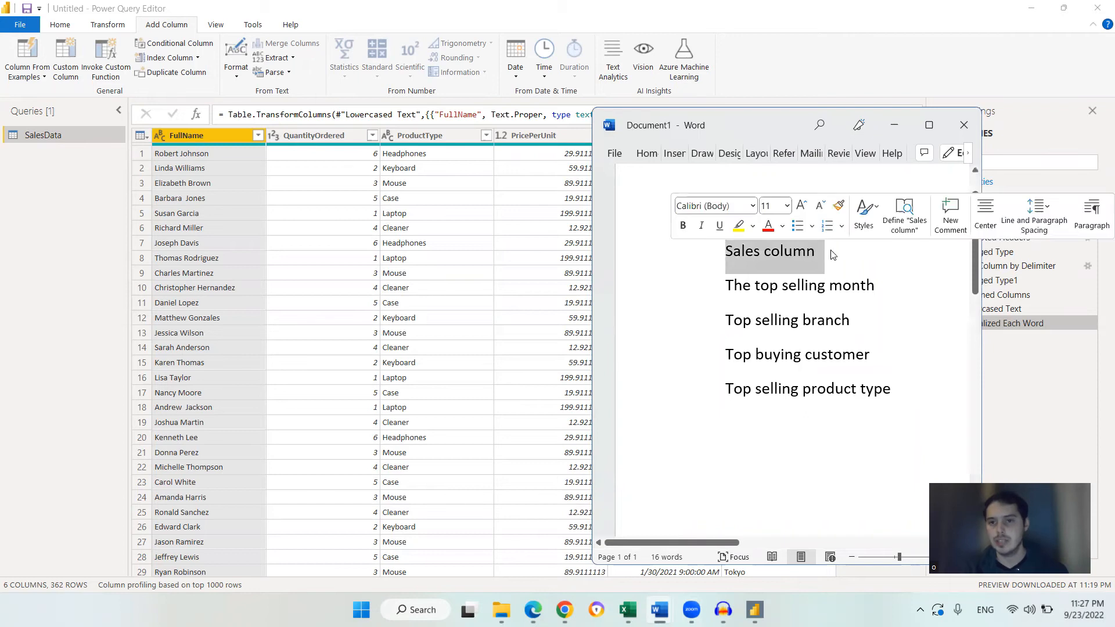
left_click(830, 251)
left_click(894, 126)
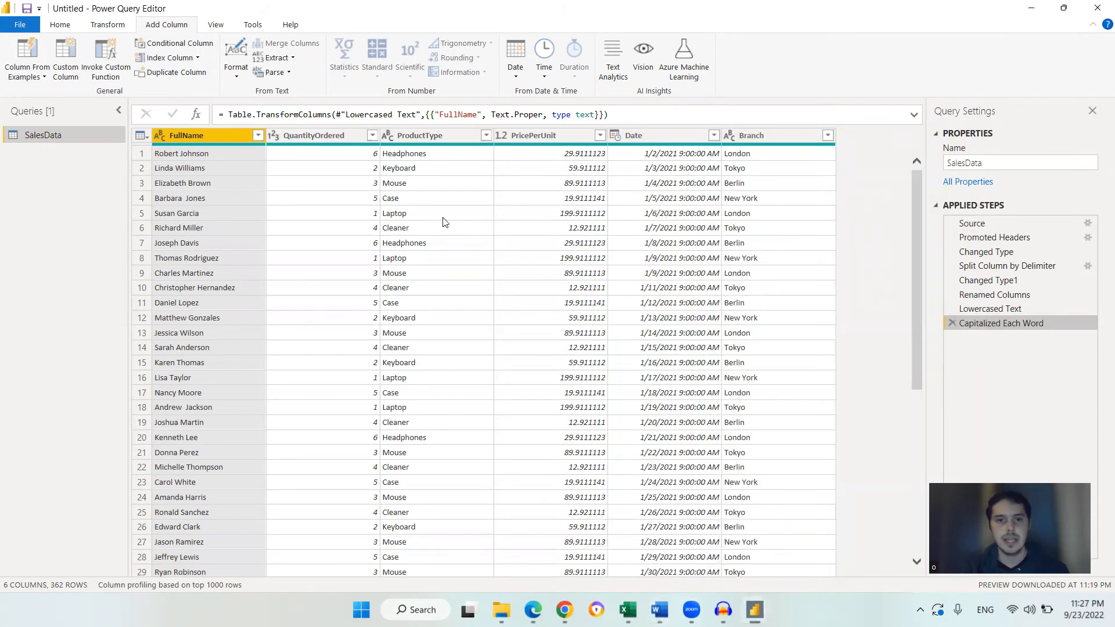
Select the QuantityOrdered column and open the Multiply standard operation to add a new column
left_click(331, 154)
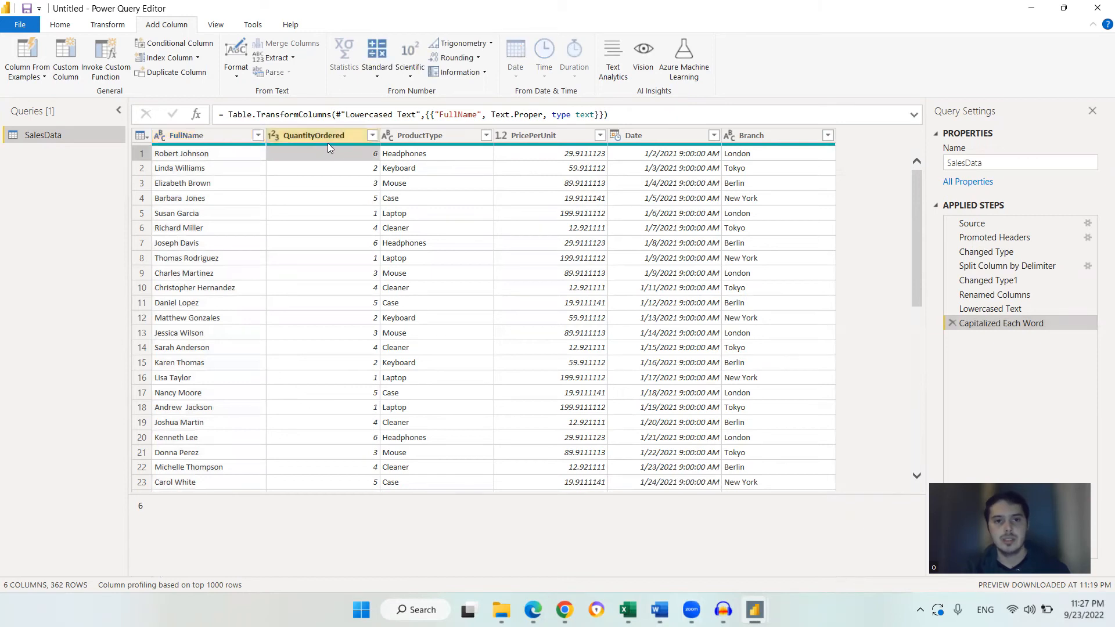
left_click(572, 156)
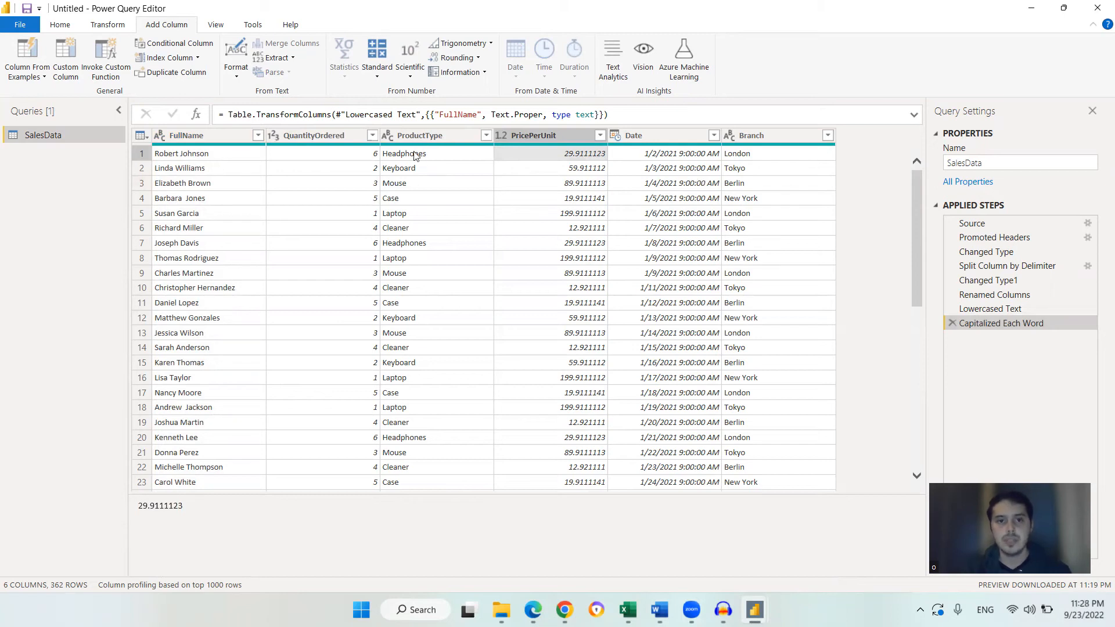
left_click(310, 134)
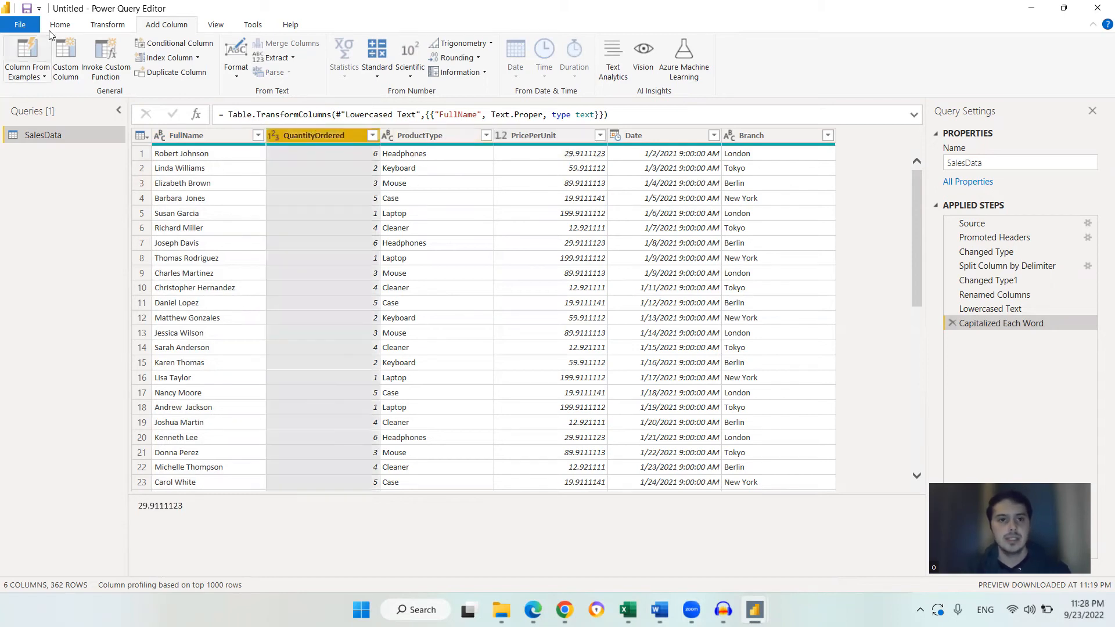
left_click(100, 23)
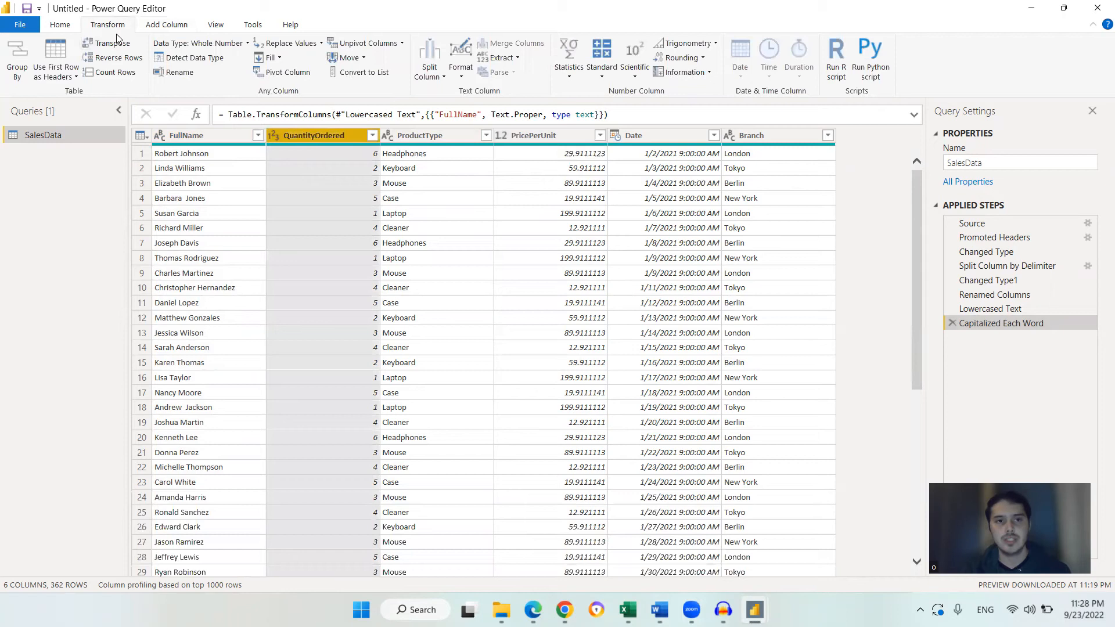
left_click(167, 25)
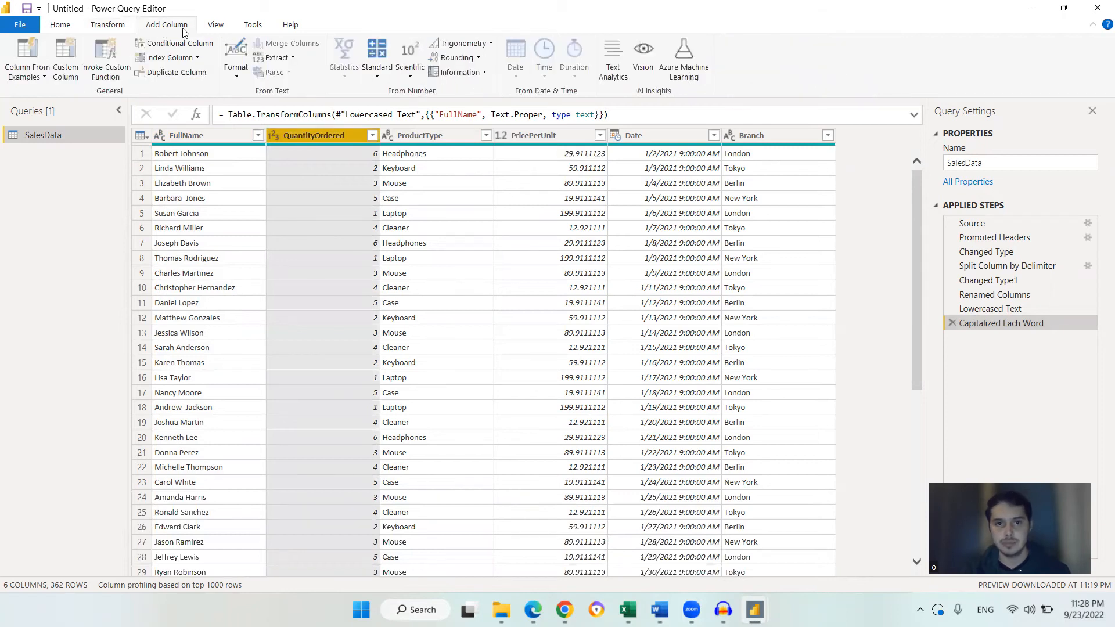
left_click(384, 75)
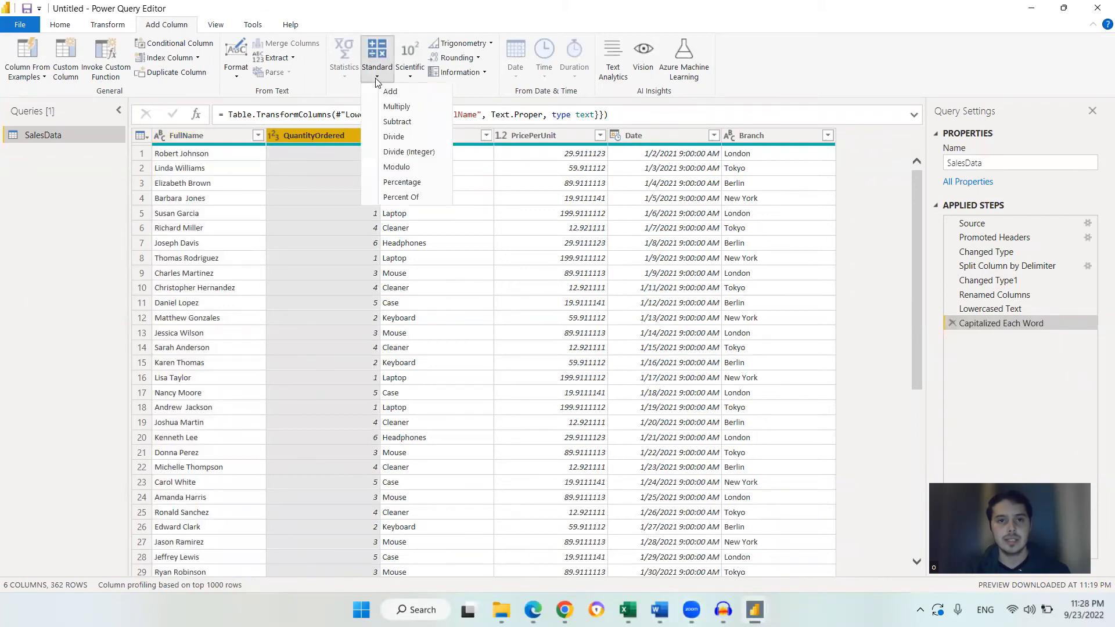
left_click(423, 111)
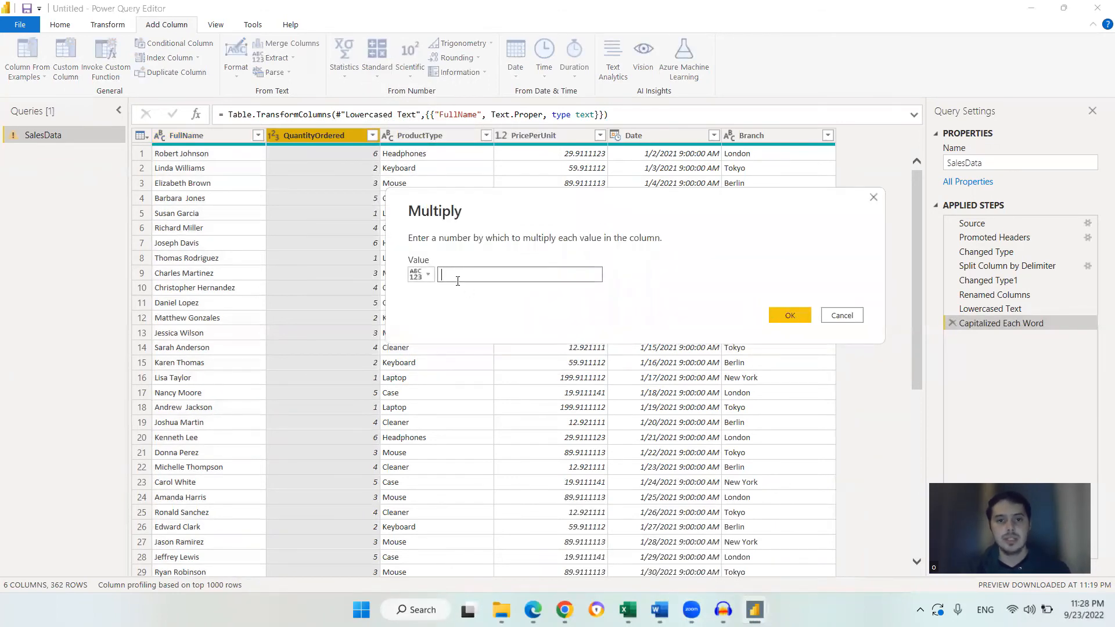
type("12324")
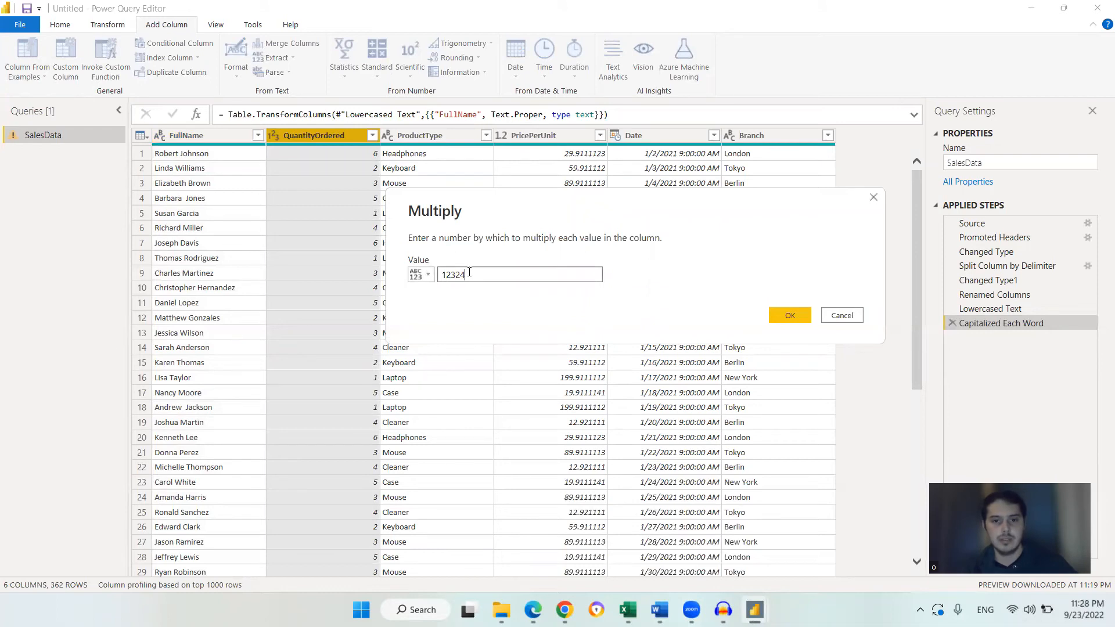
key("BackSpace")
key("BackSpace")
key("BackSpace")
key("BackSpace")
key("BackSpace")
key("BackSpace")
key("BackSpace")
key("BackSpace")
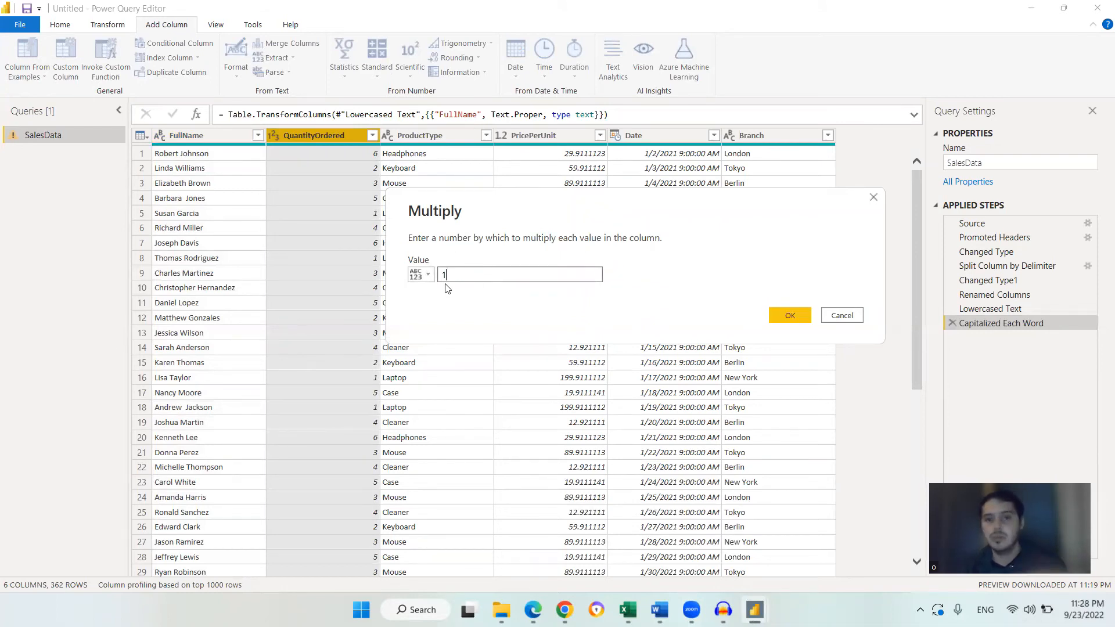
key("BackSpace")
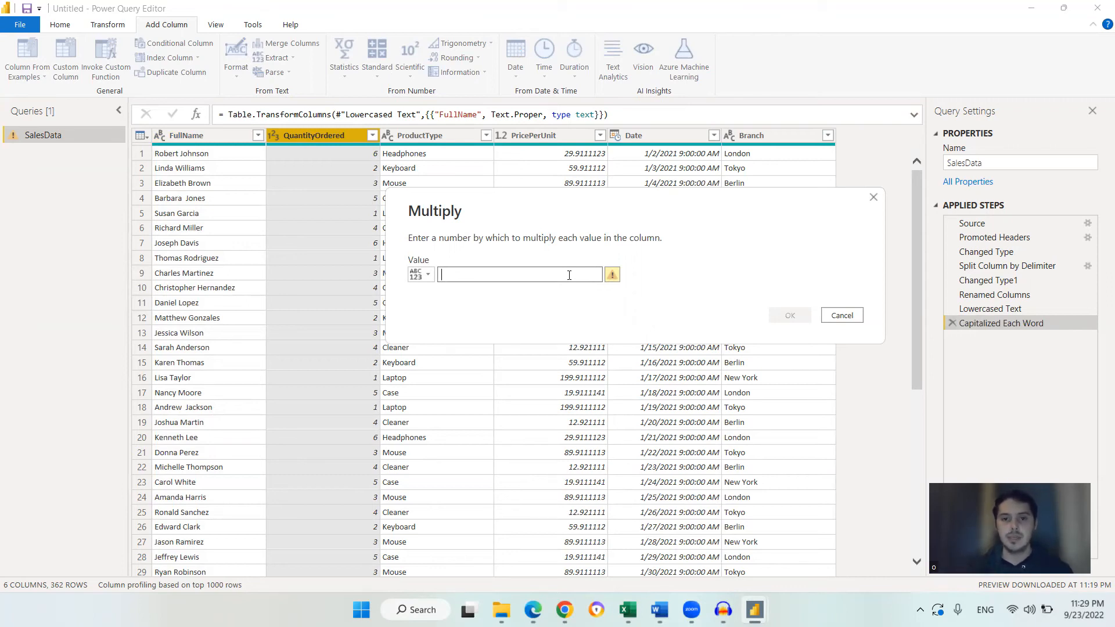
Multiply QuantityOrdered by the values in the PricePerUnit column to add a new column
left_click(420, 275)
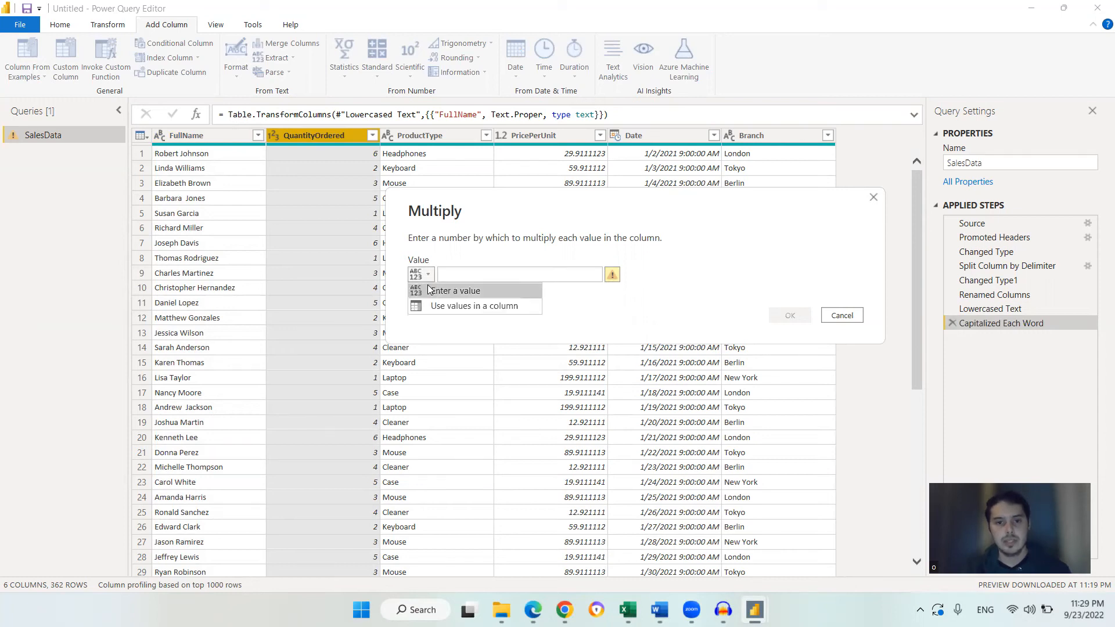
left_click(491, 307)
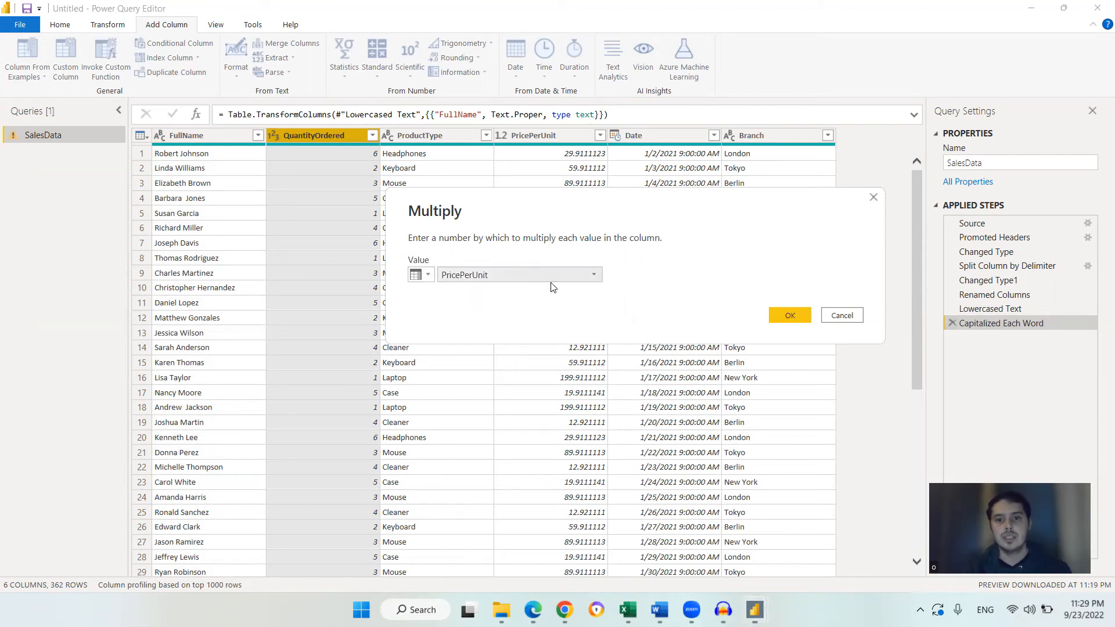
left_click(528, 275)
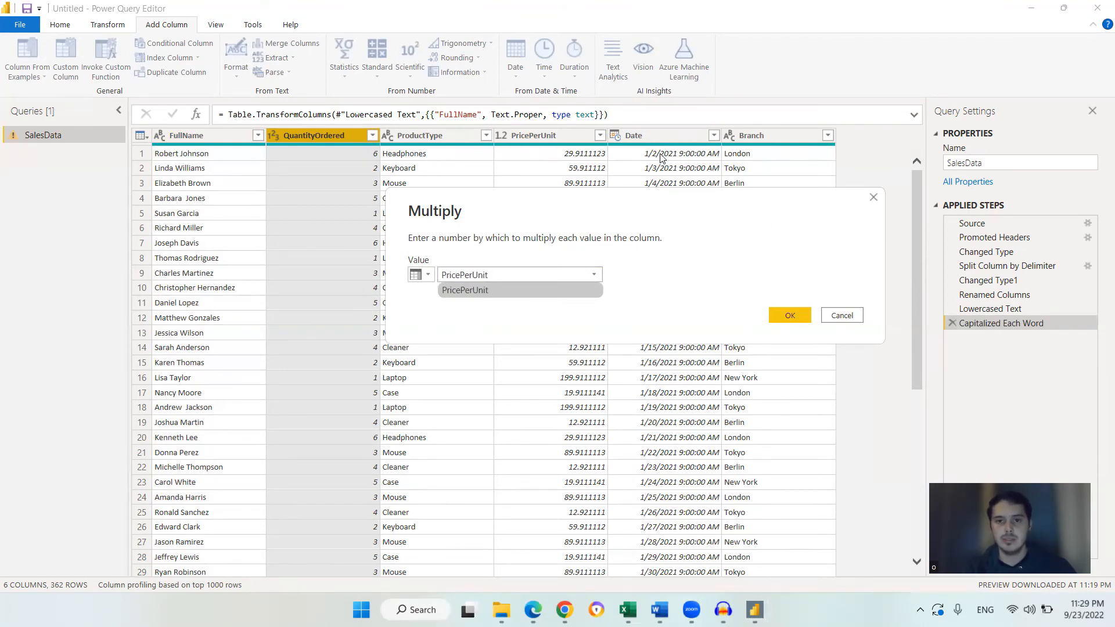
left_click(512, 289)
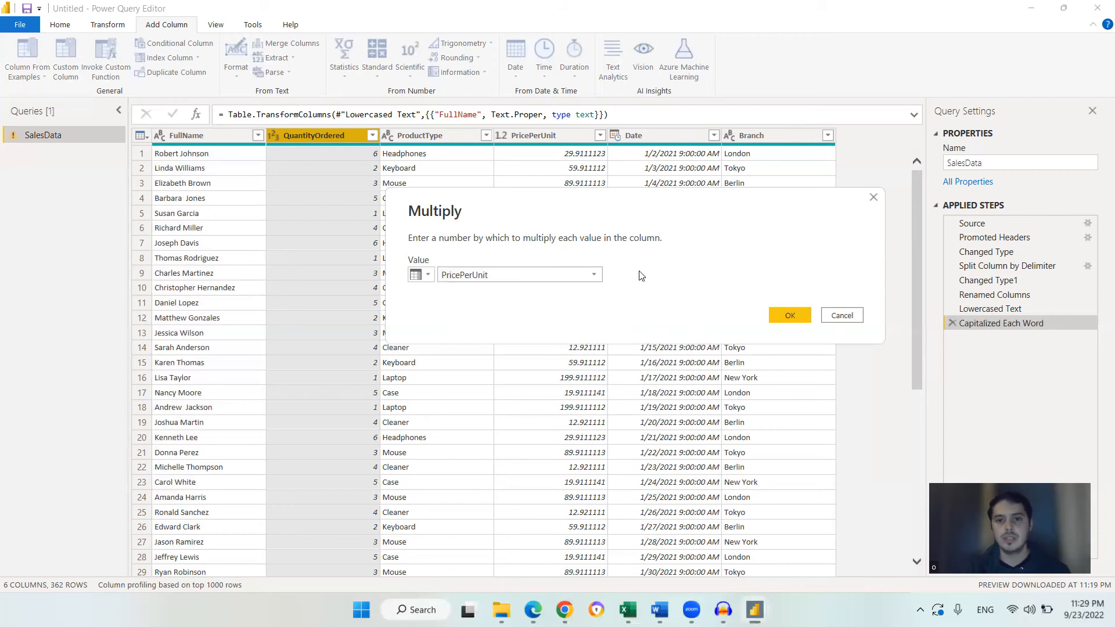
left_click(784, 315)
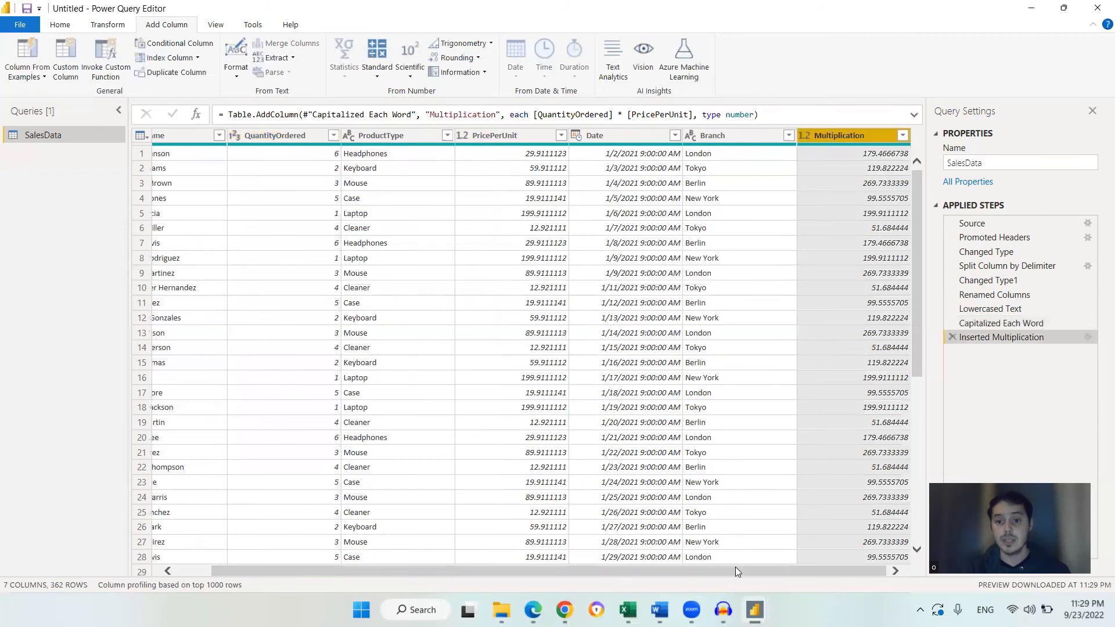
Check the quantity and price cell values, then delete the inserted multiplication step
scroll(867, 299, "down", 3)
scroll(868, 310, "up", 1)
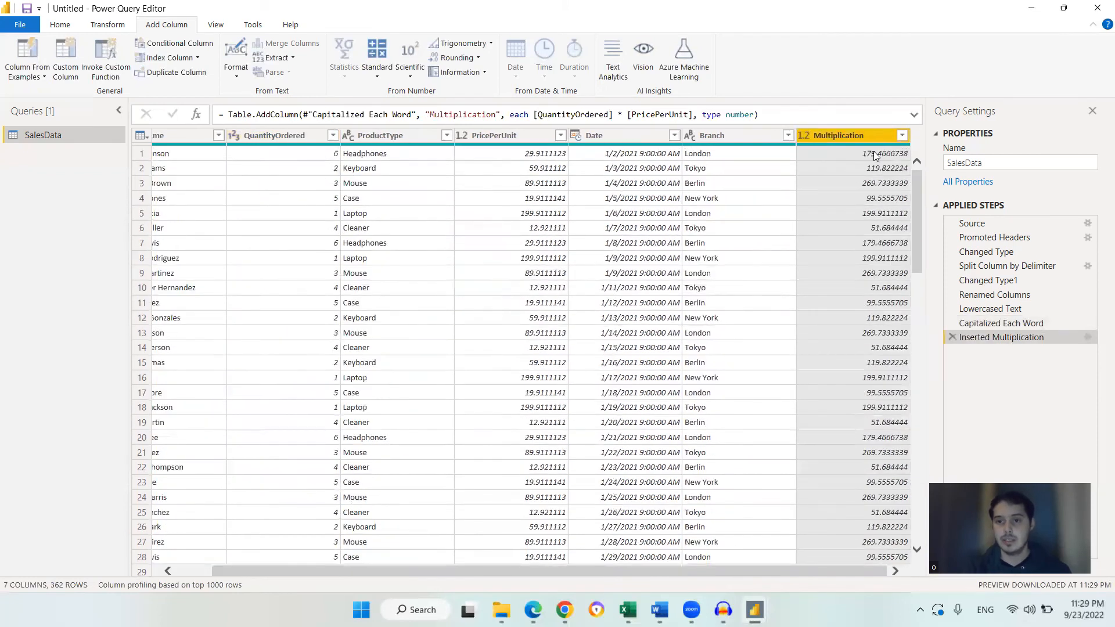
left_click(322, 156)
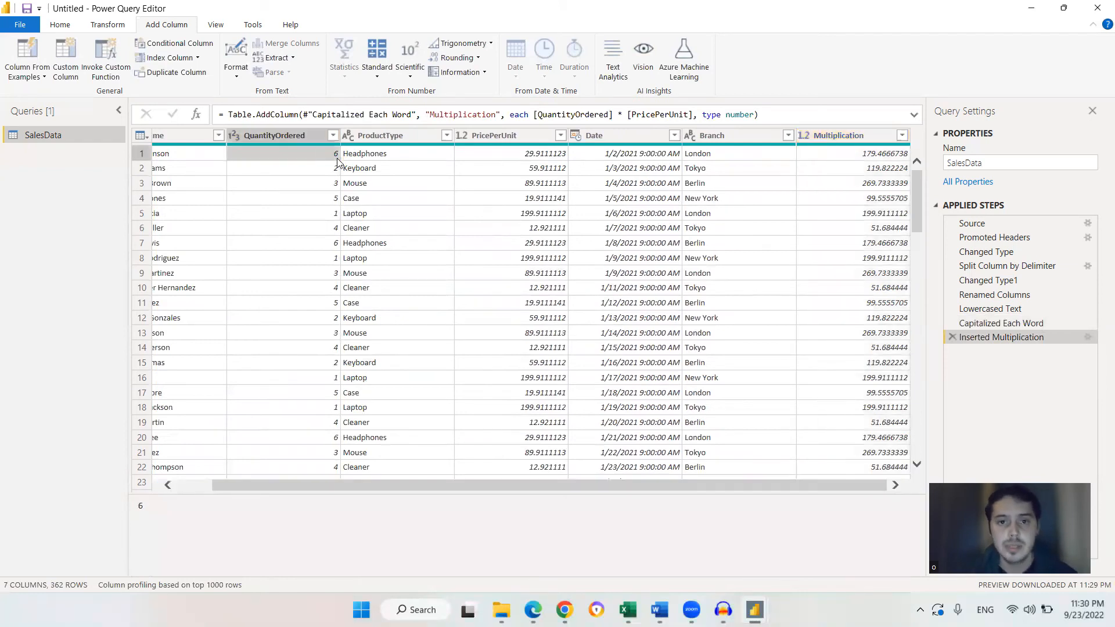
left_click(507, 153)
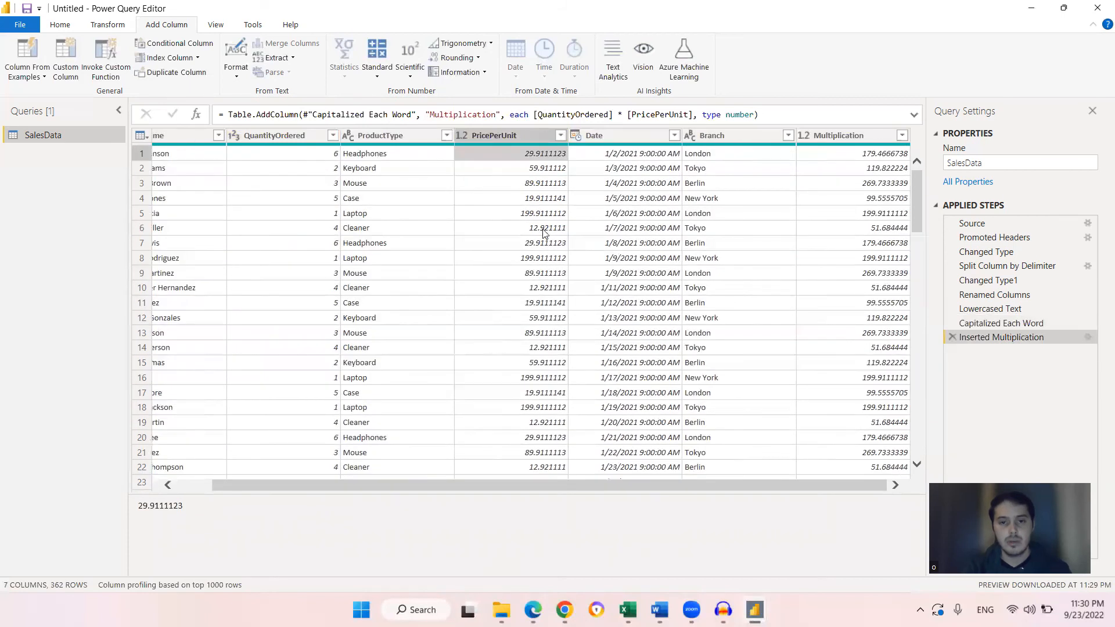
left_click(523, 138)
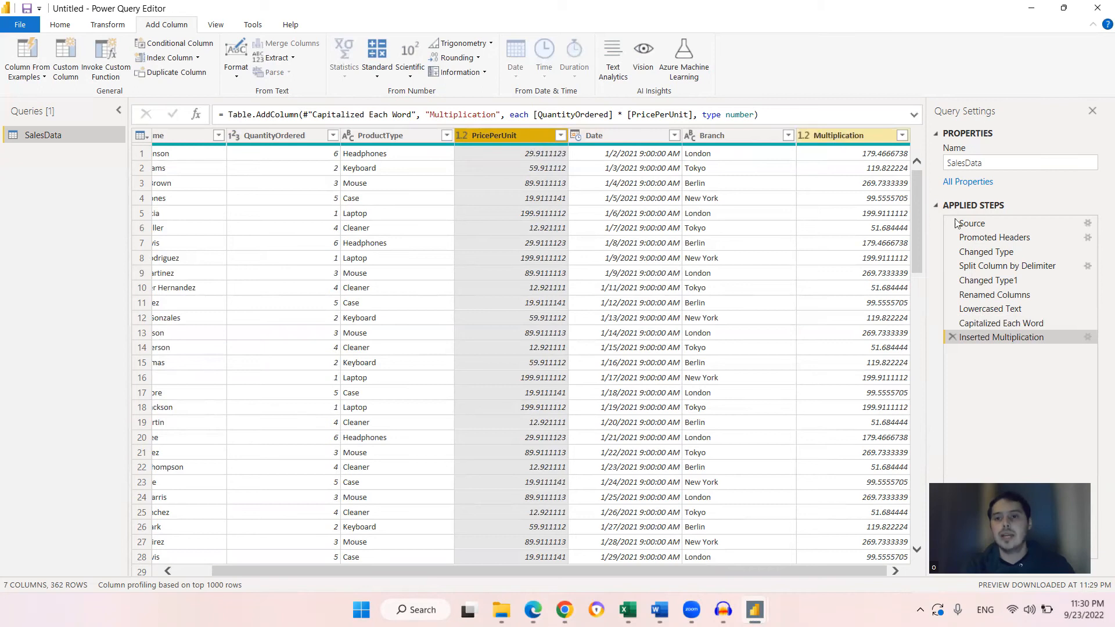
left_click(953, 337)
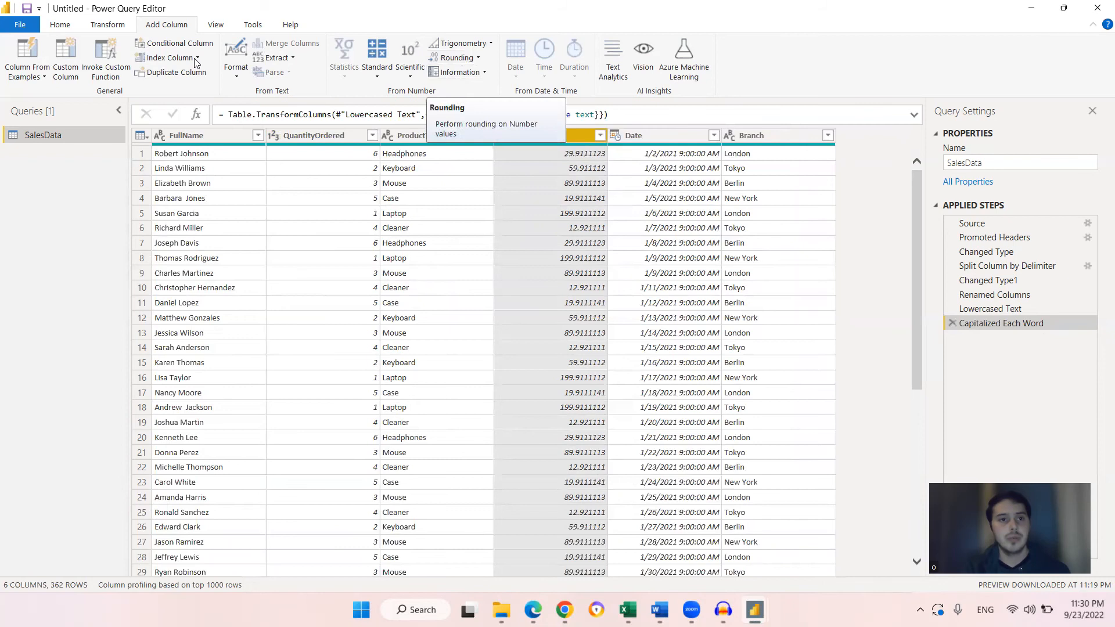
Round the PricePerUnit column values up
left_click(107, 25)
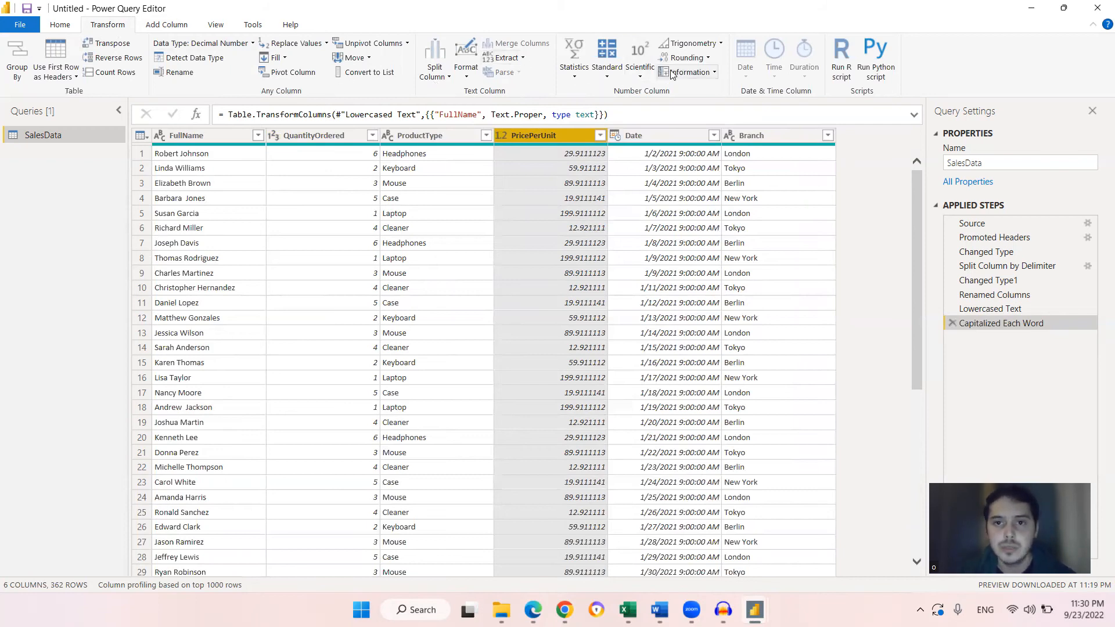
left_click(708, 58)
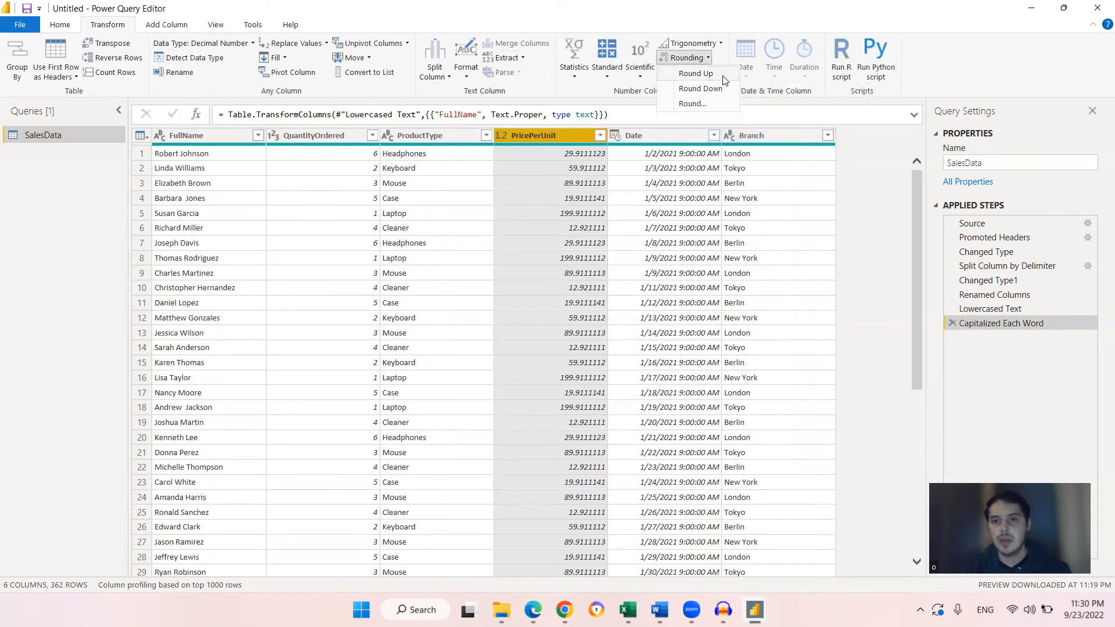
left_click(696, 73)
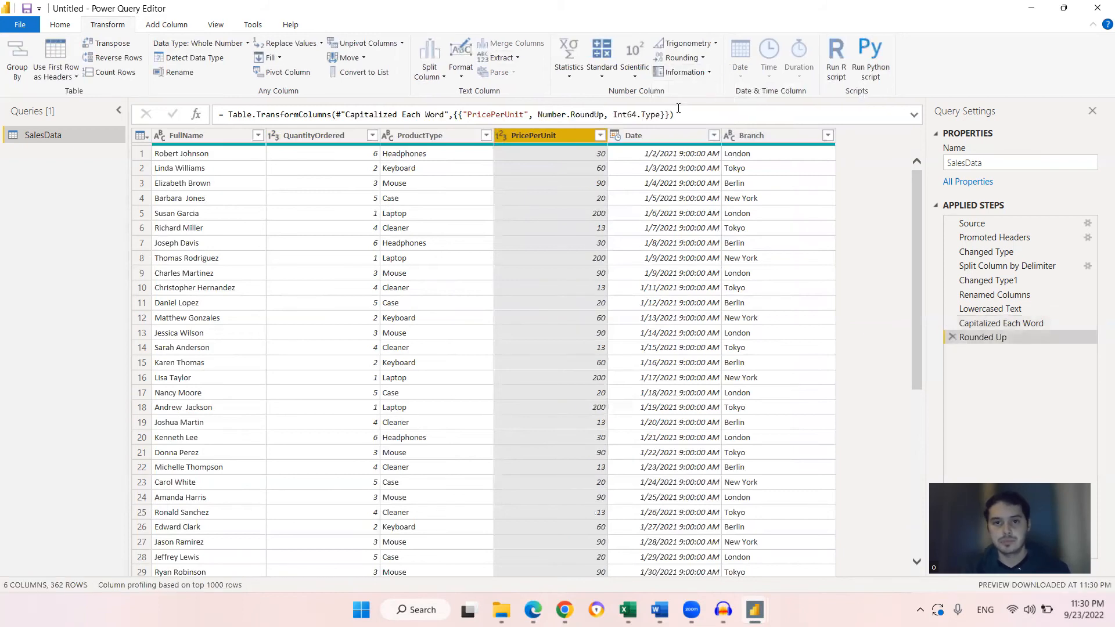
Round the PricePerUnit column to 2 decimal places
left_click(702, 58)
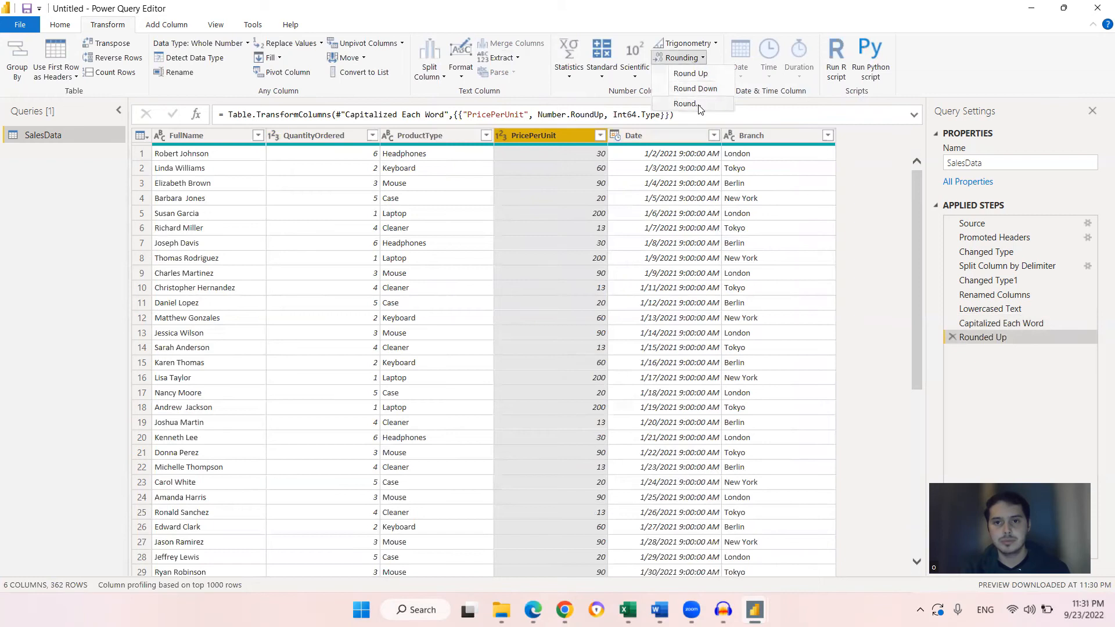
left_click(685, 103)
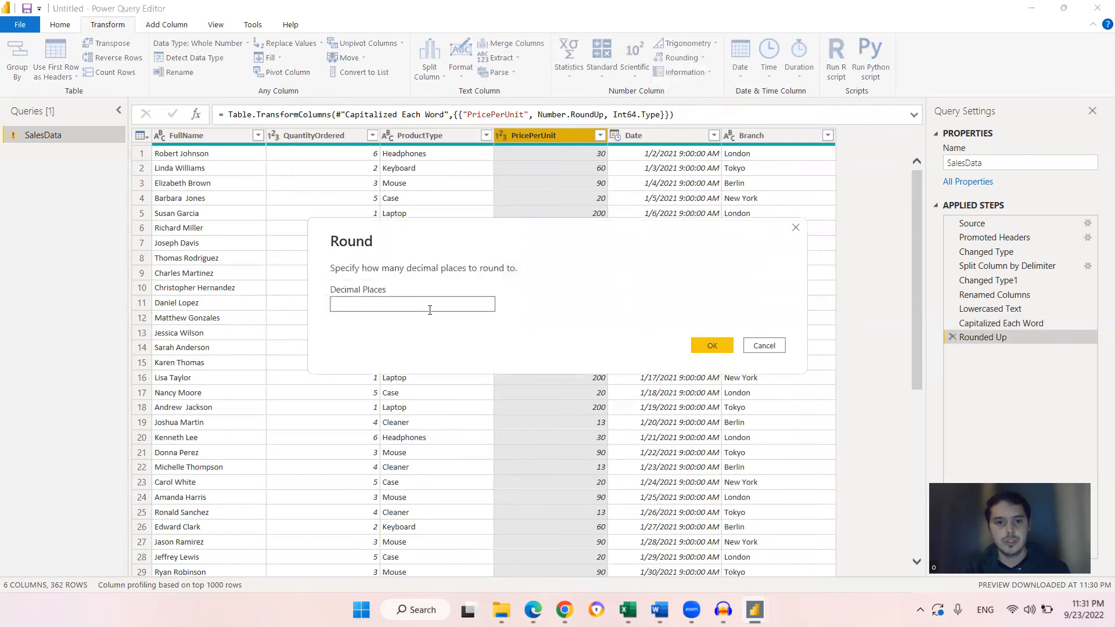
type("2")
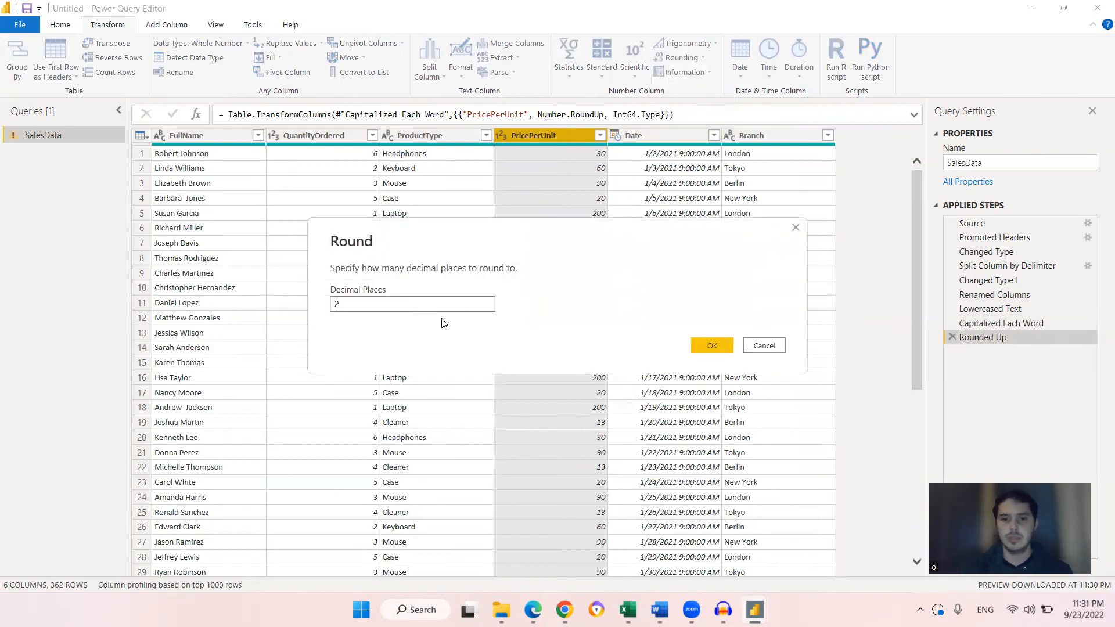
left_click(703, 342)
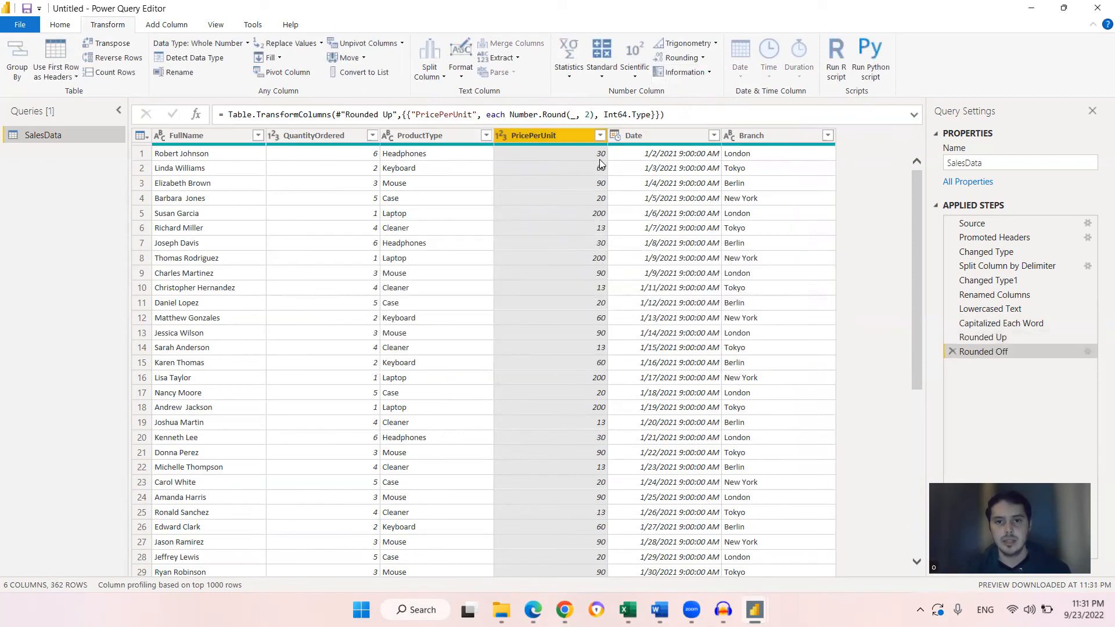
Remove both rounding steps and round the original PricePerUnit values to 2 decimal places
left_click(955, 351)
left_click(952, 337)
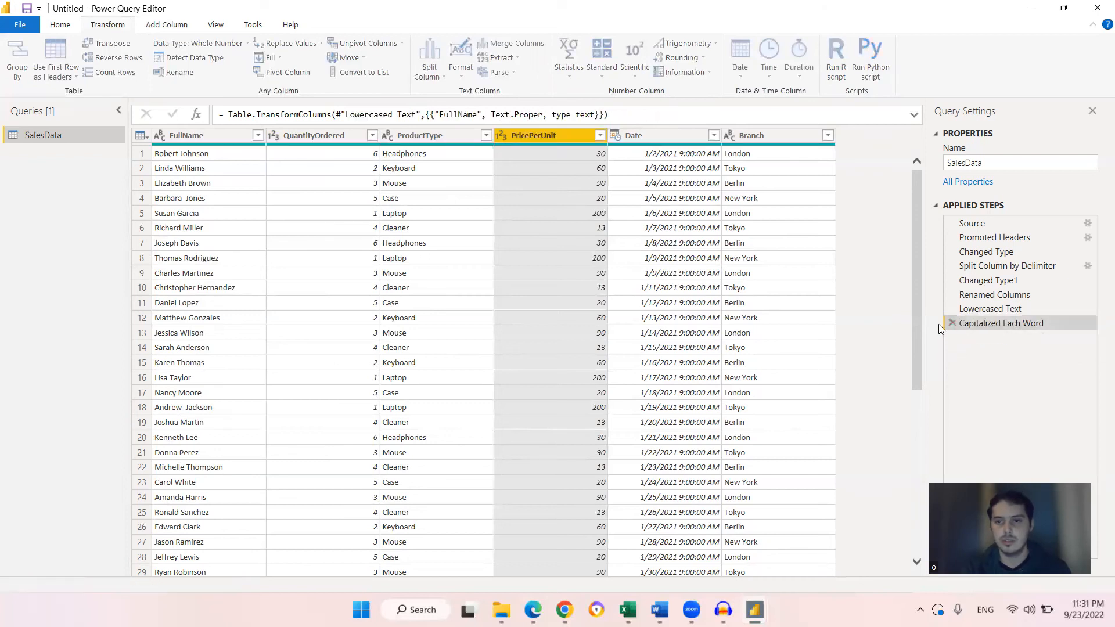
left_click(703, 58)
left_click(693, 105)
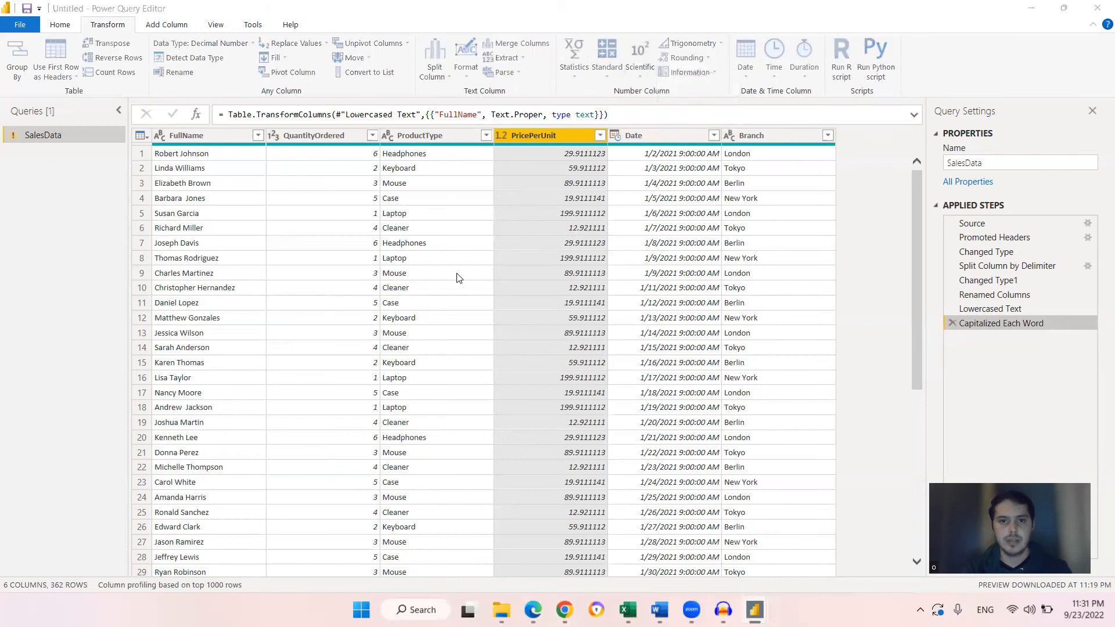
type("2")
left_click(713, 346)
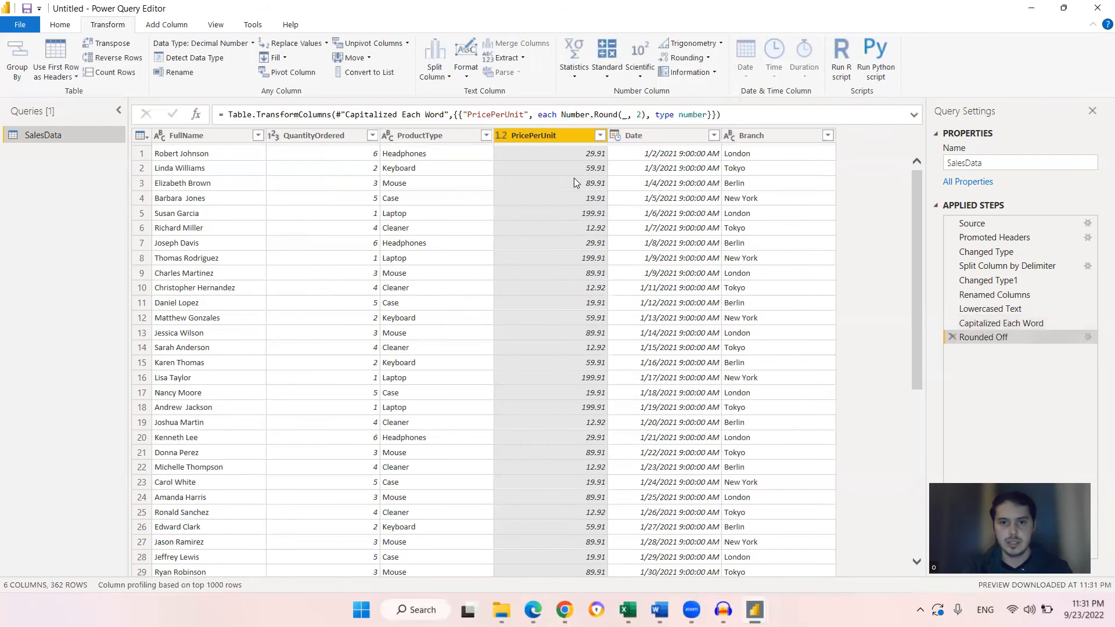
Multiply the QuantityOrdered column by the PricePerUnit column values to add a new column
left_click(593, 171)
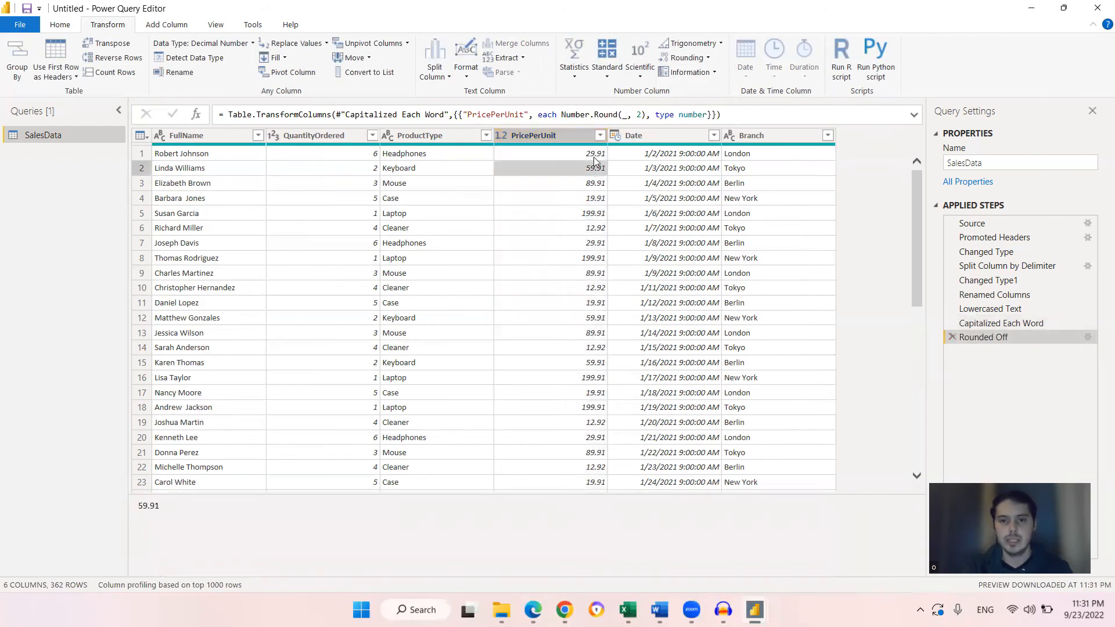
left_click(594, 156)
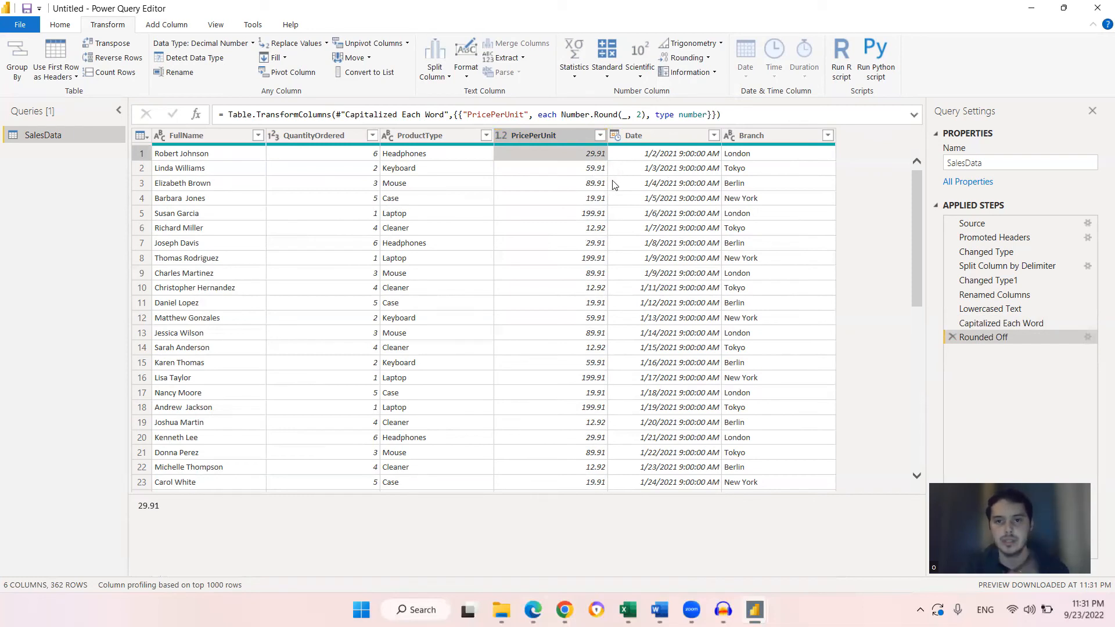
left_click(566, 134)
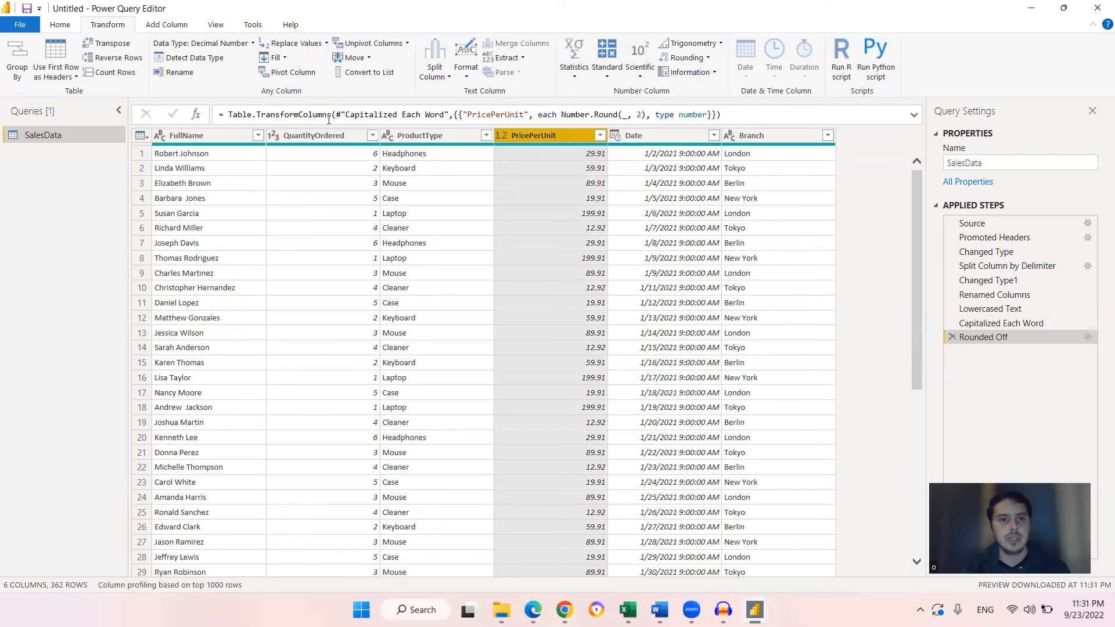
left_click(349, 139)
left_click(166, 27)
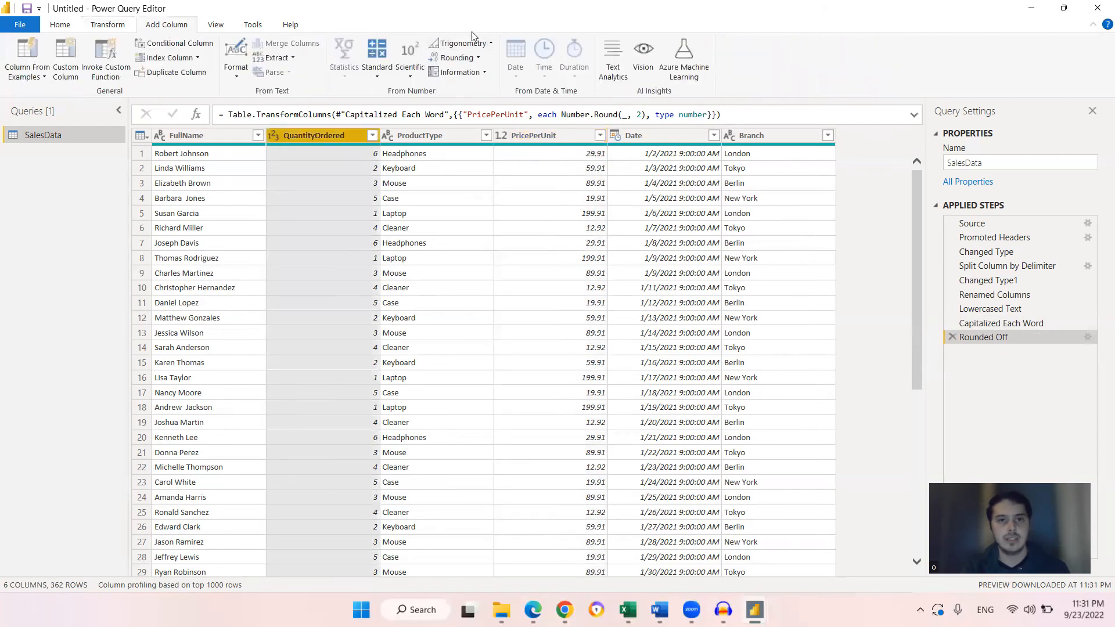
left_click(377, 61)
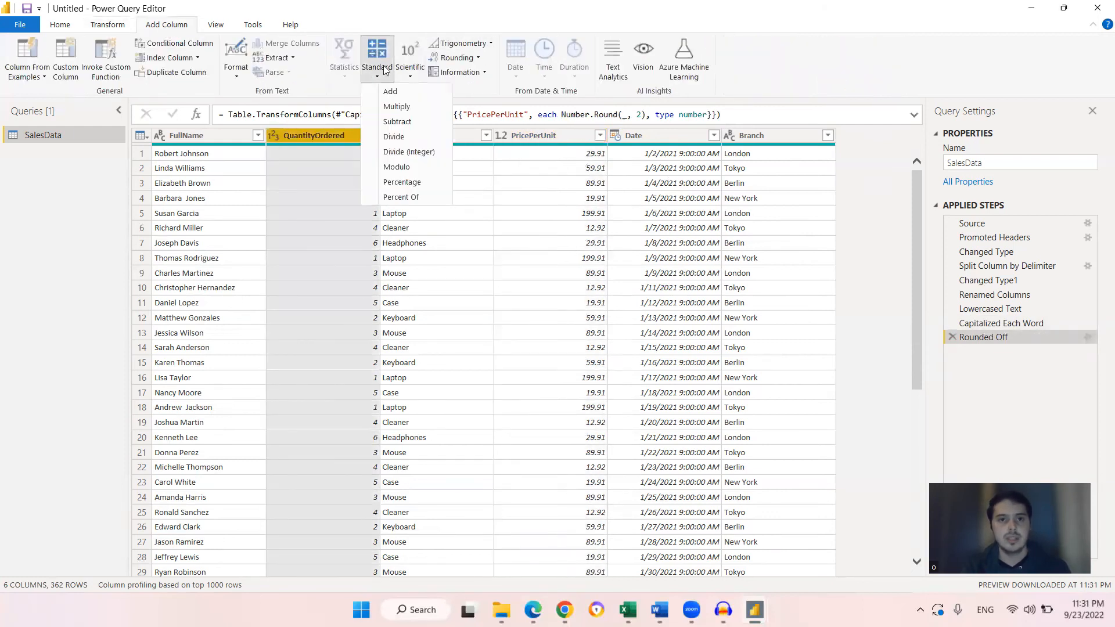
left_click(409, 107)
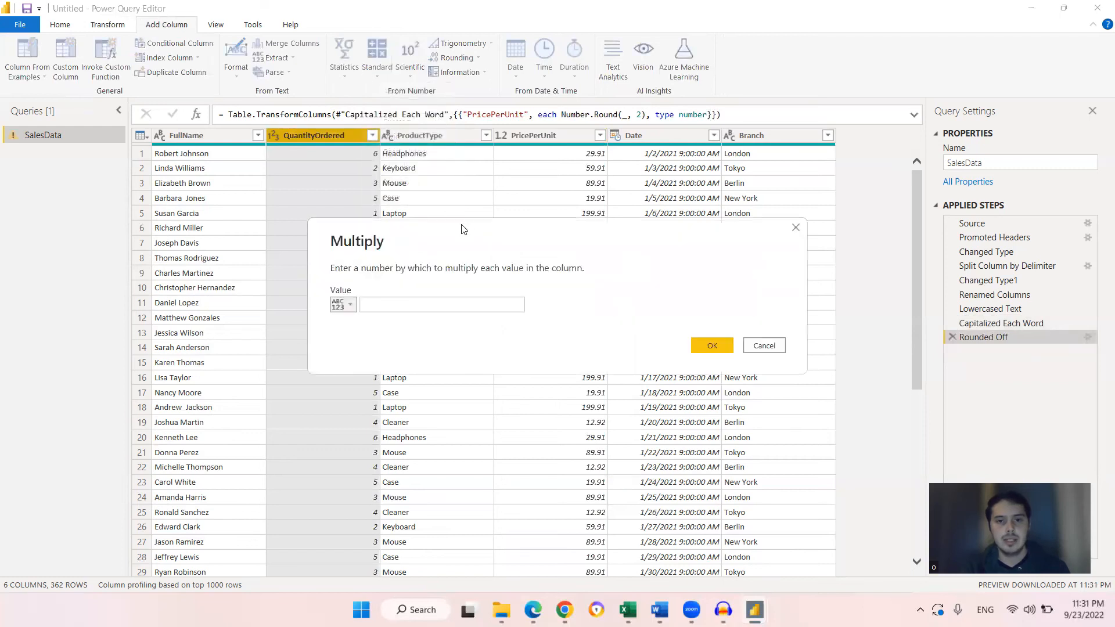
left_click(349, 305)
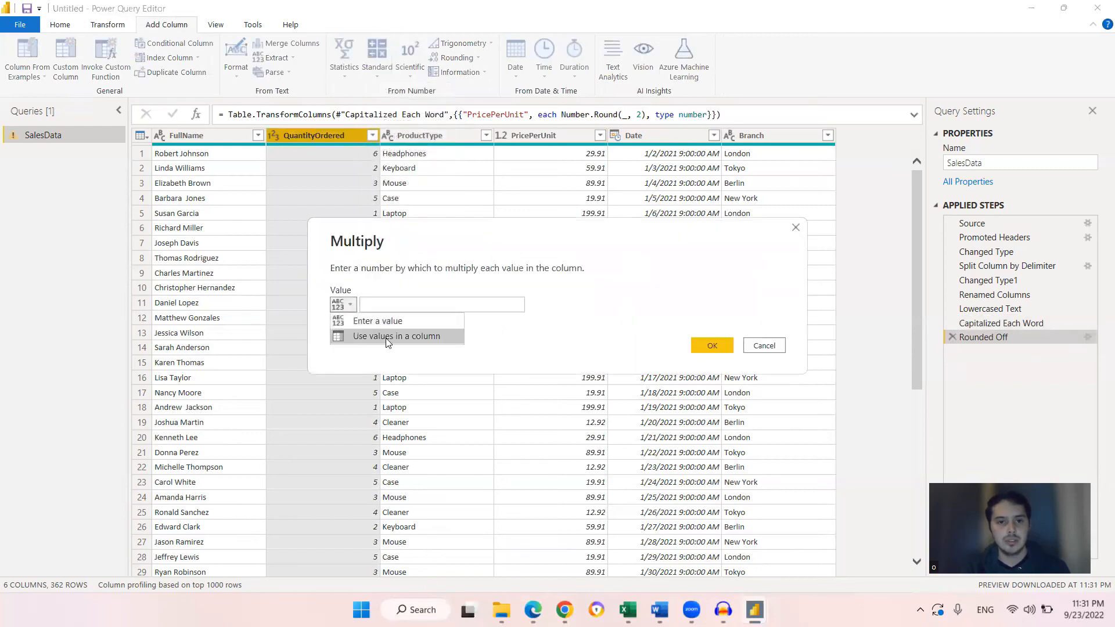
left_click(409, 340)
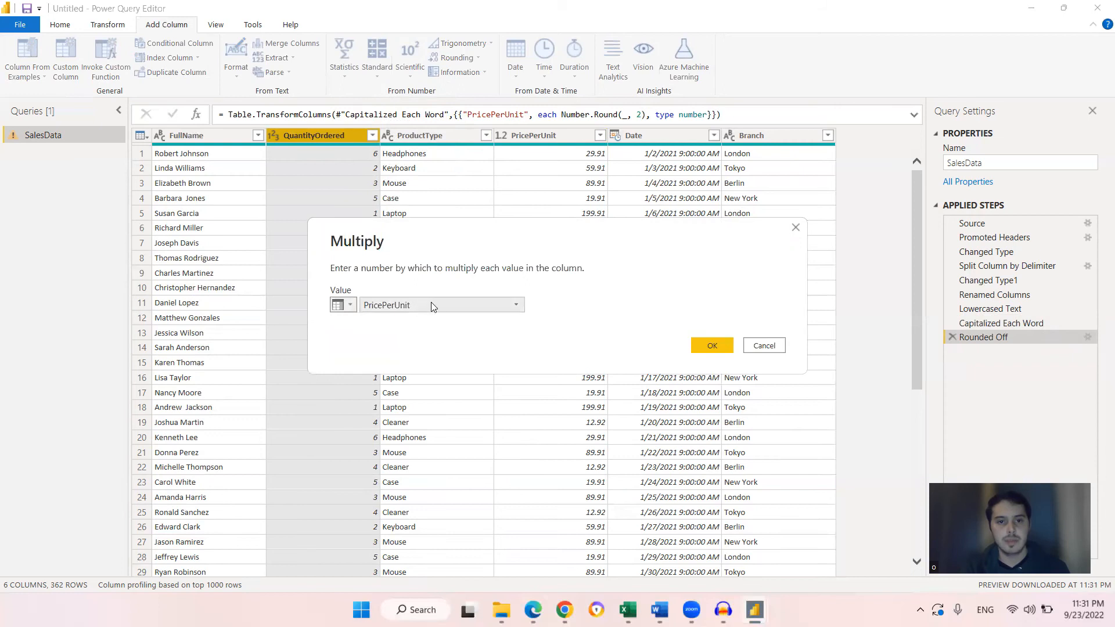
left_click(713, 346)
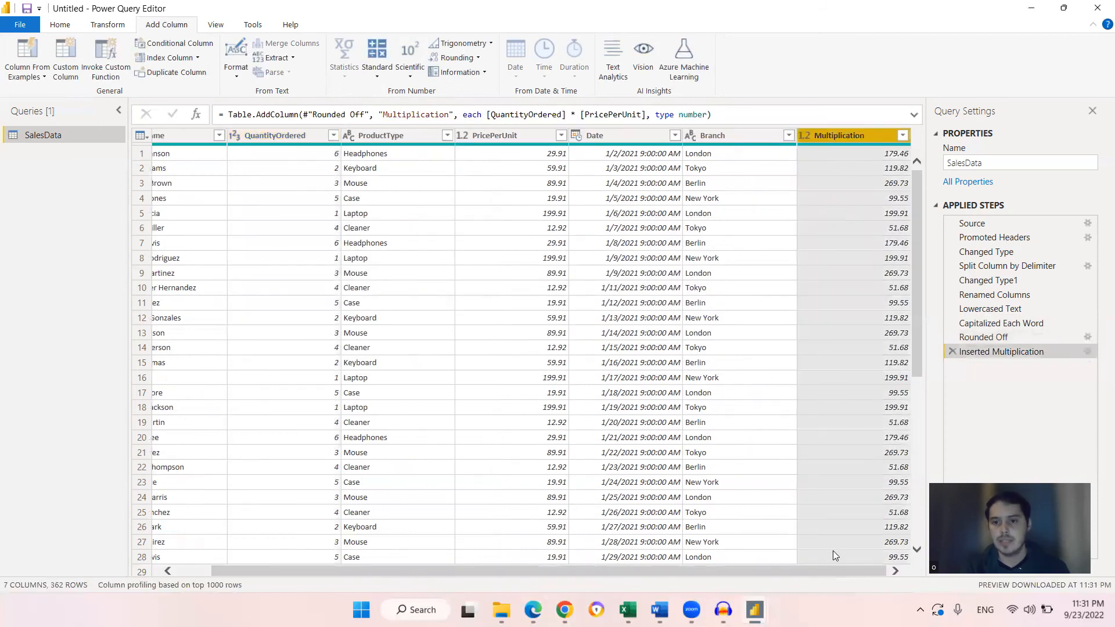
Rename the new Multiplication column to Sales
left_click(865, 152)
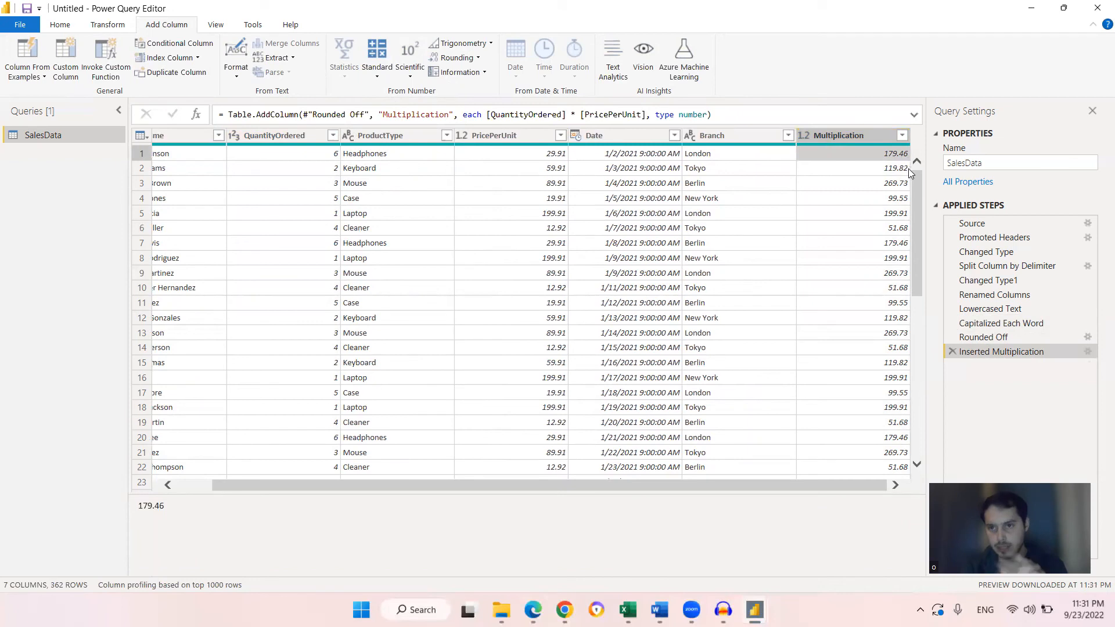
double_click(864, 135)
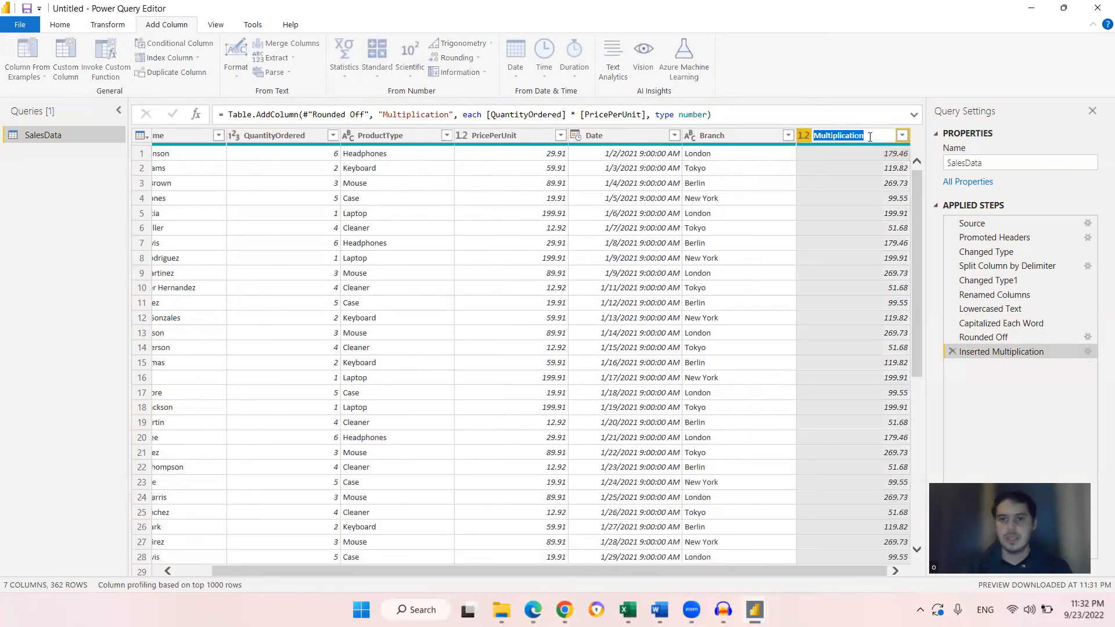
key("BackSpace")
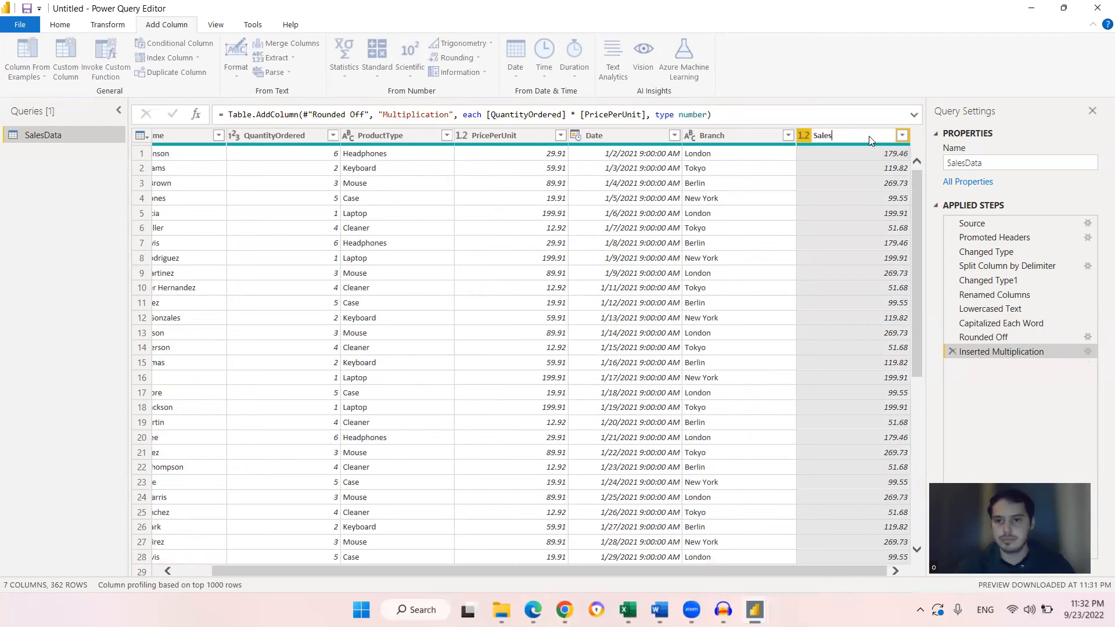
type("Sales")
key("Return")
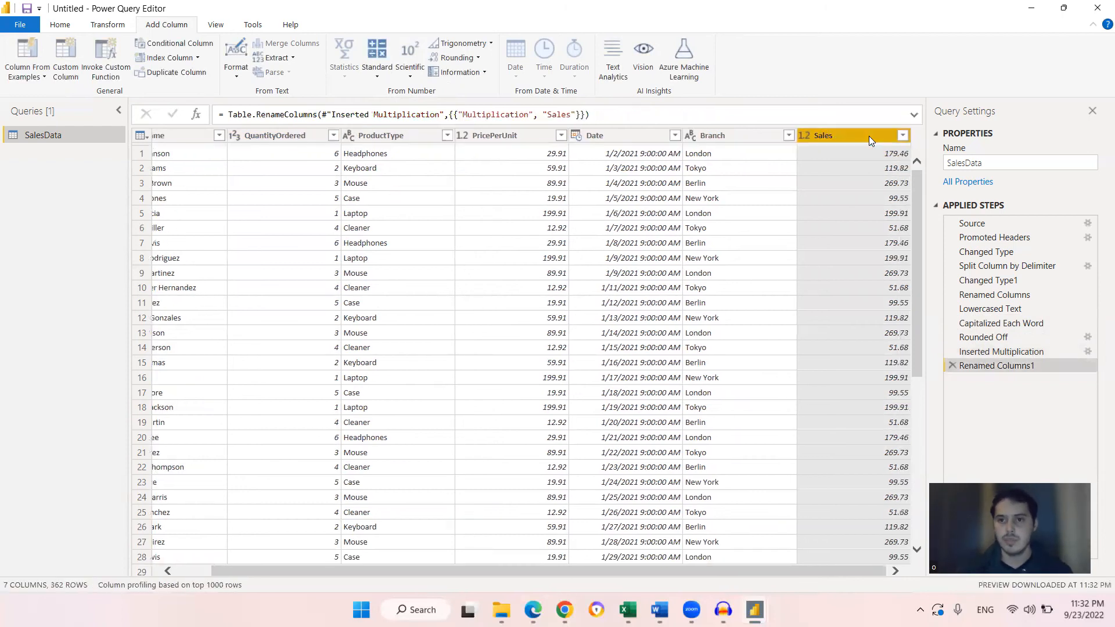
Switch to the Word notes and make the Sales column item bold
left_click(660, 598)
left_click(734, 504)
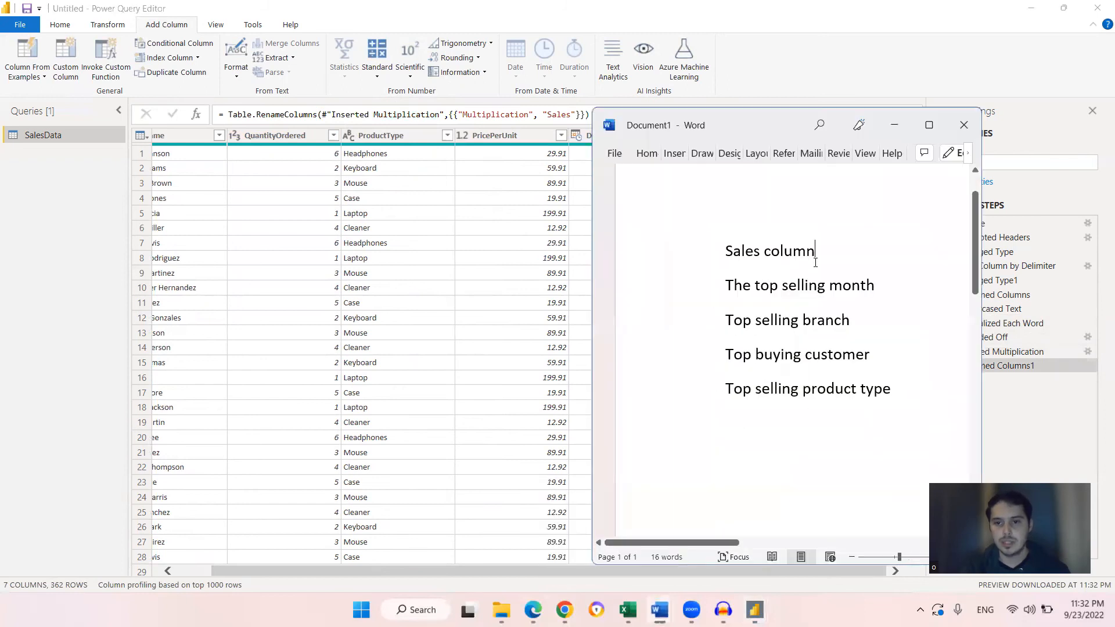
left_click(636, 259)
left_click(645, 243)
left_click(828, 269)
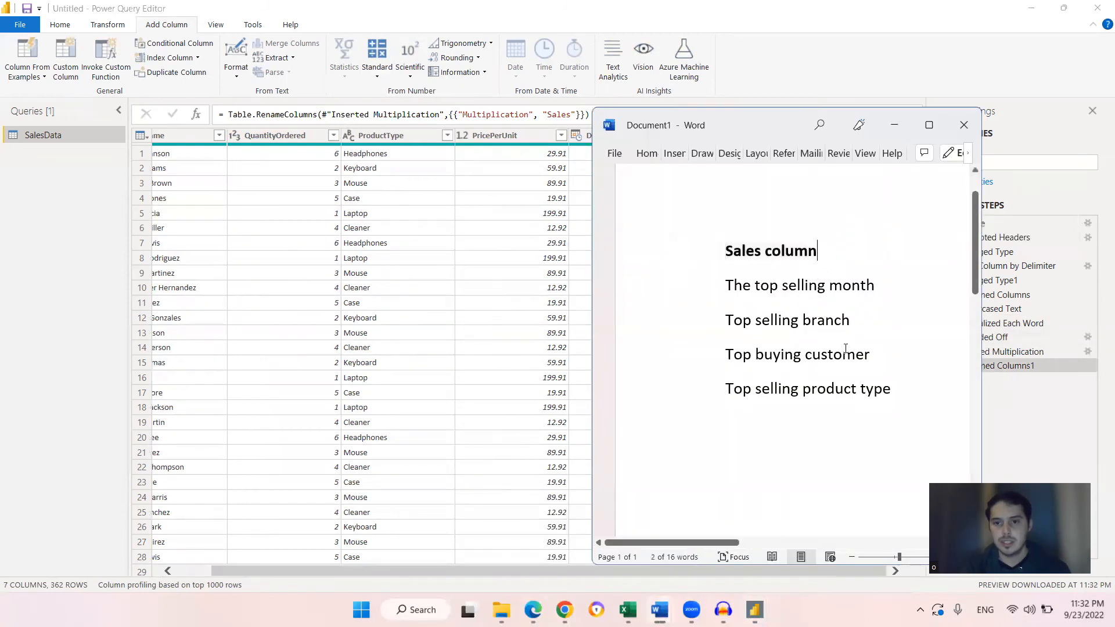
Scroll through the query table and inspect the Date column's values
scroll(821, 392, "down", 1)
scroll(820, 393, "up", 2)
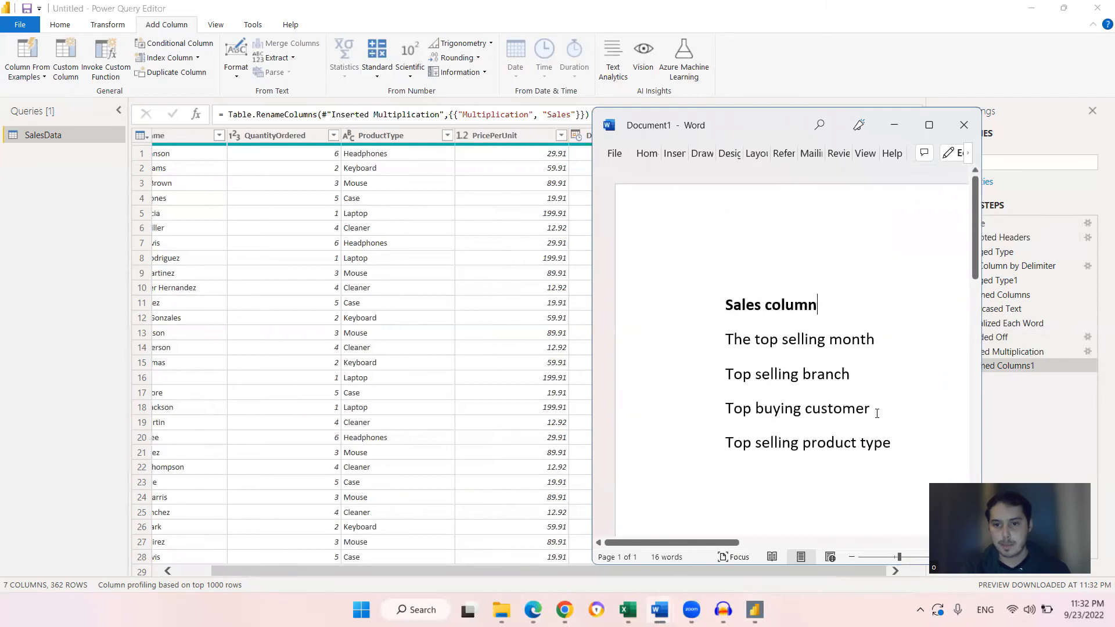
scroll(871, 377, "down", 1)
left_click_drag(490, 570, 442, 570)
scroll(353, 414, "down", 2)
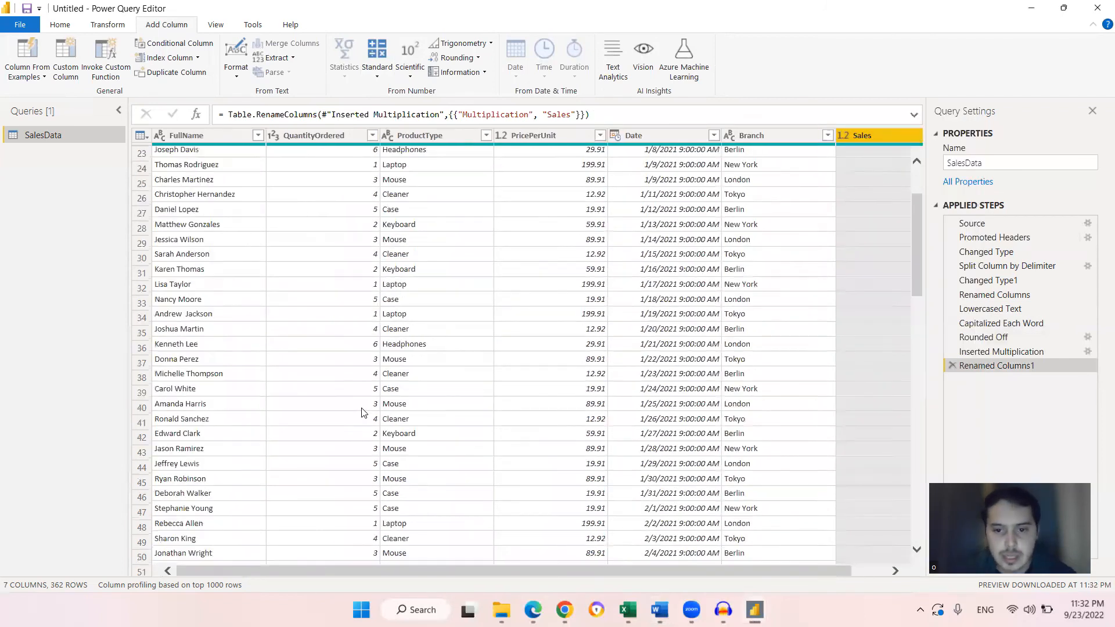
scroll(401, 390, "up", 7)
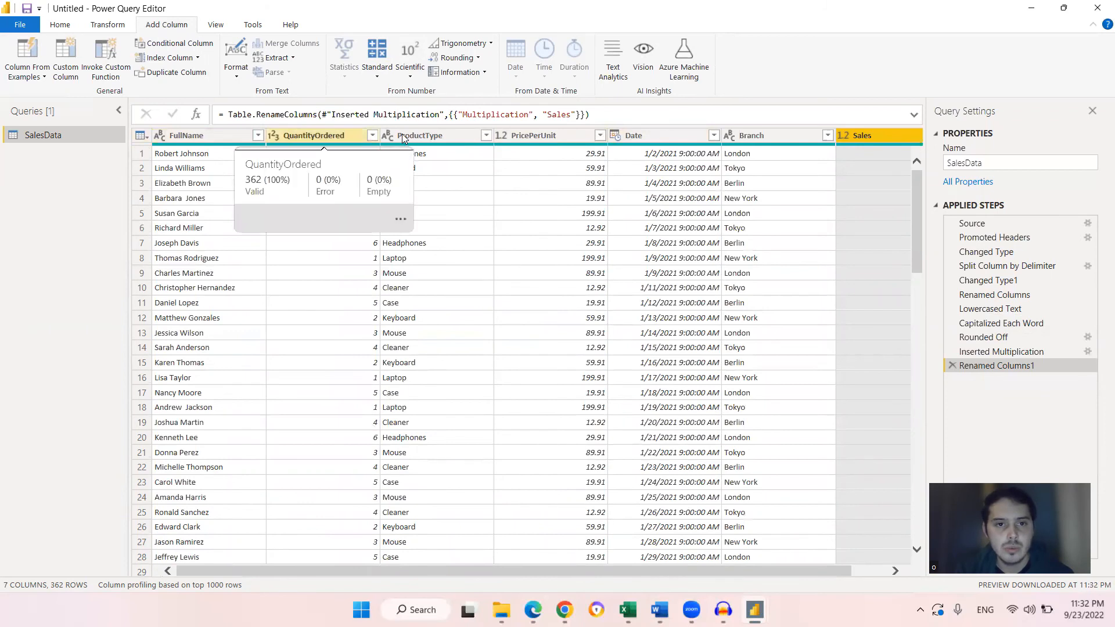
left_click(661, 143)
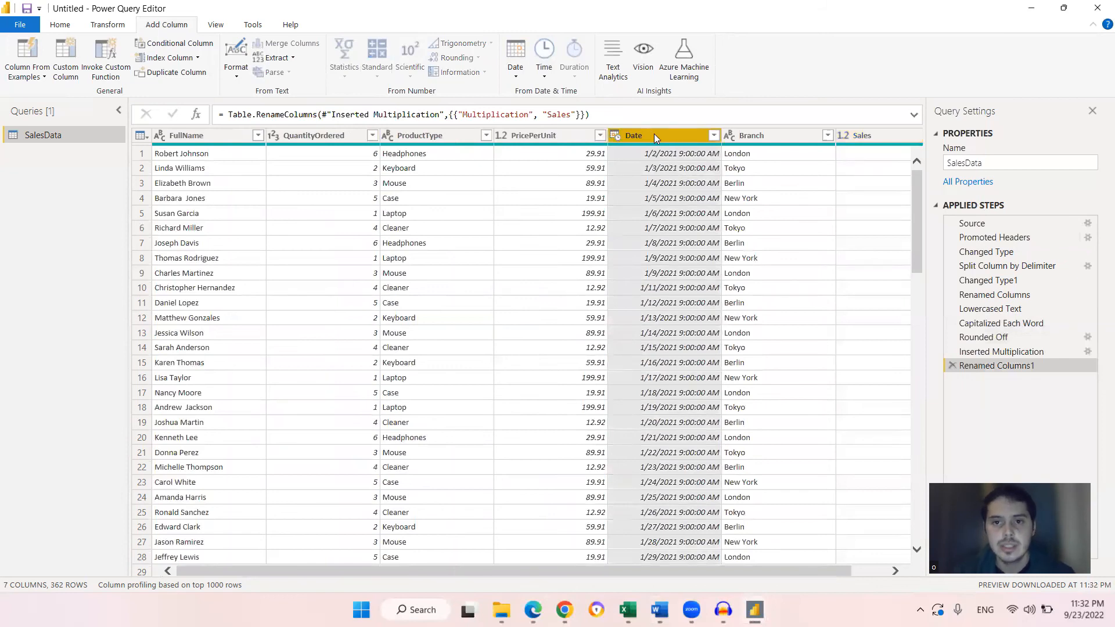
left_click(683, 158)
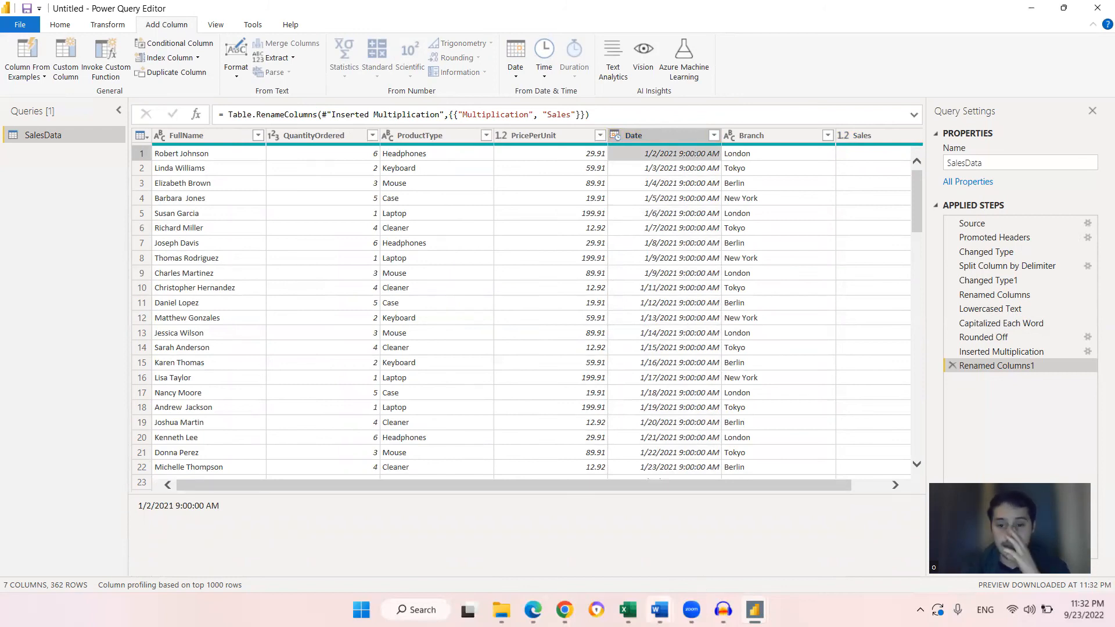
Switch to the Word notes, review the top selling month item, and return to the query
mouse_move(660, 610)
left_click(738, 540)
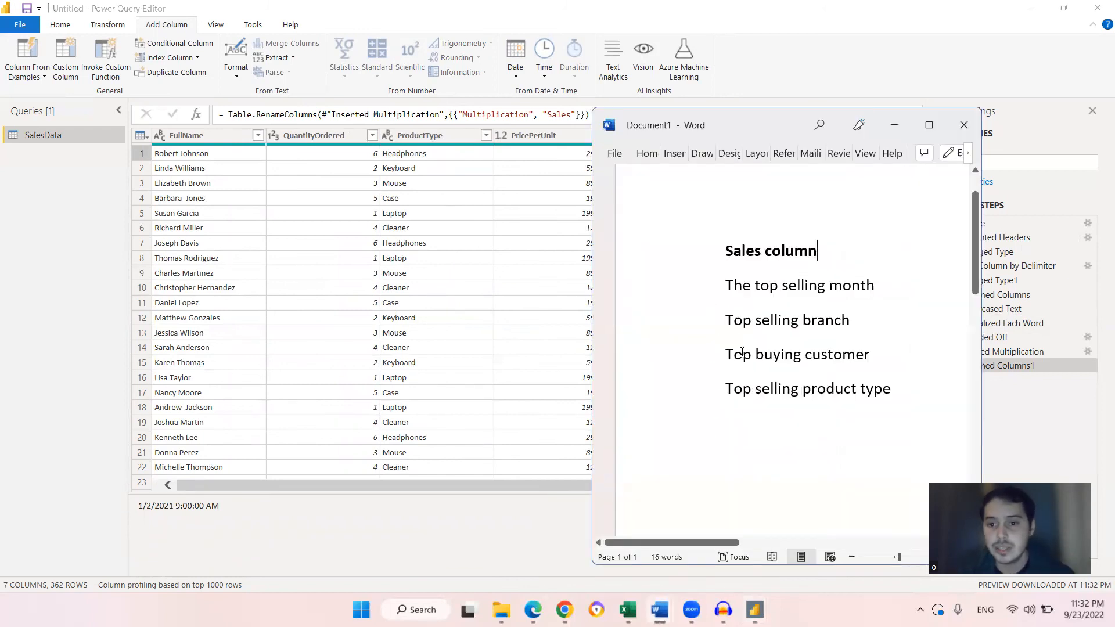
left_click_drag(732, 294, 879, 294)
left_click(871, 295)
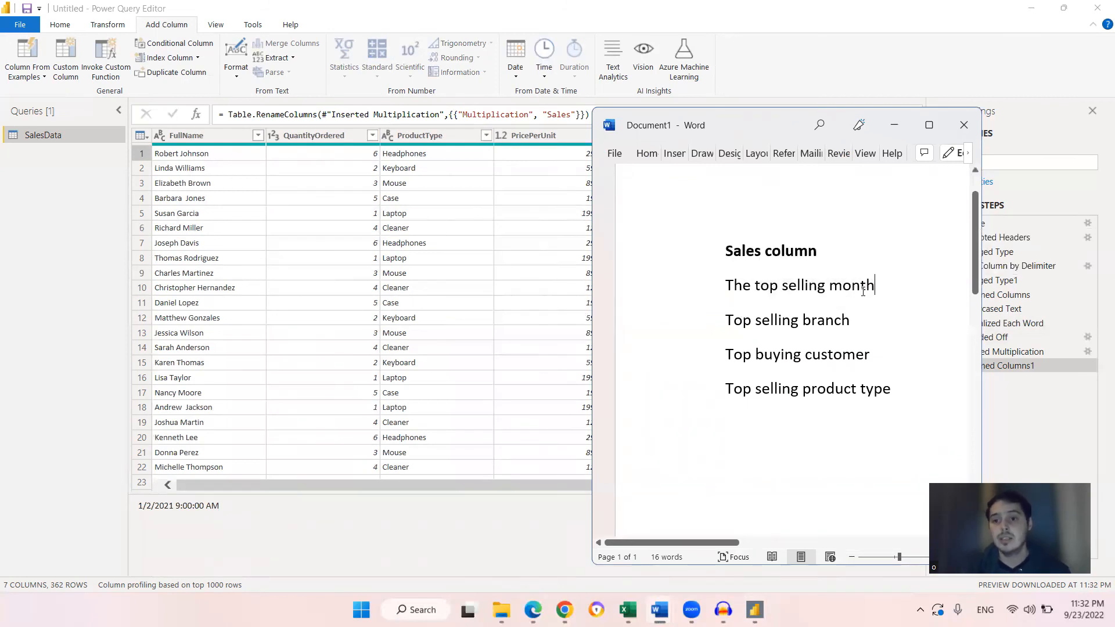
left_click(895, 125)
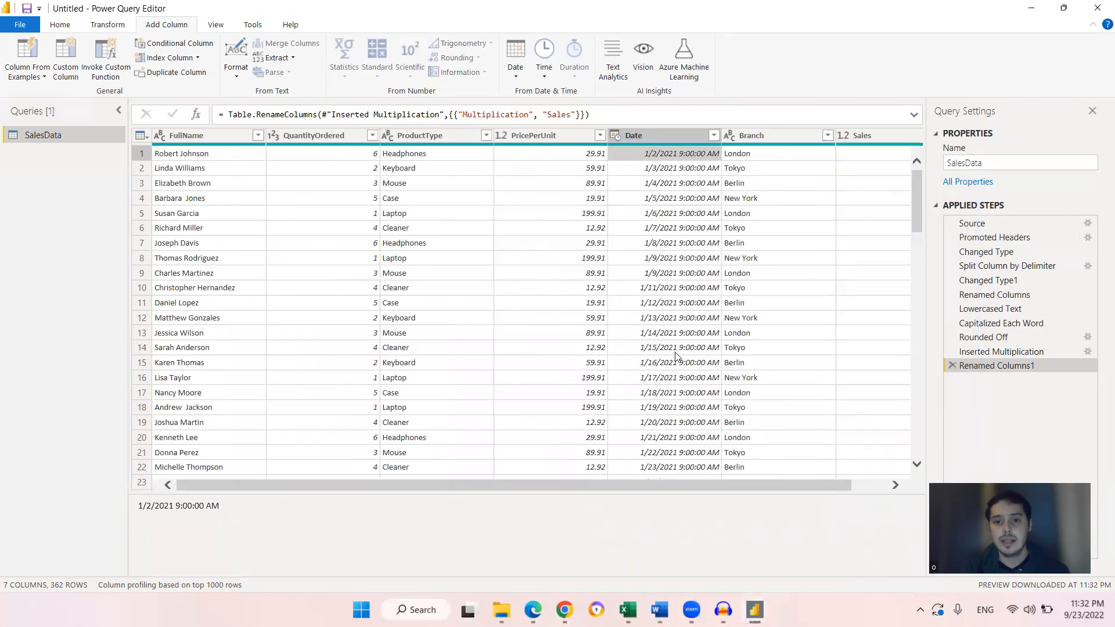
Transform the Date column to show the name of the month
scroll(836, 332, "down", 5)
left_click_drag(917, 282, 864, 90)
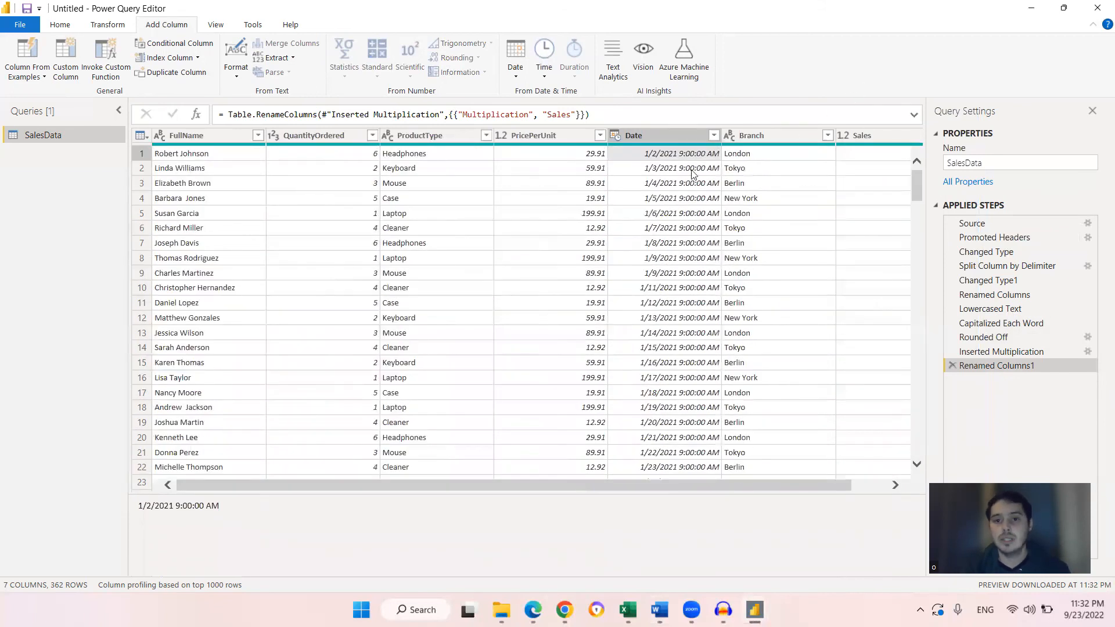
left_click(677, 135)
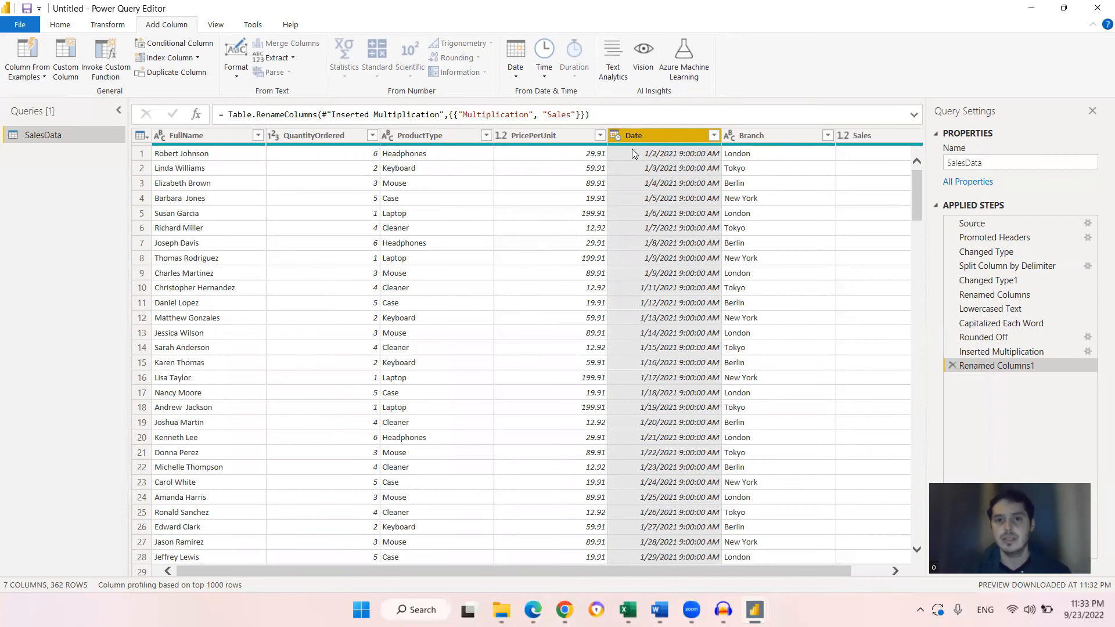
scroll(632, 148, "right", 1)
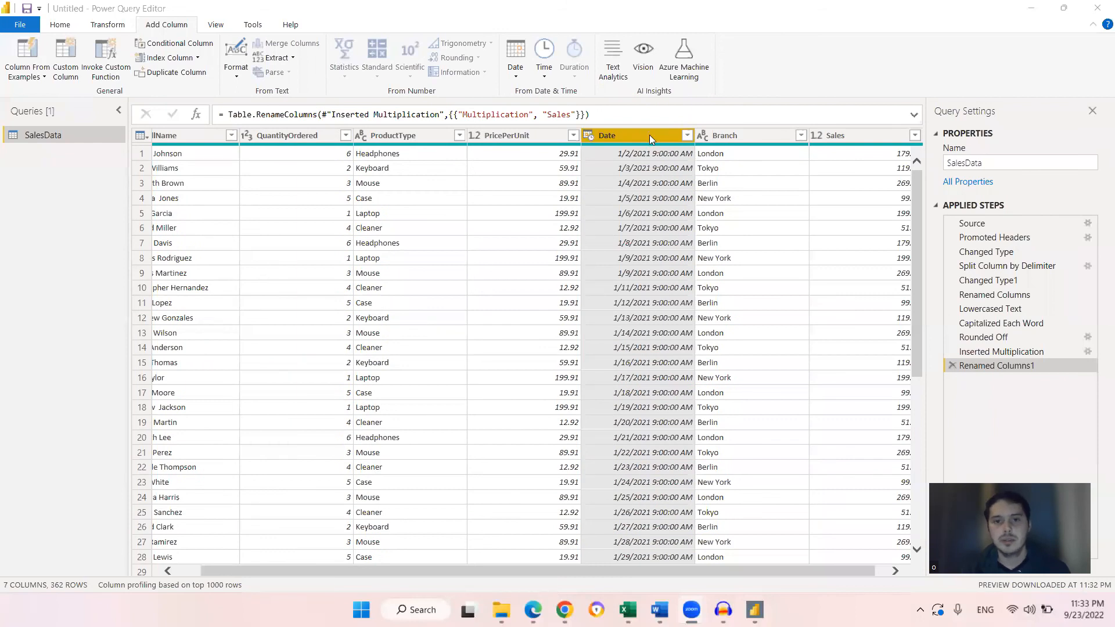
left_click(121, 29)
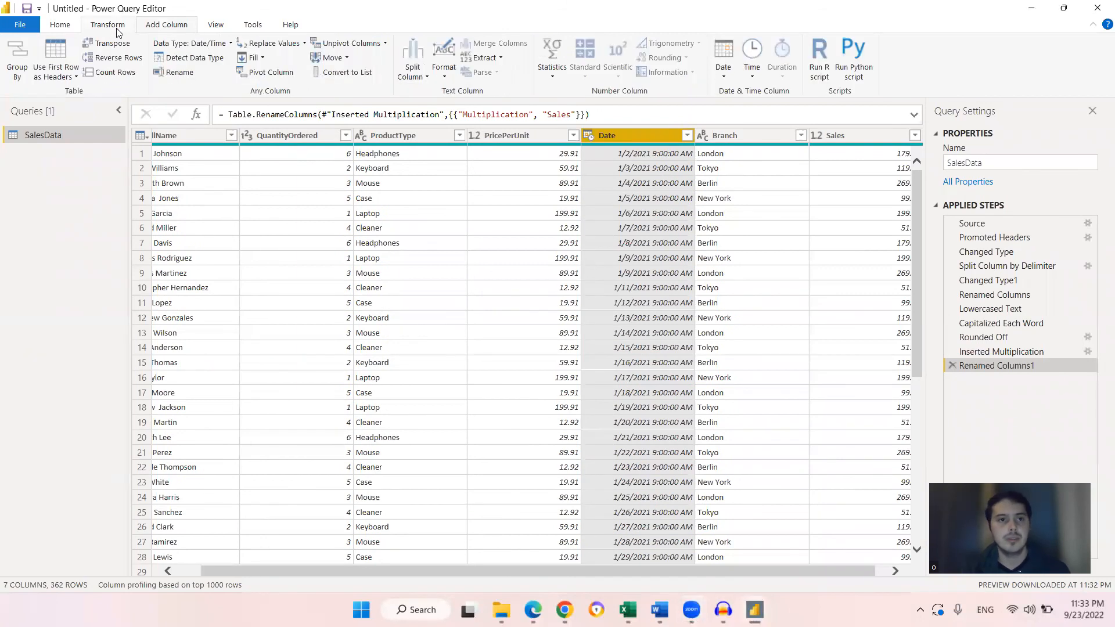
left_click(165, 26)
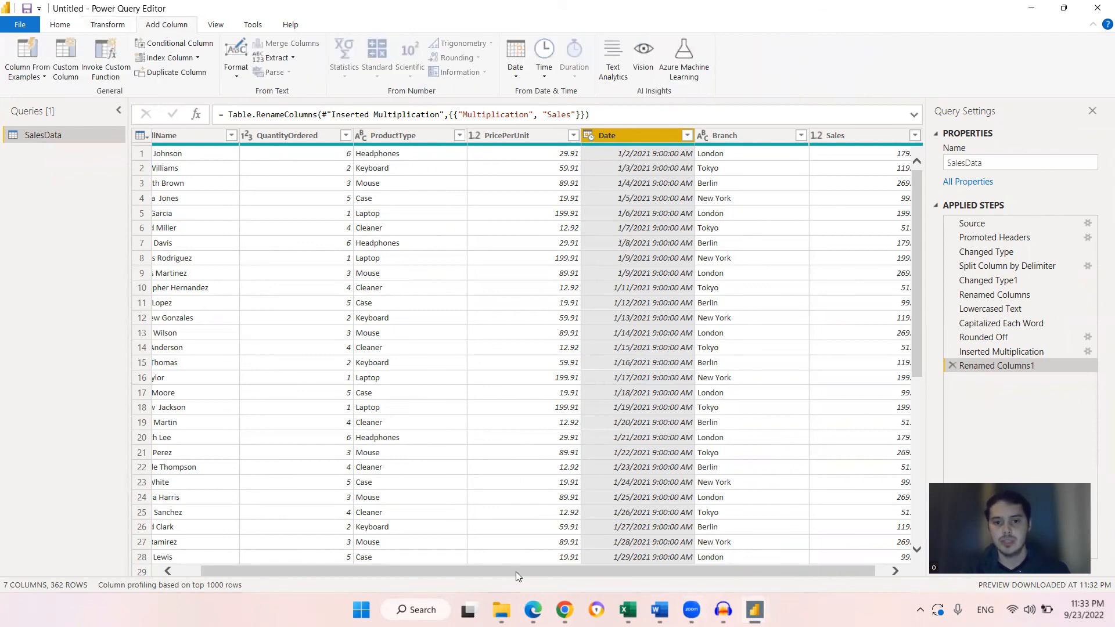
left_click_drag(516, 572, 526, 572)
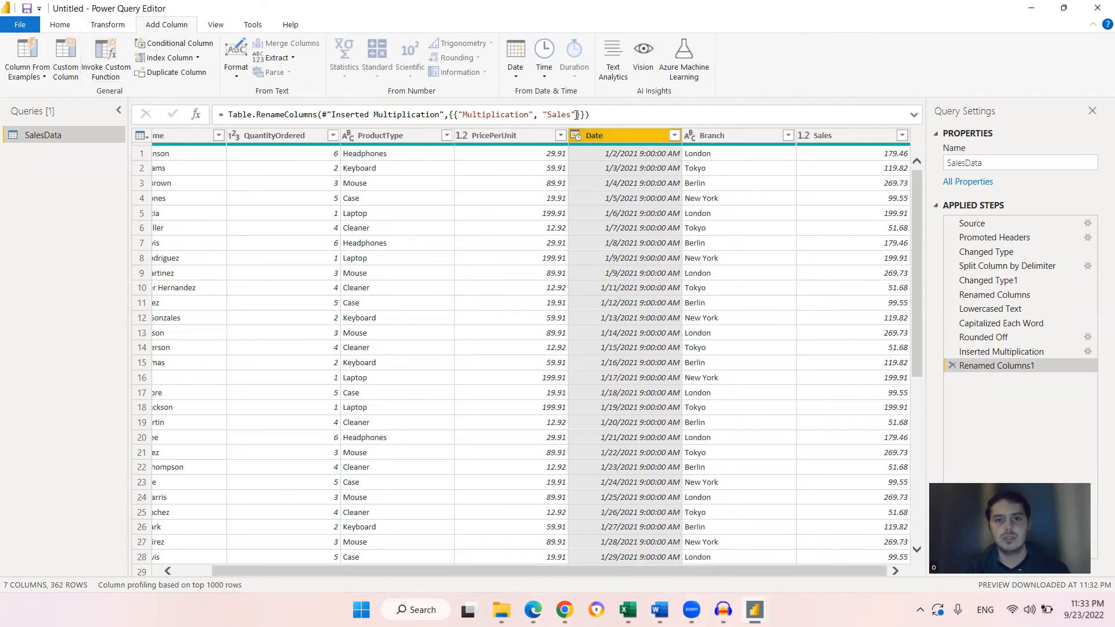
left_click(122, 26)
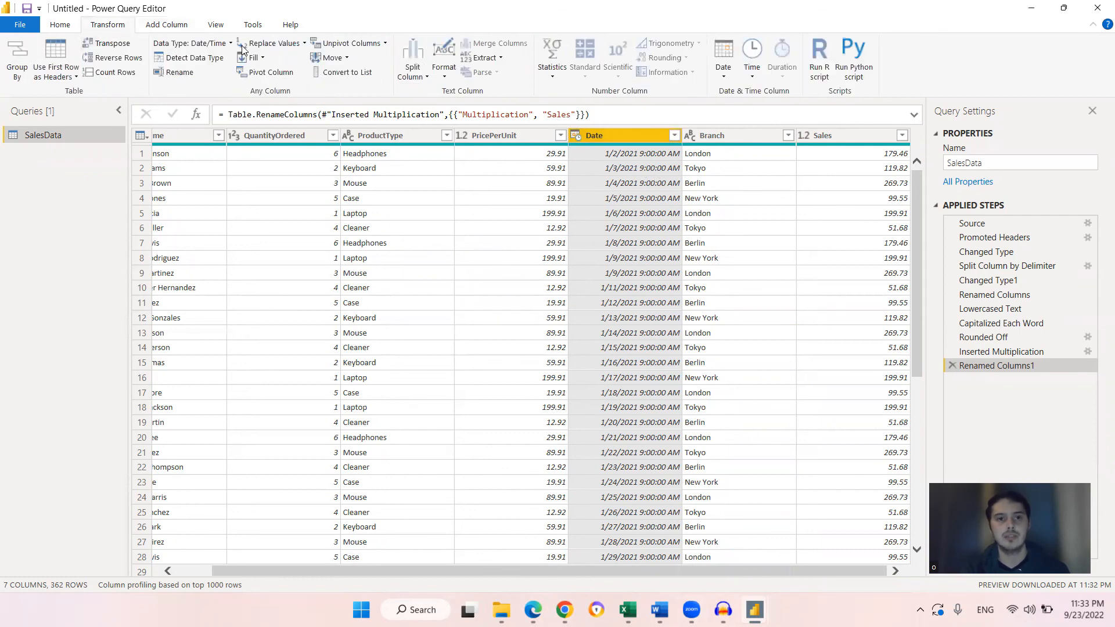
left_click(729, 71)
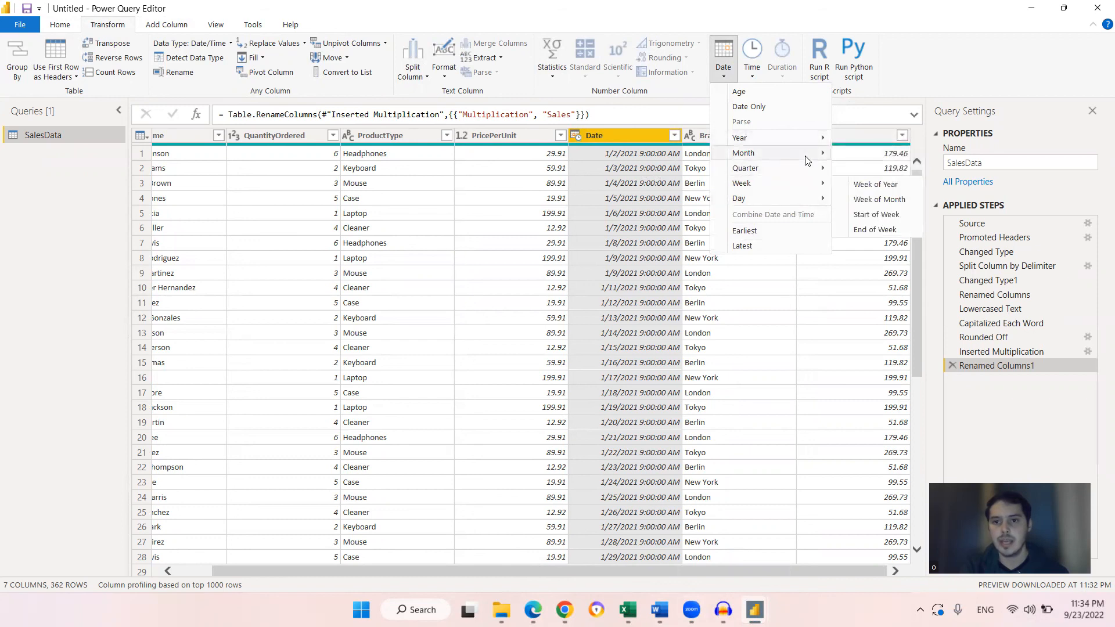
mouse_move(811, 160)
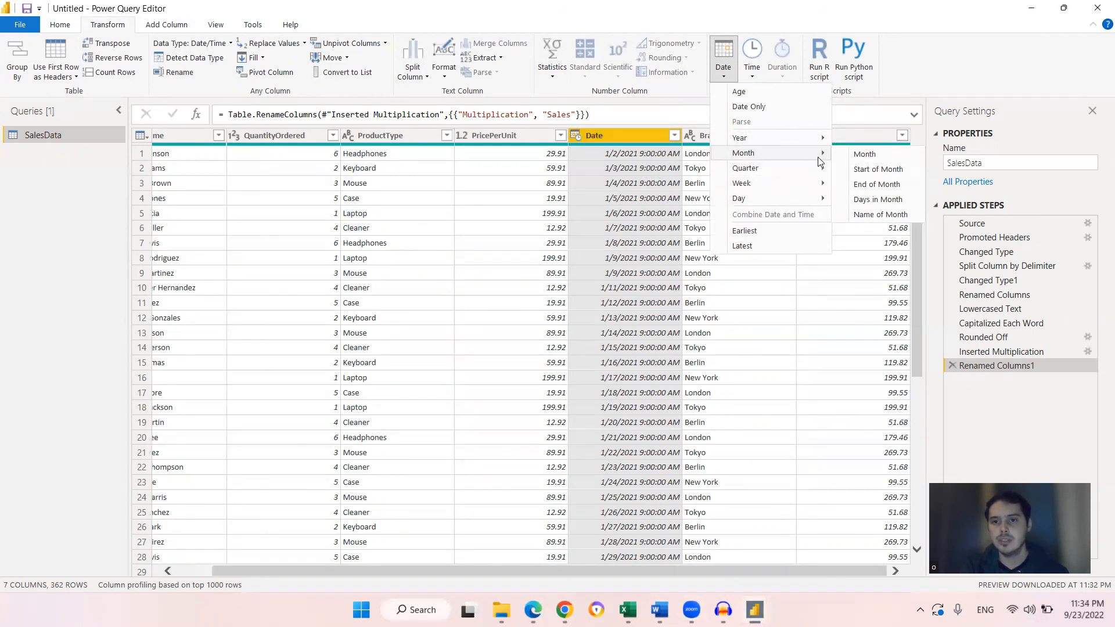
left_click(896, 215)
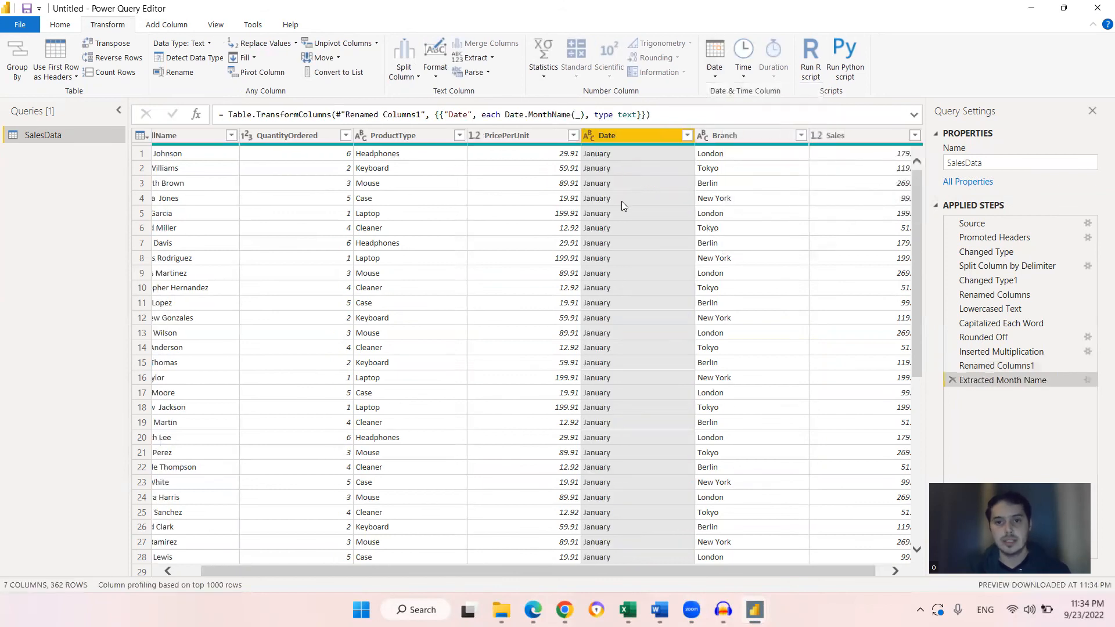
Scroll through the Date column to review the month names
left_click(624, 204)
scroll(624, 290, "down", 1)
scroll(627, 262, "up", 2)
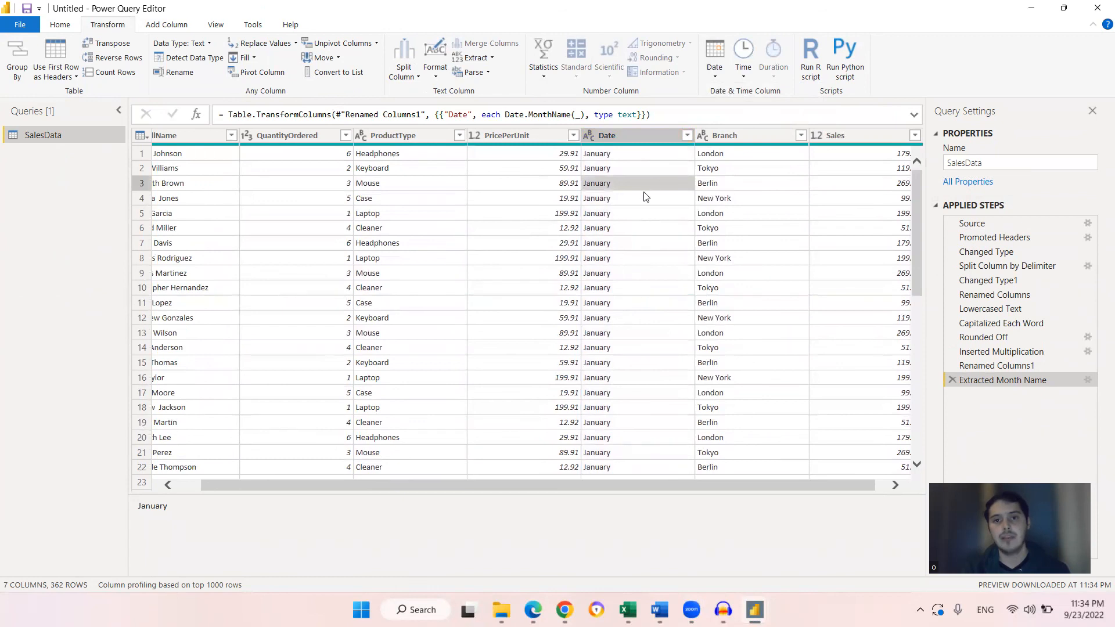
scroll(639, 233, "down", 14)
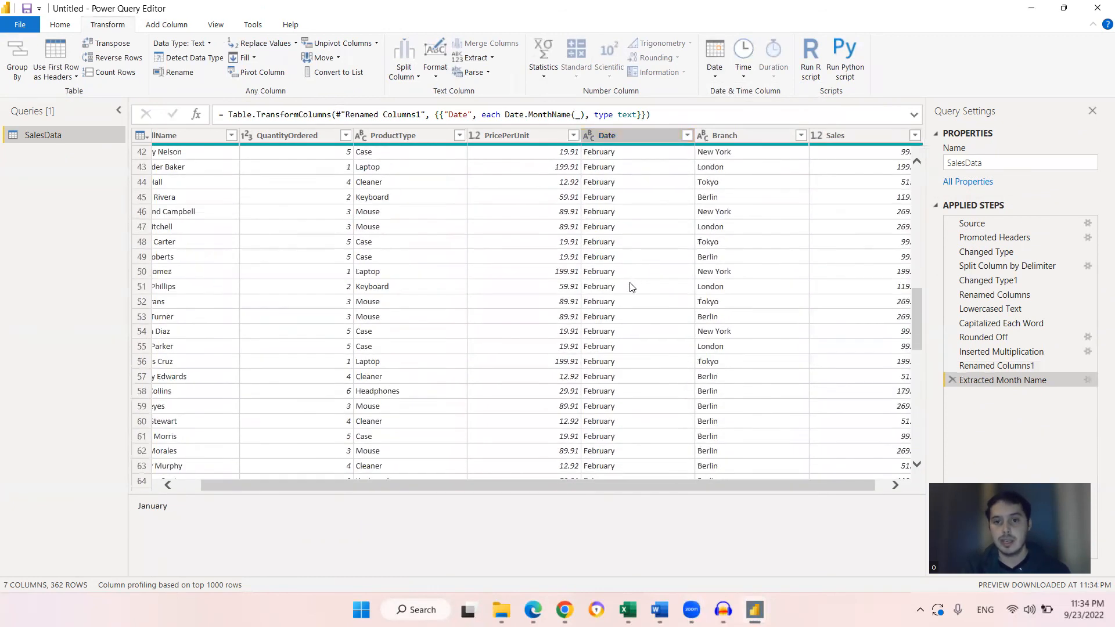
scroll(632, 287, "down", 11)
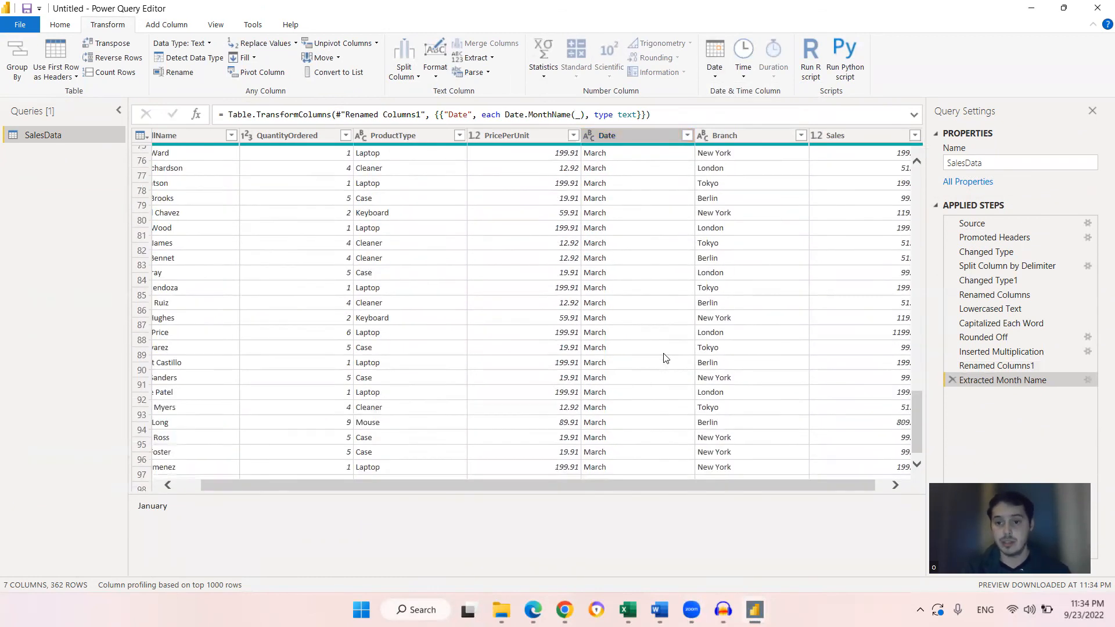
scroll(665, 359, "down", 12)
scroll(702, 347, "up", 20)
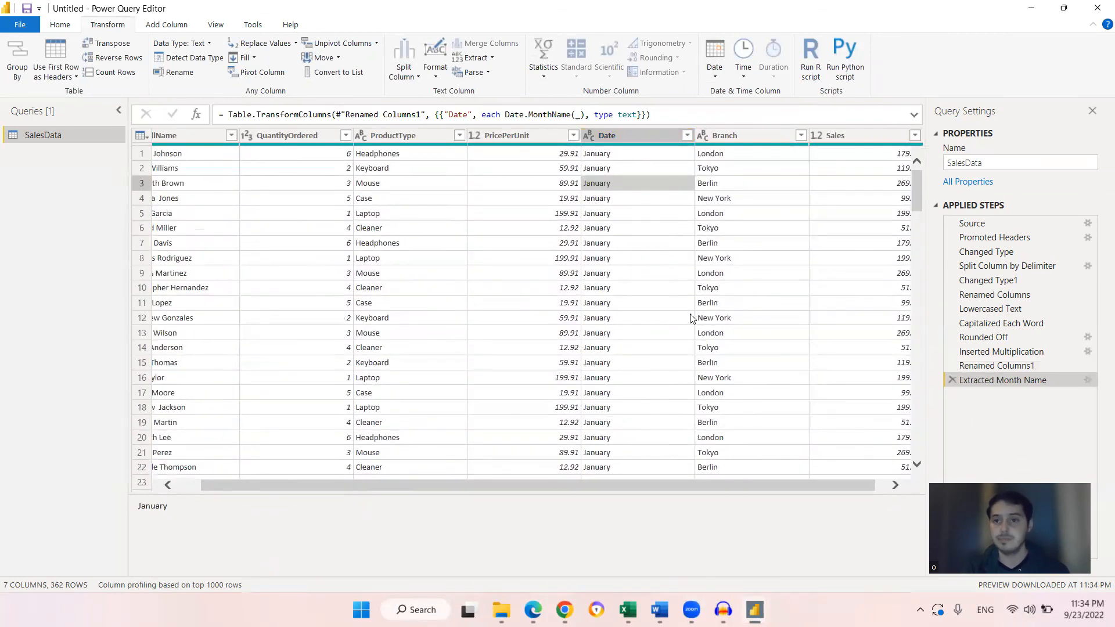
left_click(630, 155)
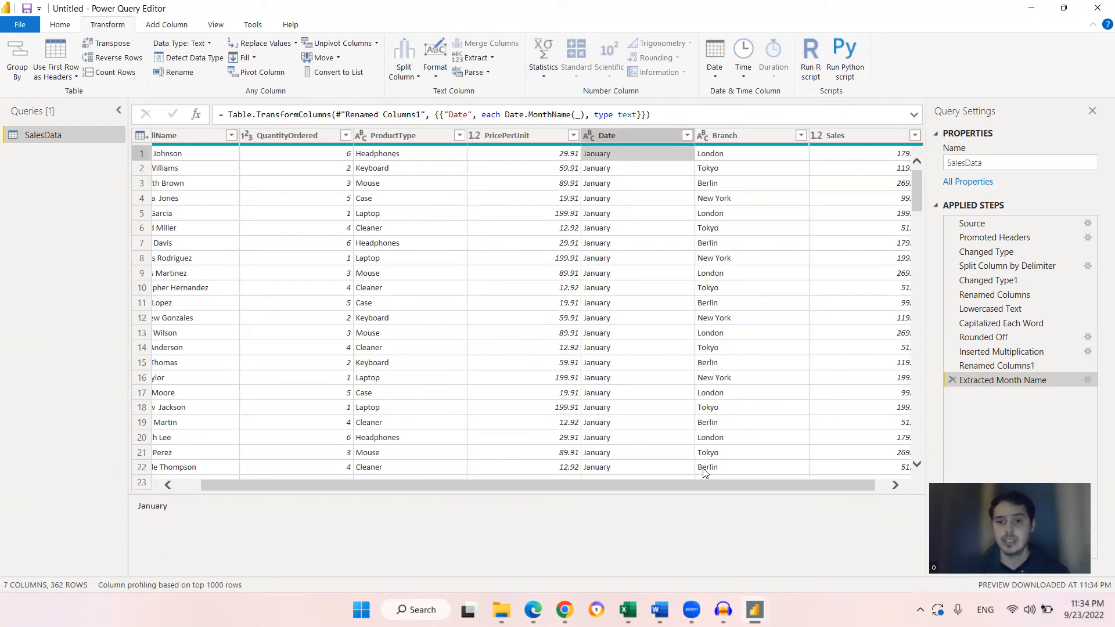
left_click(631, 134)
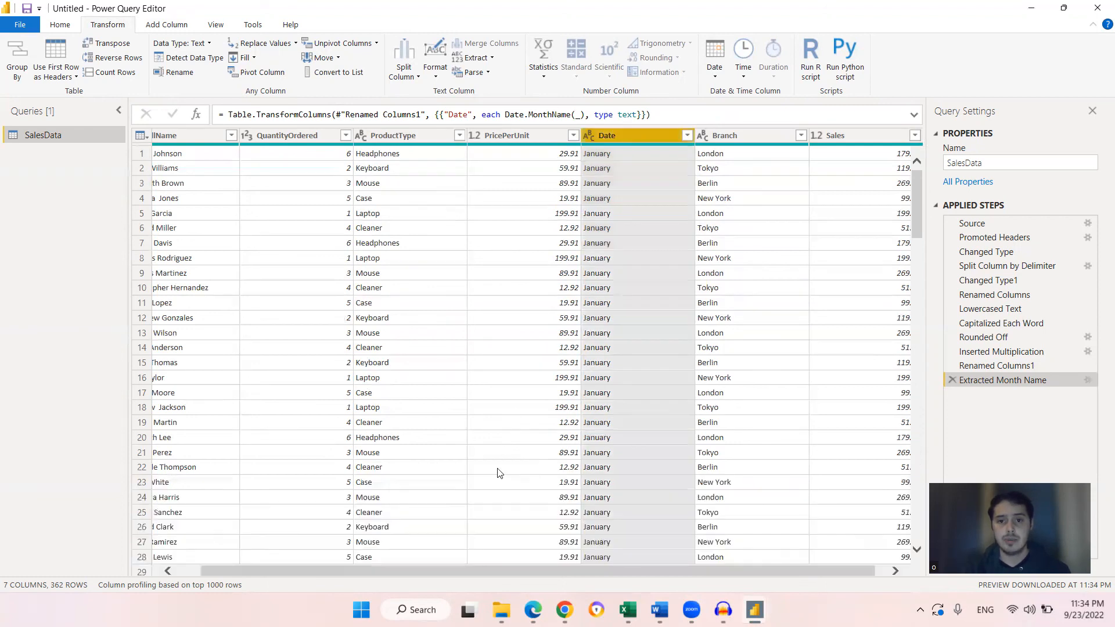
left_click_drag(515, 567, 336, 549)
left_click(335, 318)
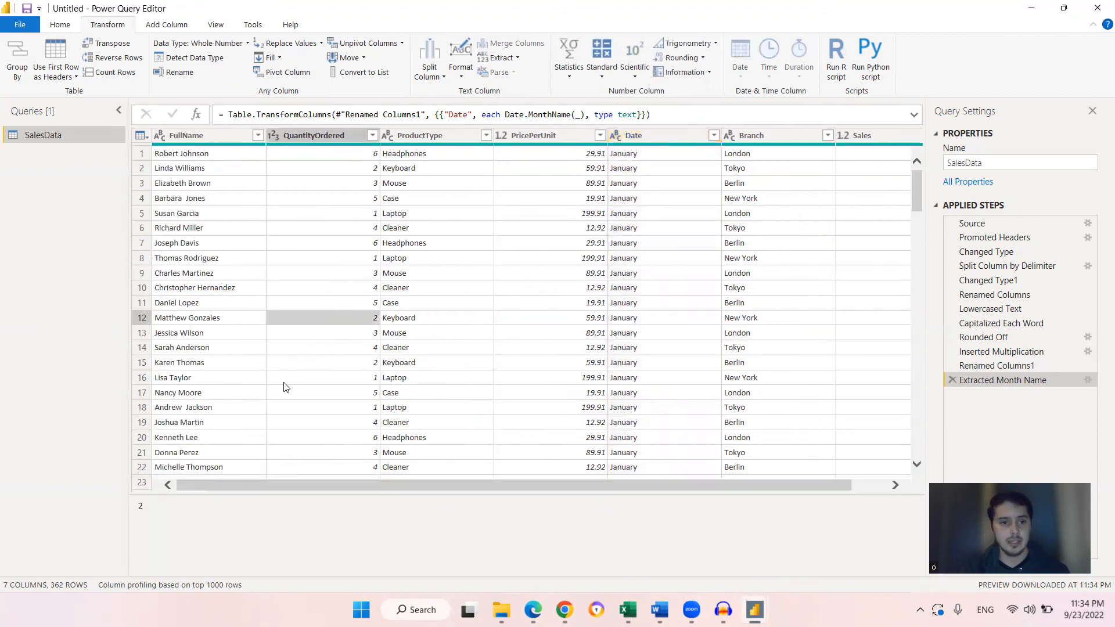
Check the top selling month item in the Word notes and scroll the query table back
mouse_move(660, 610)
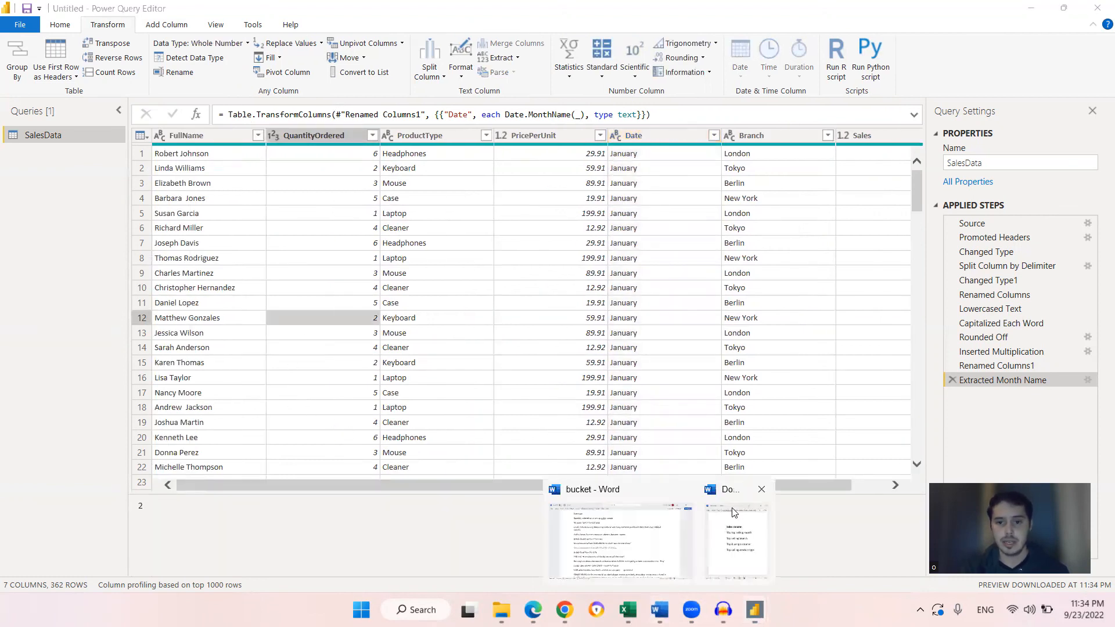
left_click(724, 534)
left_click_drag(907, 399, 725, 251)
left_click(778, 285)
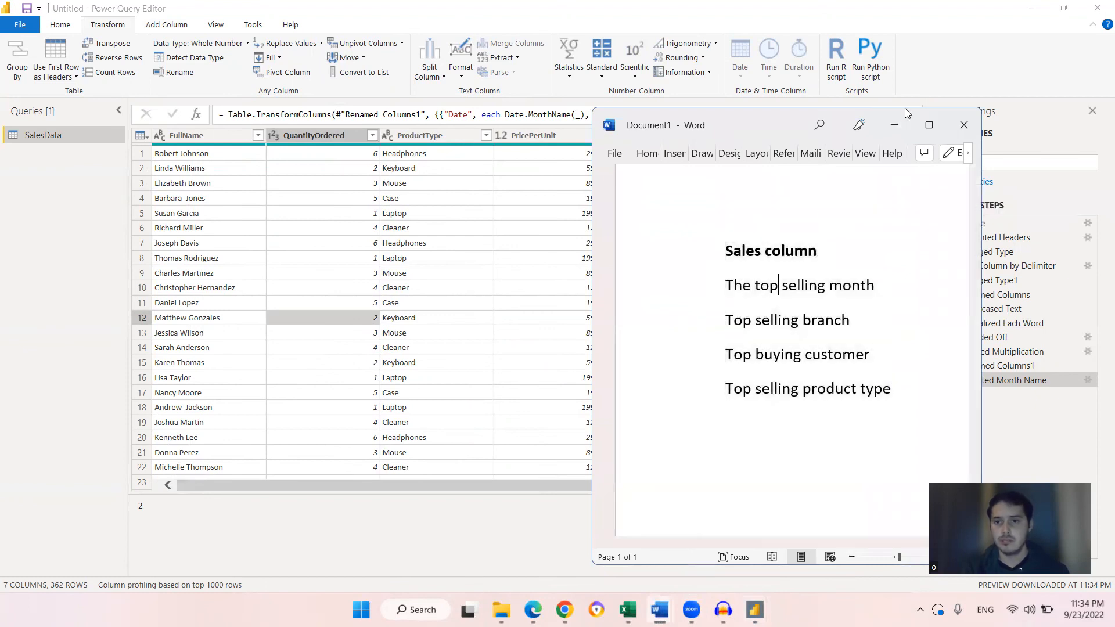
left_click(895, 125)
left_click_drag(314, 486, 493, 501)
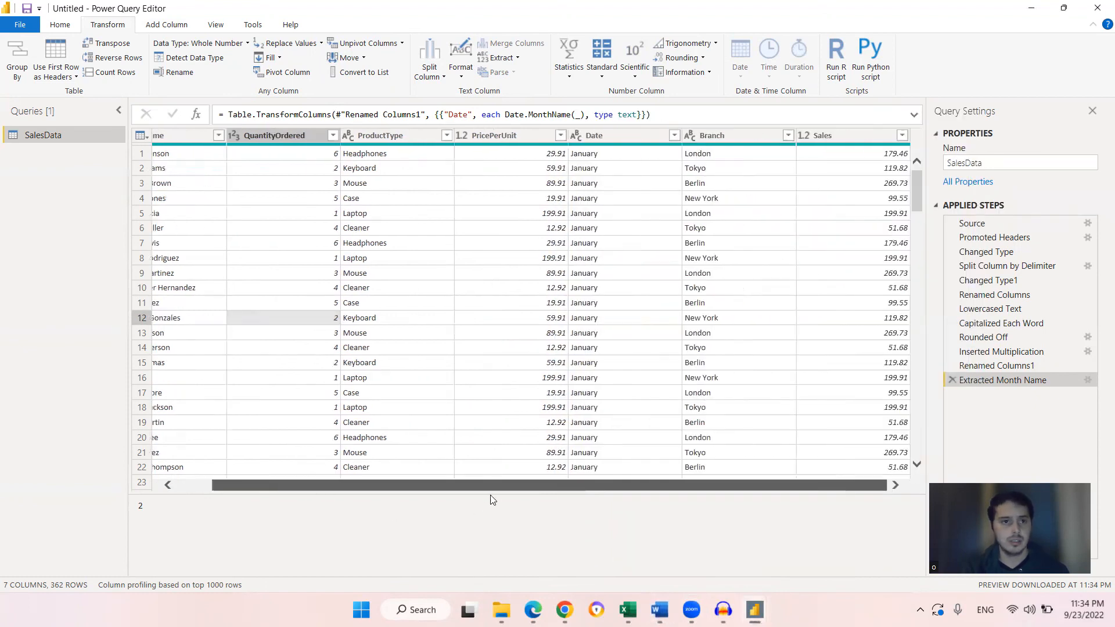
left_click_drag(334, 479, 258, 504)
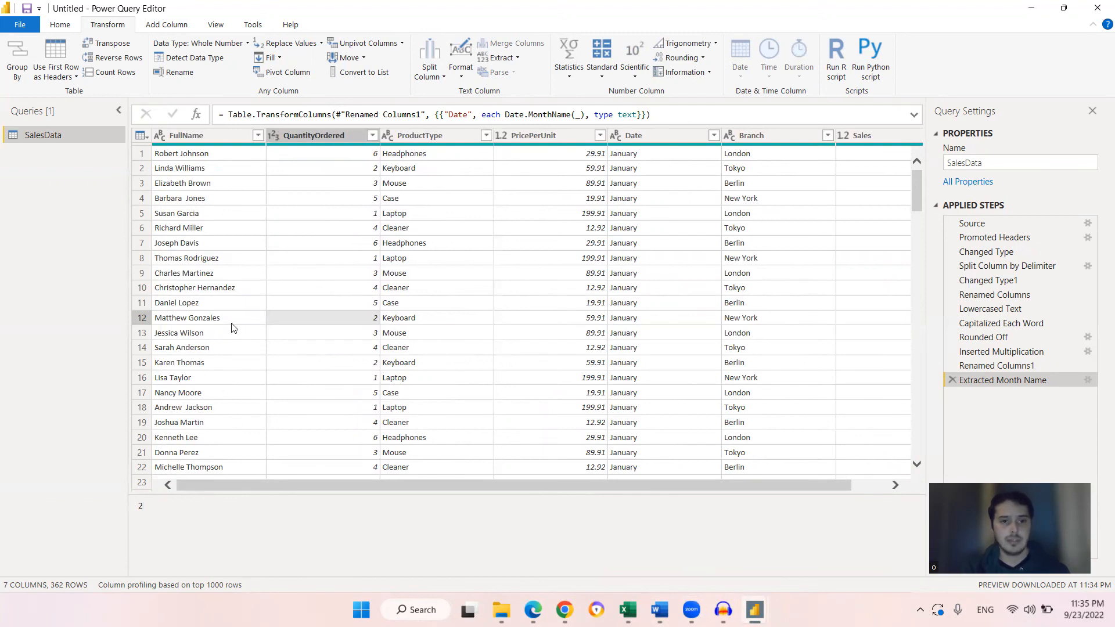
left_click_drag(355, 489, 329, 477)
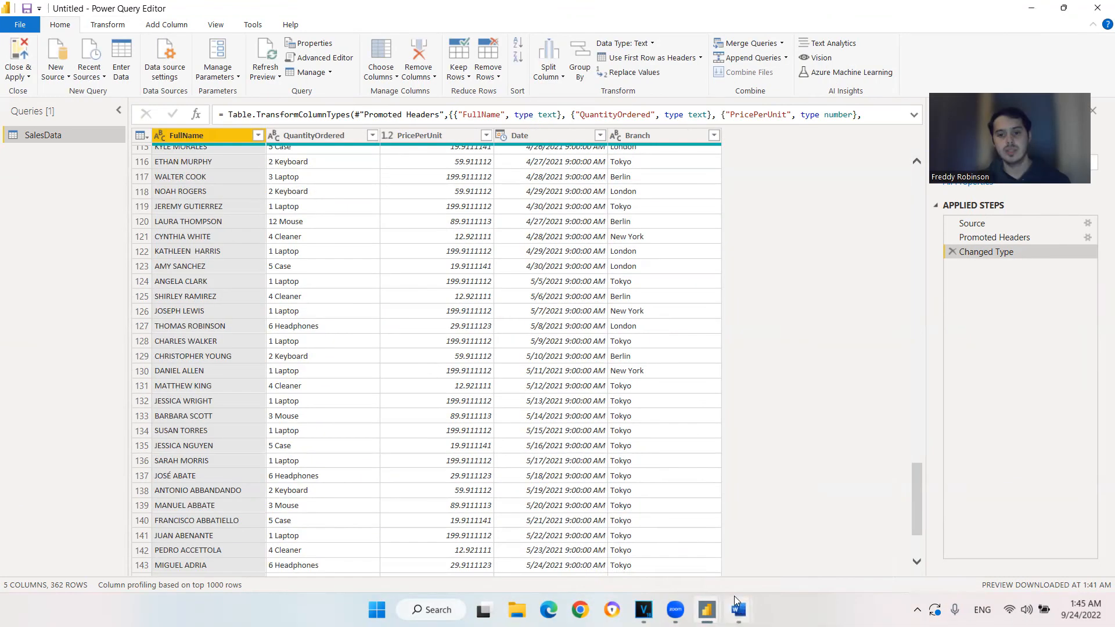
Switch to the full Word notes document and select the list of sales questions
left_click(735, 604)
left_click(686, 555)
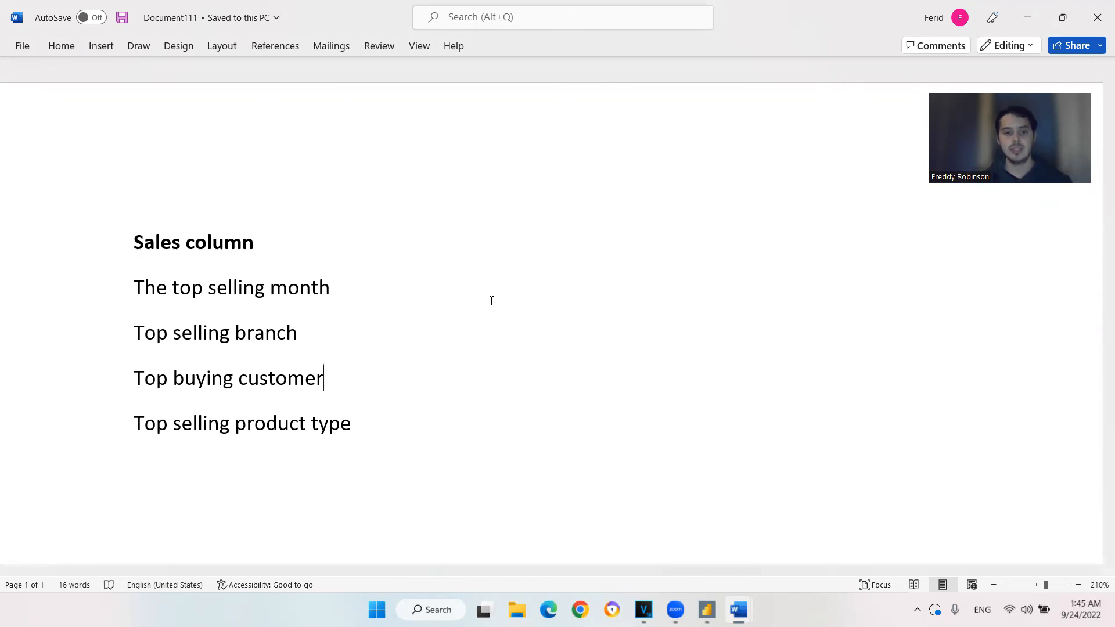
scroll(373, 427, "down", 2)
scroll(373, 430, "up", 2)
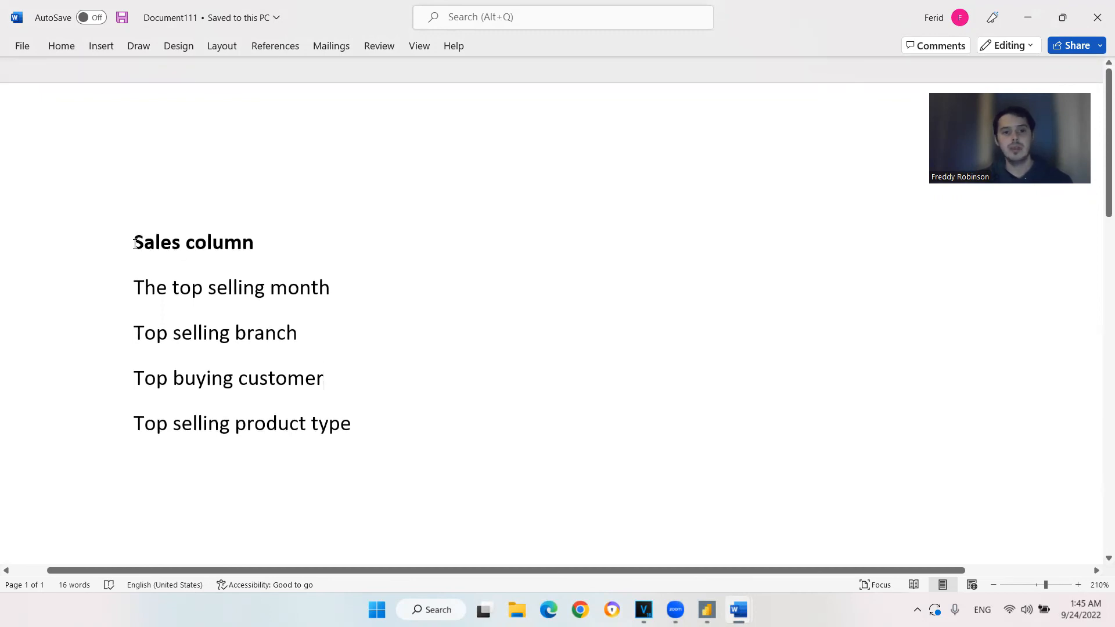
left_click_drag(134, 239, 385, 458)
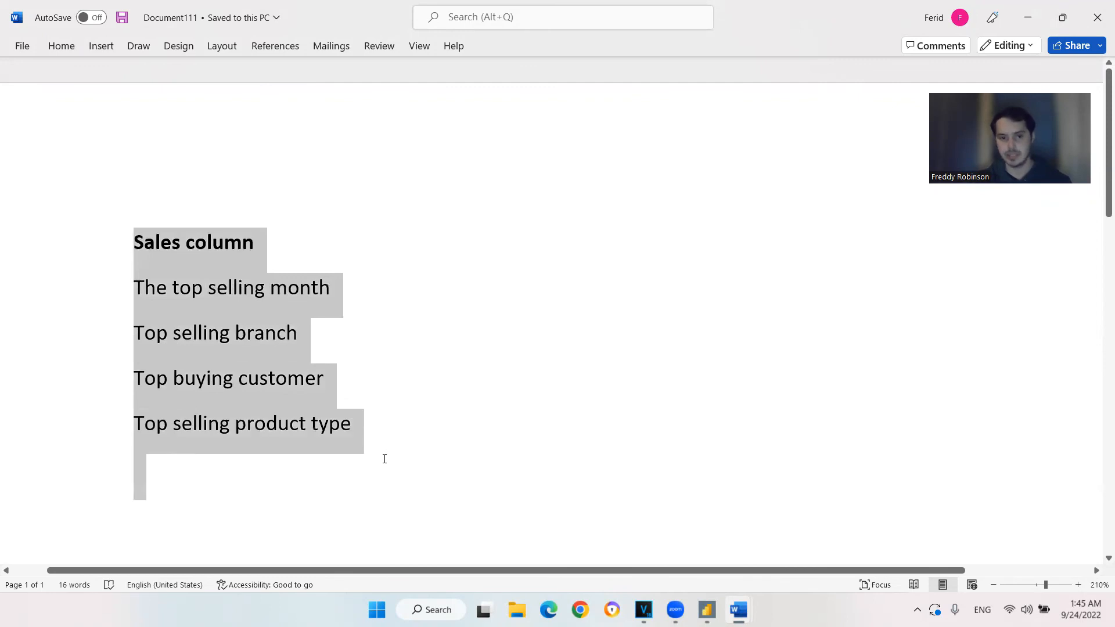
left_click(384, 459)
left_click_drag(265, 474, 142, 180)
left_click(363, 374)
left_click(401, 463)
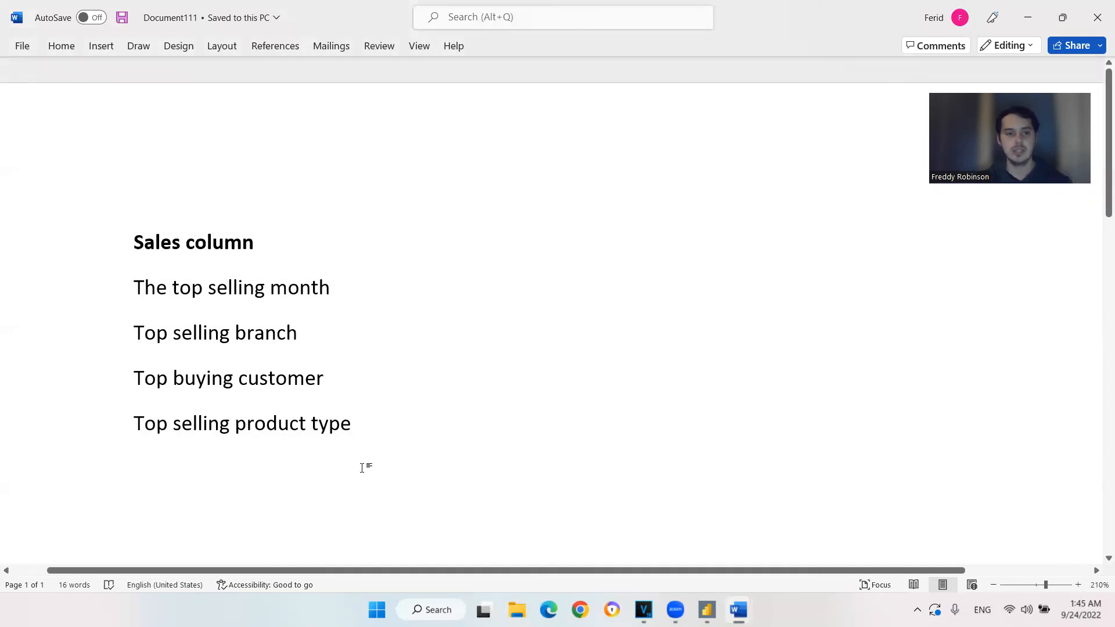